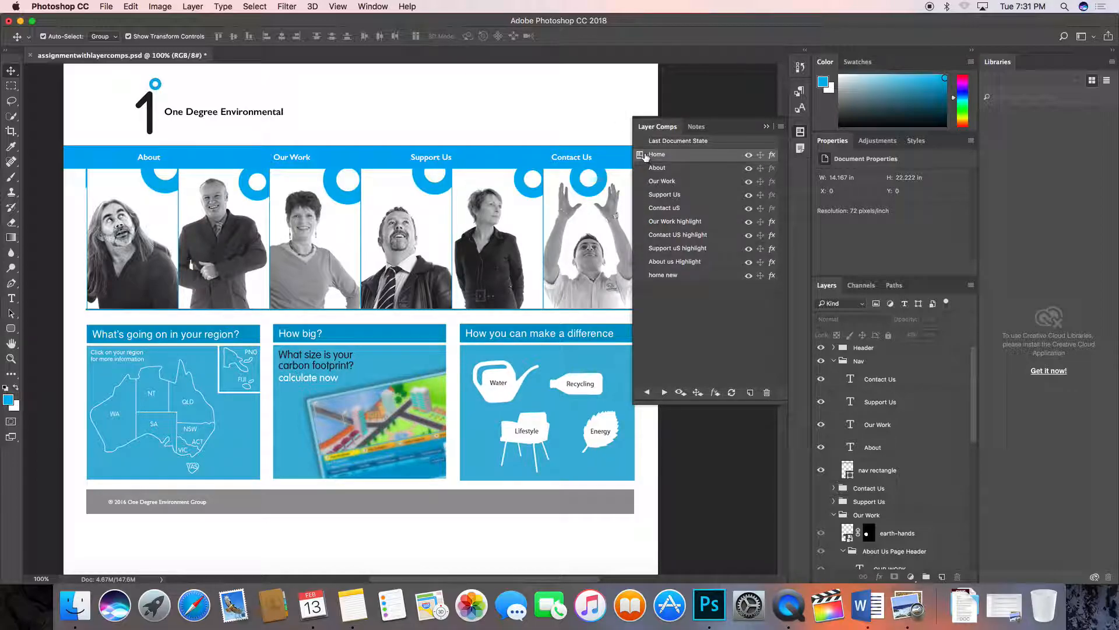
# - Switch between the About and Home layer comps, ending on Home
pyautogui.click(356, 6)
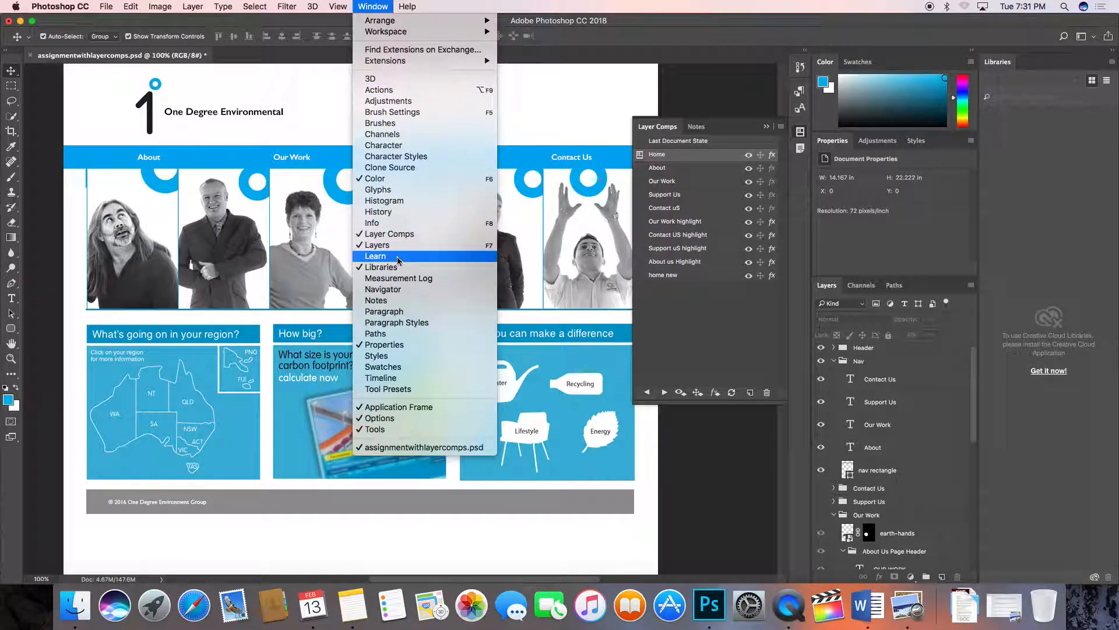
pyautogui.click(673, 317)
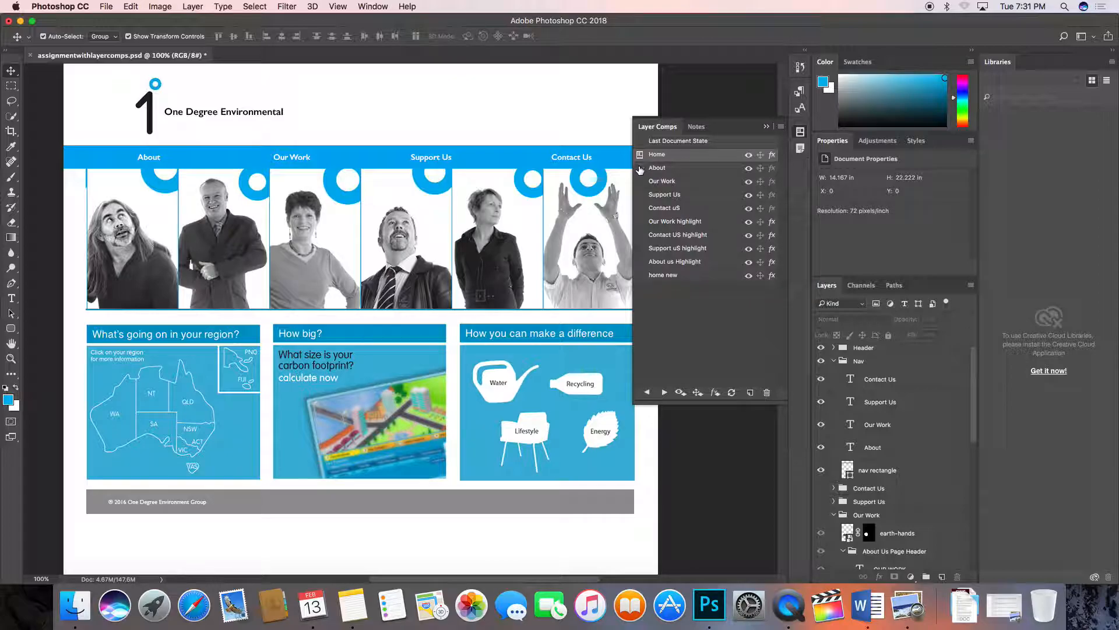
pyautogui.click(640, 168)
pyautogui.click(639, 155)
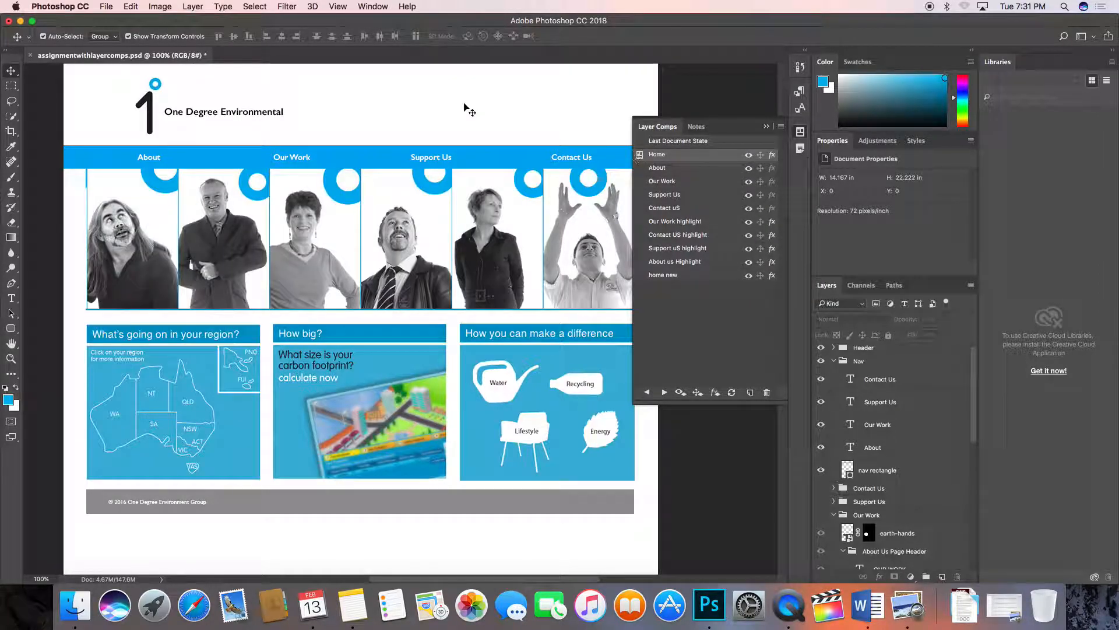
# - Quick-export the Home comp as home.png into a new folder named siteroot inside the Week3 folder
pyautogui.click(109, 6)
pyautogui.click(110, 5)
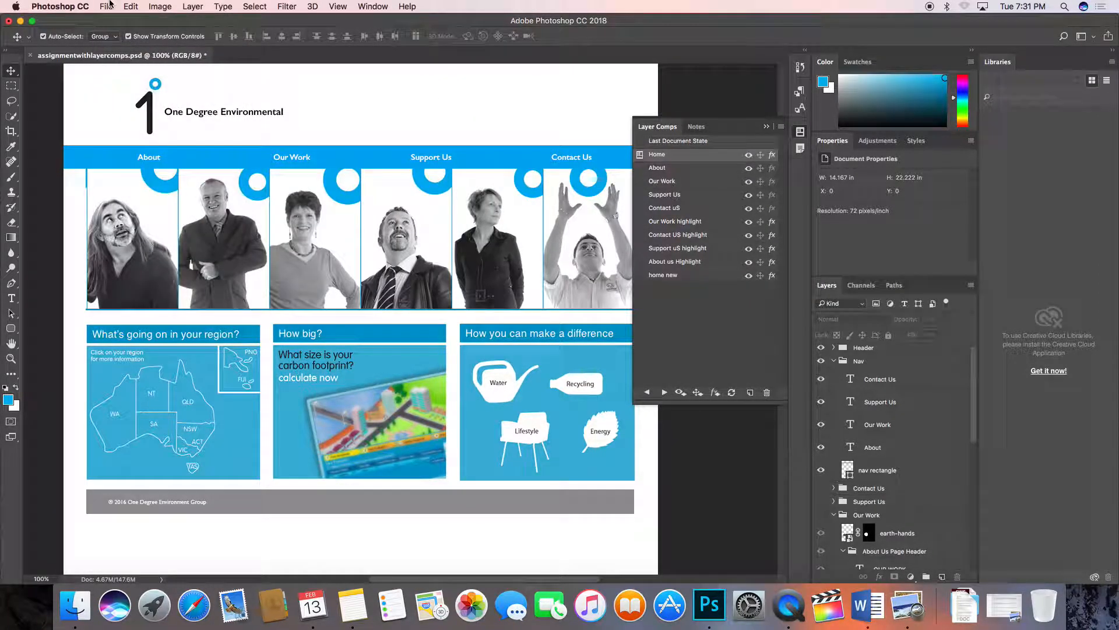
pyautogui.click(107, 5)
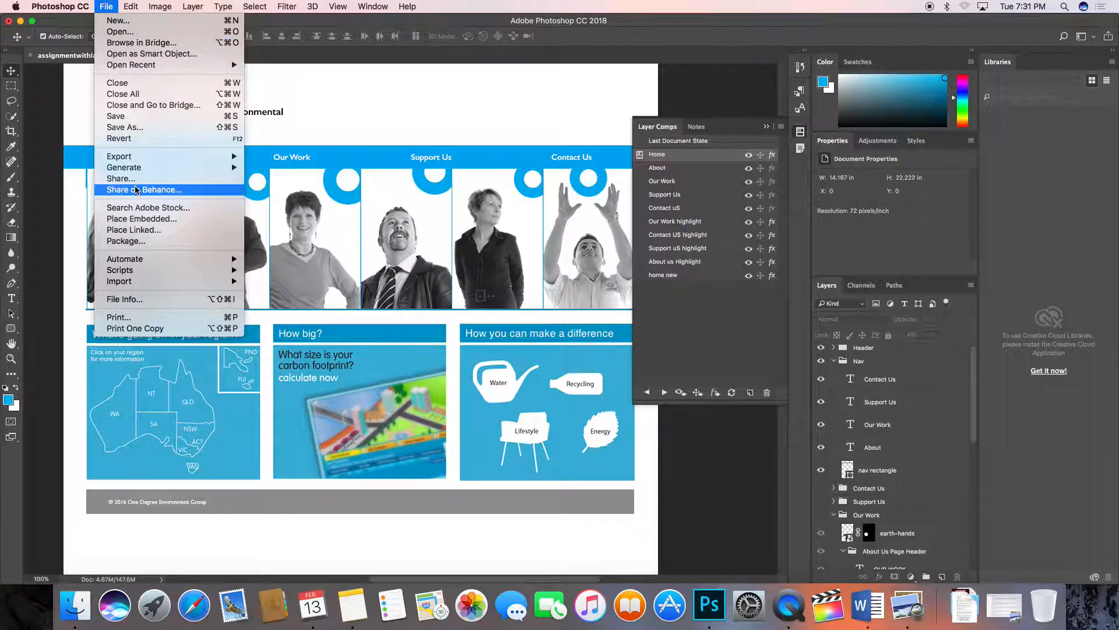
pyautogui.moveTo(228, 156)
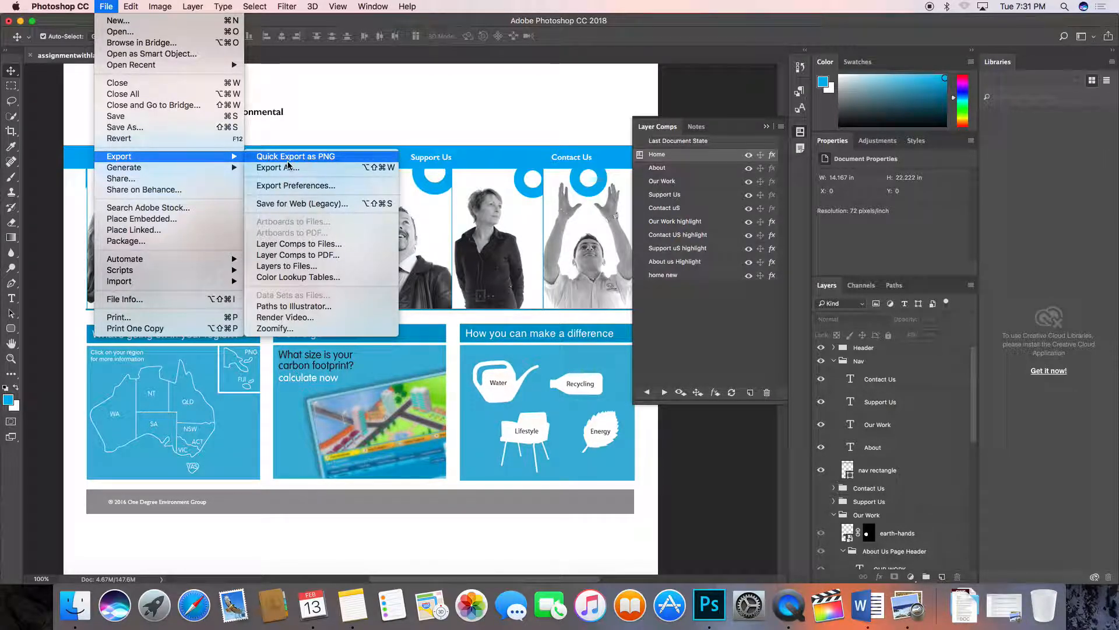
pyautogui.click(349, 156)
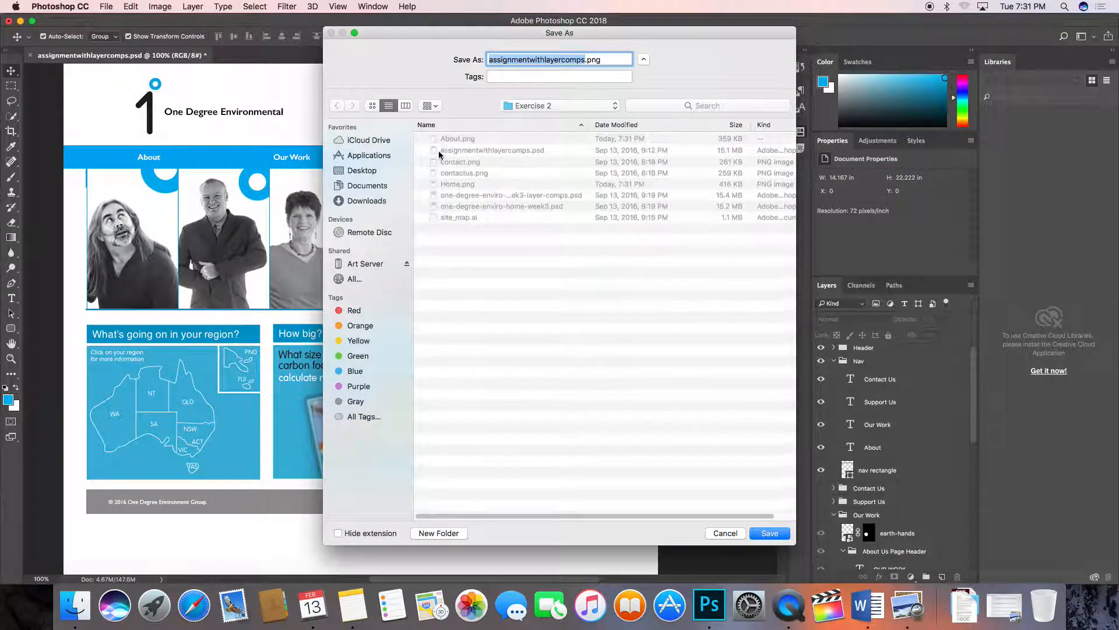
pyautogui.click(537, 107)
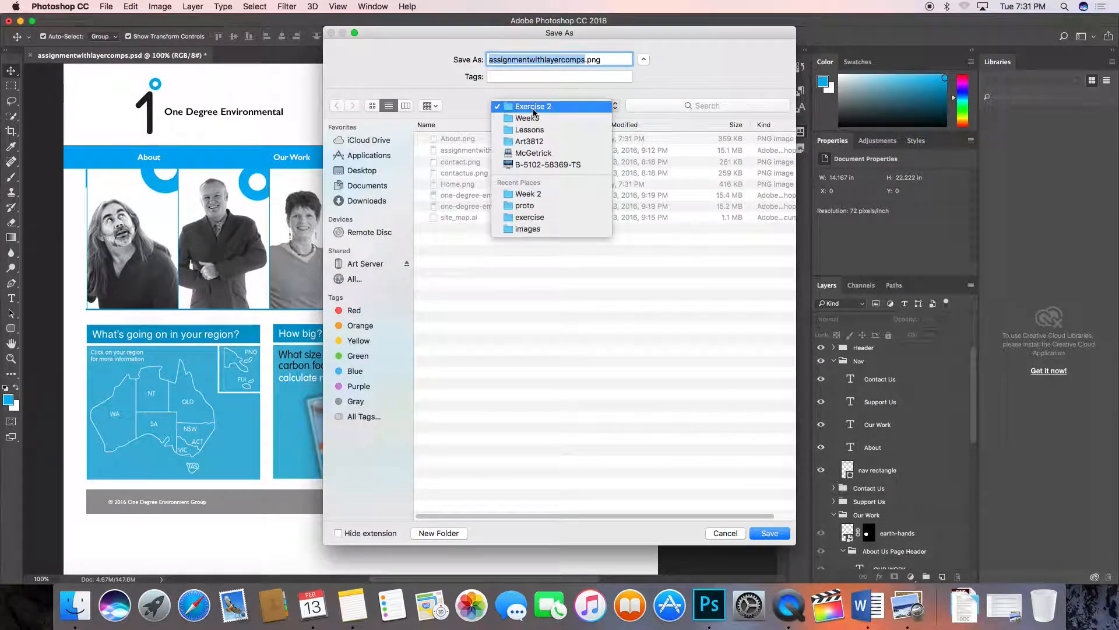
pyautogui.click(534, 119)
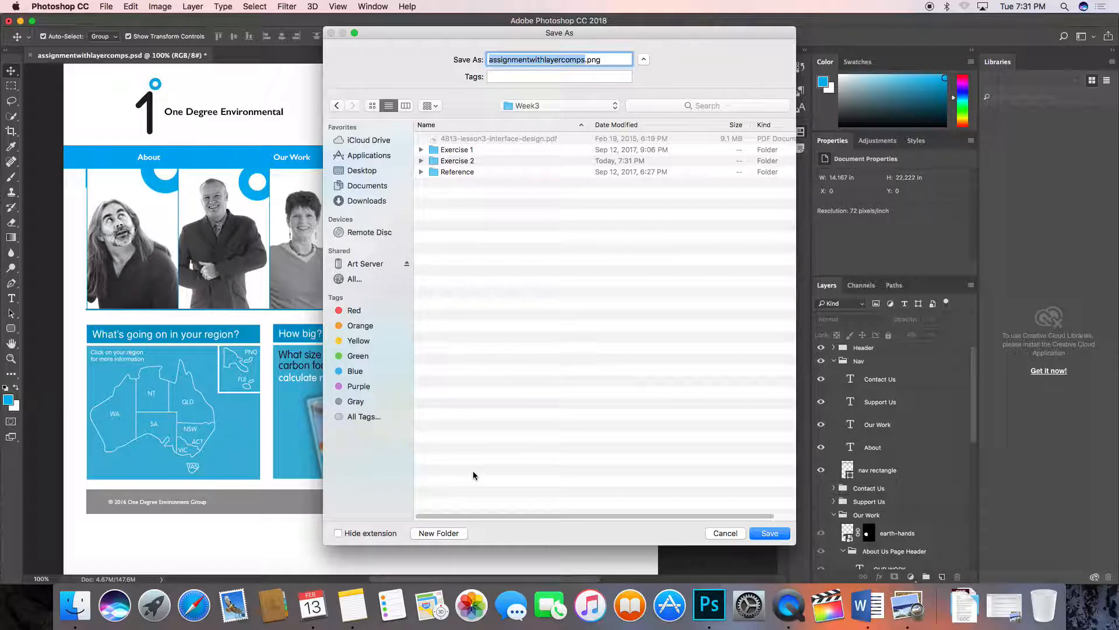
pyautogui.click(453, 534)
pyautogui.write('s')
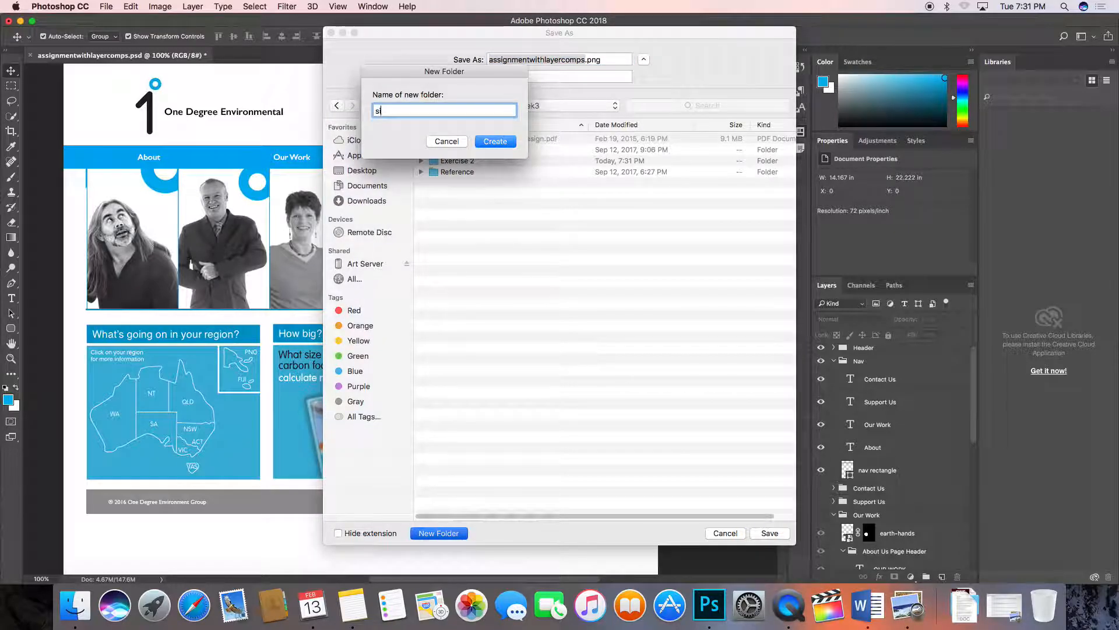
pyautogui.write('iteroot')
pyautogui.press('Return')
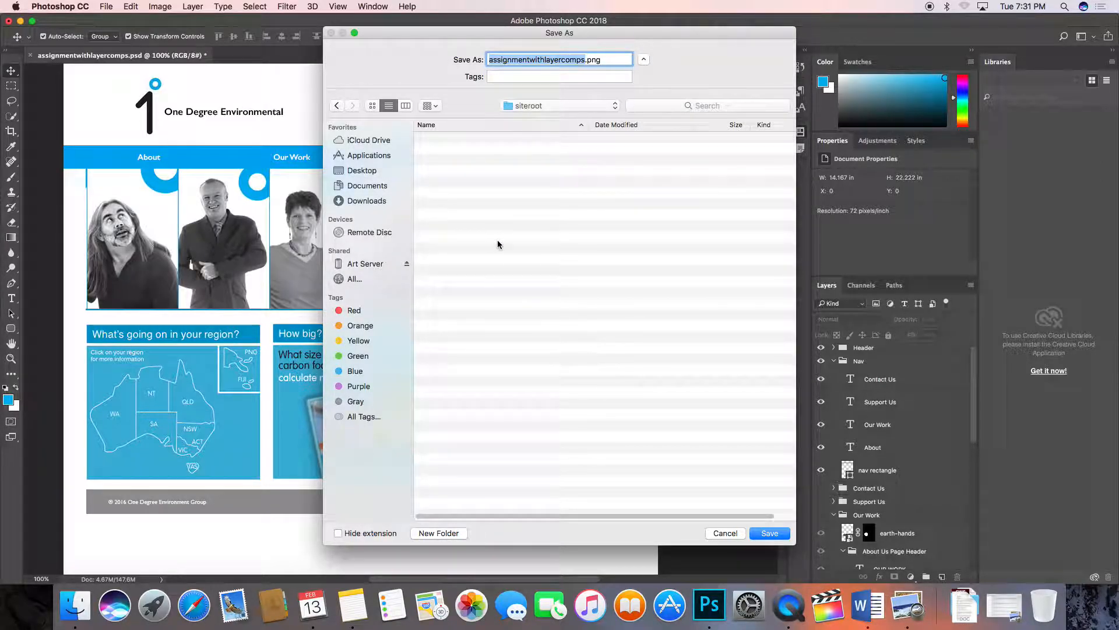
pyautogui.write('home')
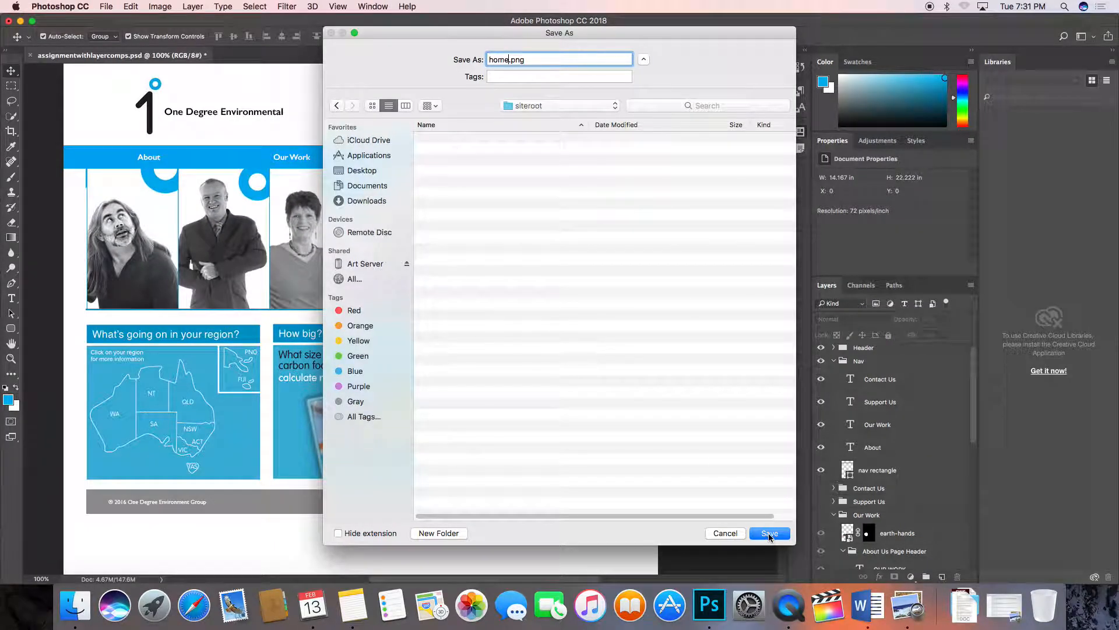
pyautogui.click(769, 533)
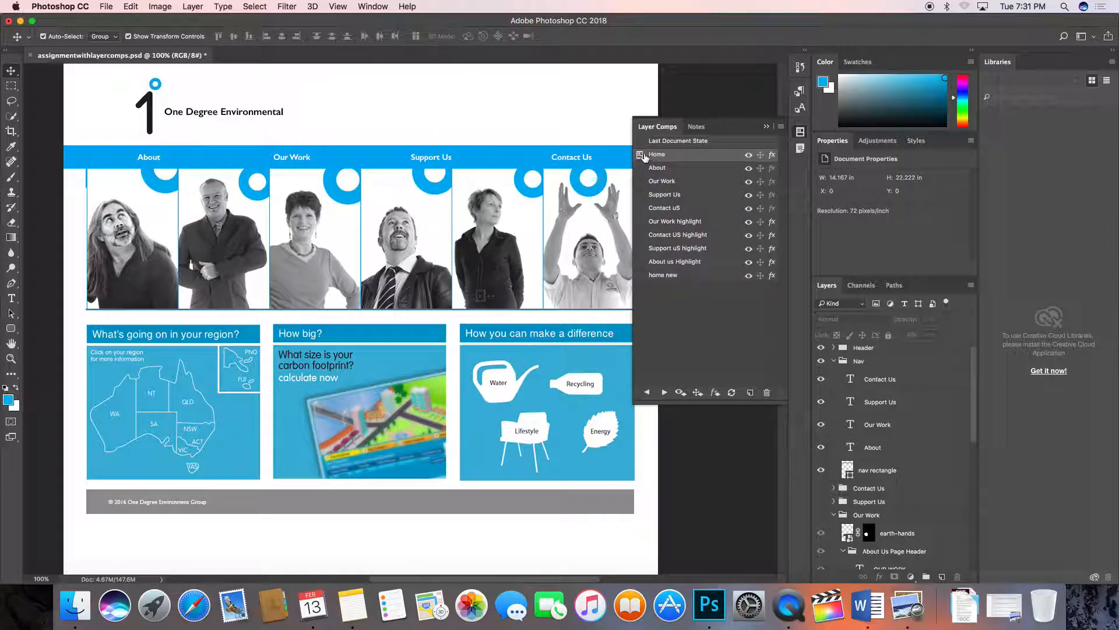
# - Quick-export the Home comp as PNG again, replacing the existing home.png in the siteroot folder
pyautogui.click(107, 6)
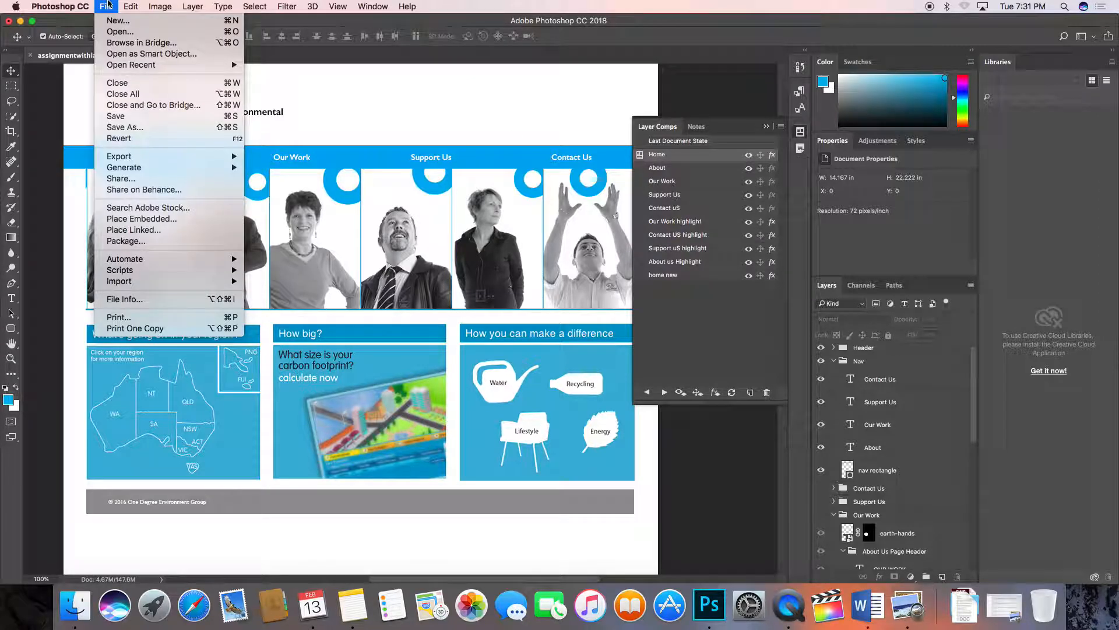
pyautogui.moveTo(122, 156)
pyautogui.click(280, 154)
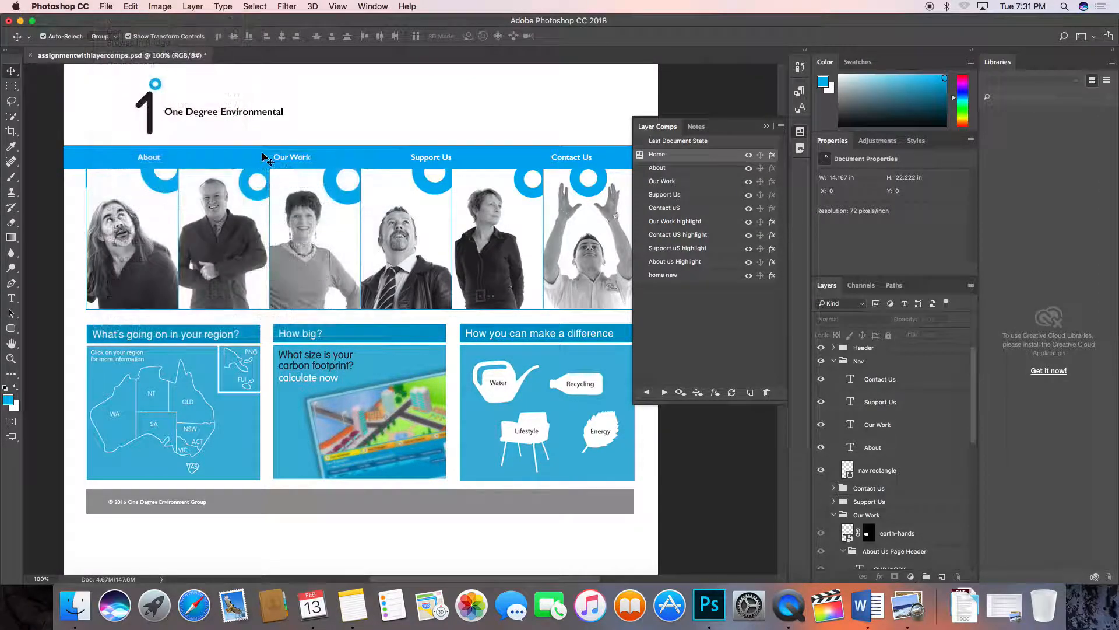
pyautogui.press('Escape')
pyautogui.click(106, 7)
pyautogui.moveTo(142, 160)
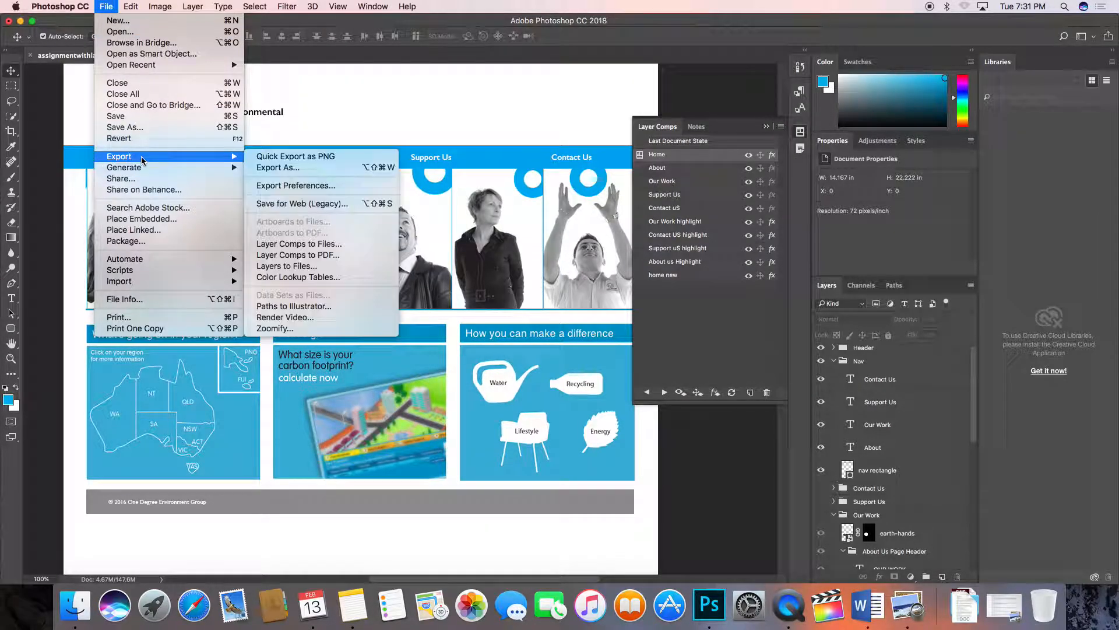
pyautogui.click(361, 159)
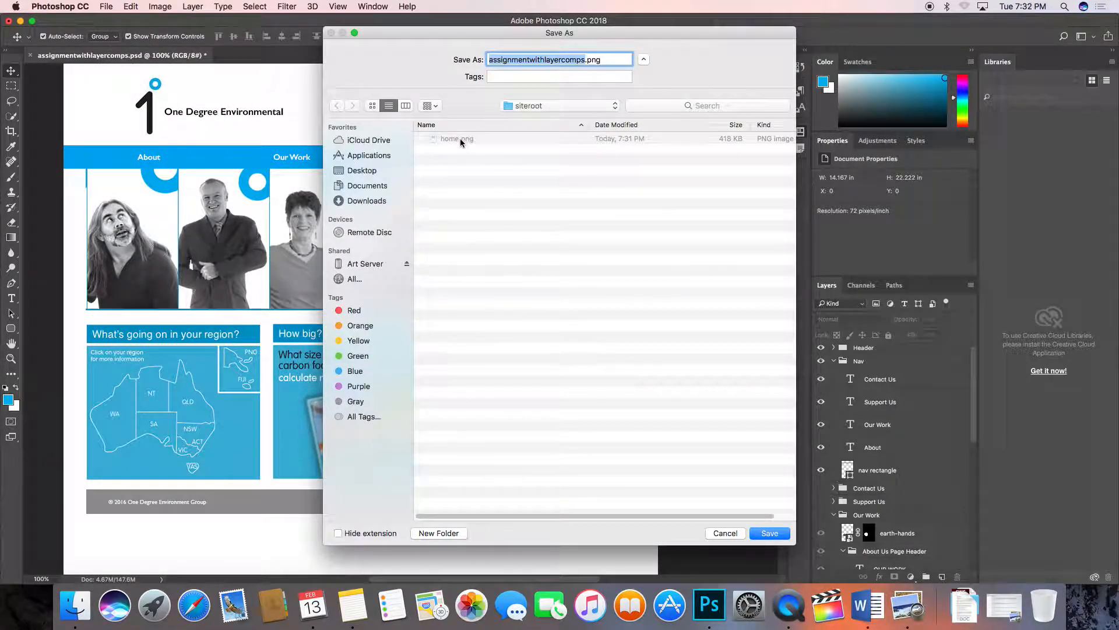
pyautogui.click(461, 140)
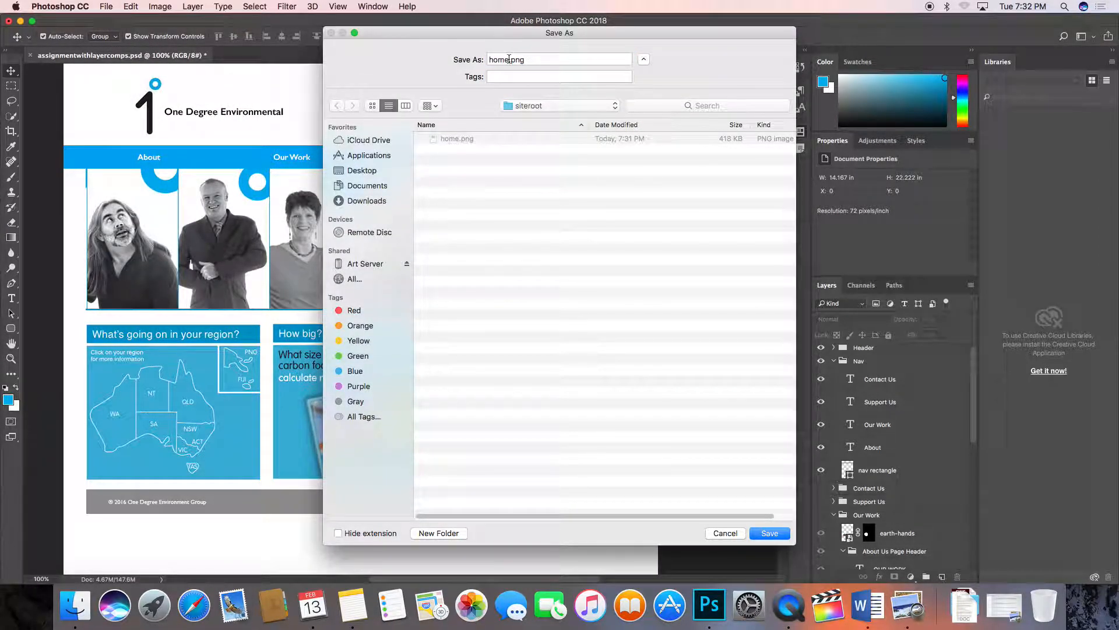
pyautogui.click(769, 533)
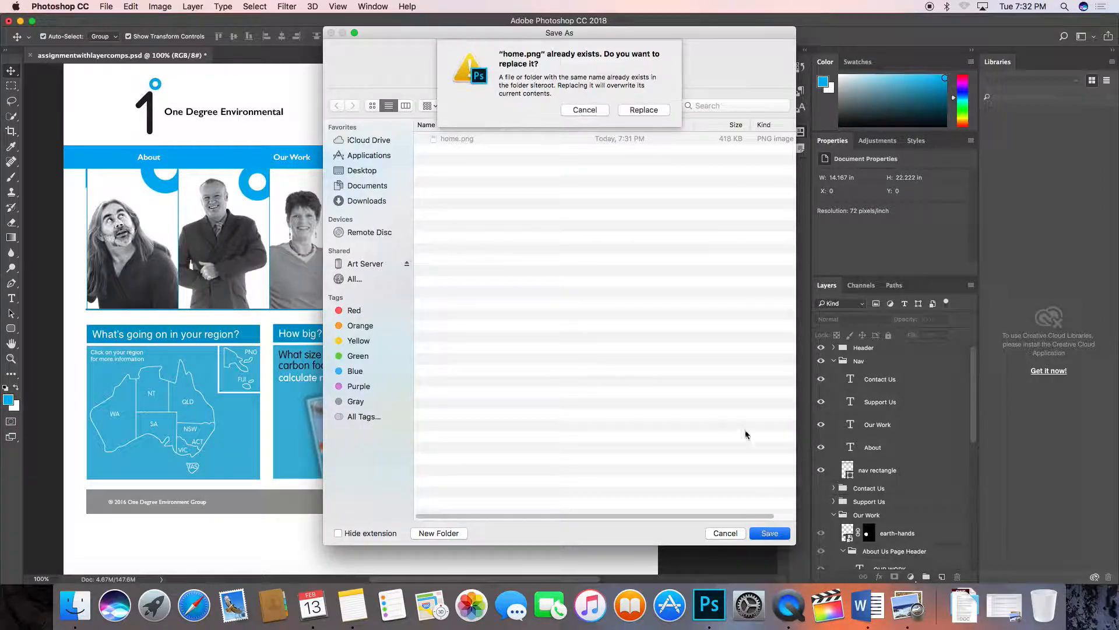
pyautogui.click(644, 110)
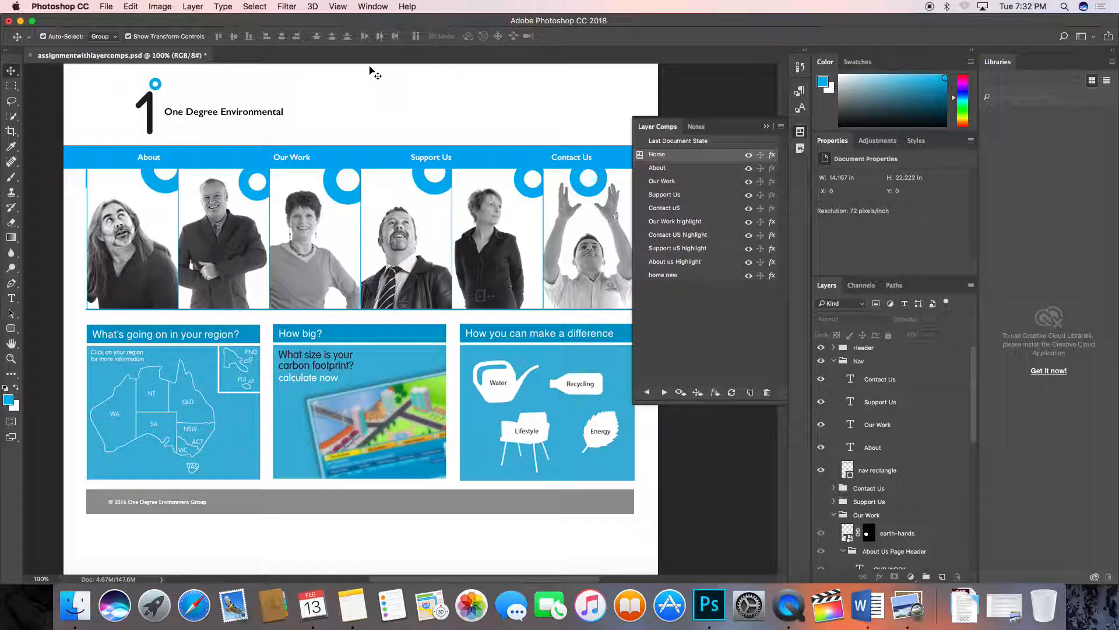
pyautogui.click(106, 7)
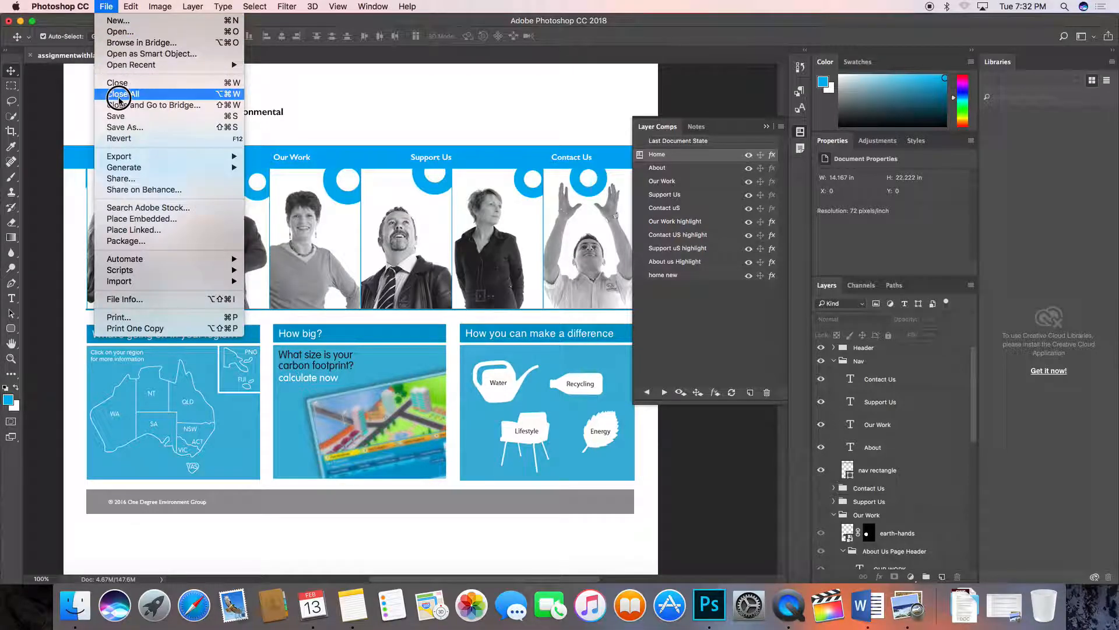
pyautogui.click(122, 119)
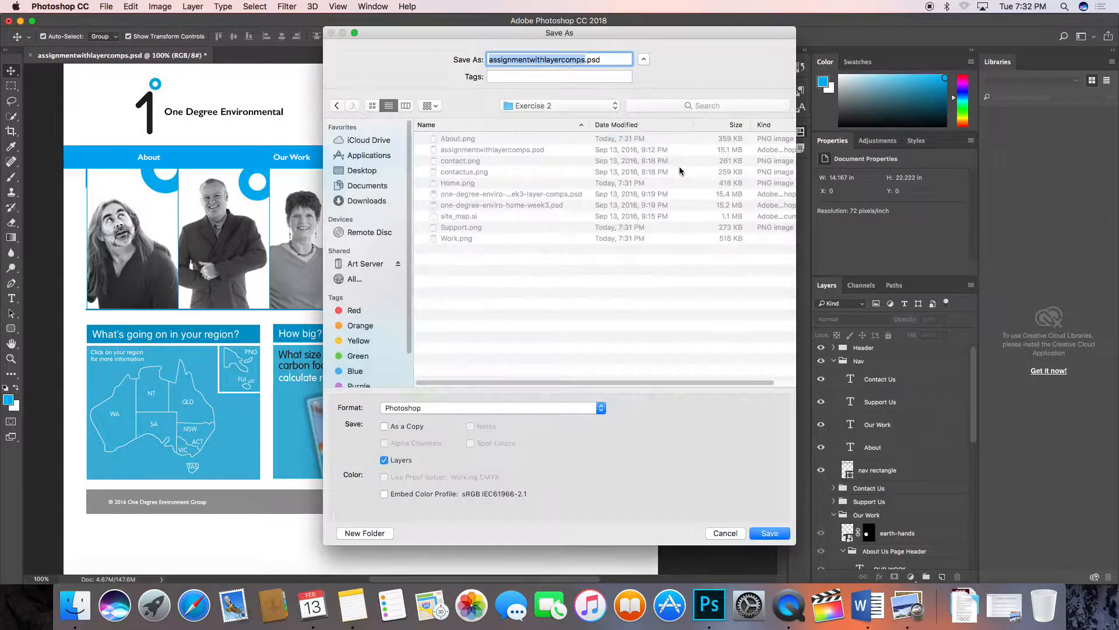
pyautogui.click(556, 106)
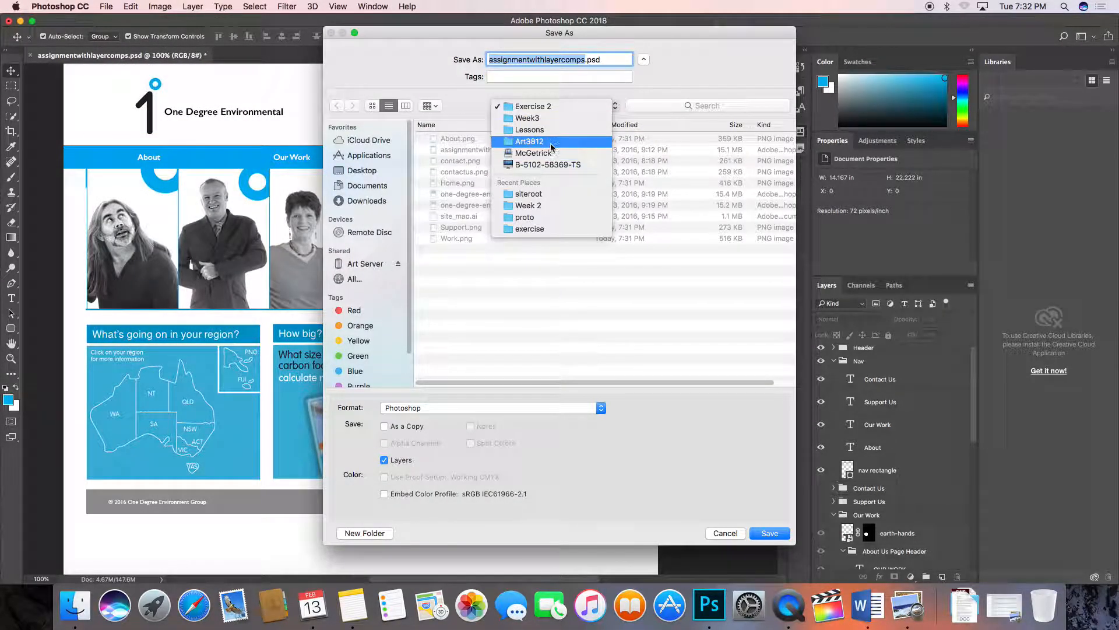
pyautogui.click(548, 125)
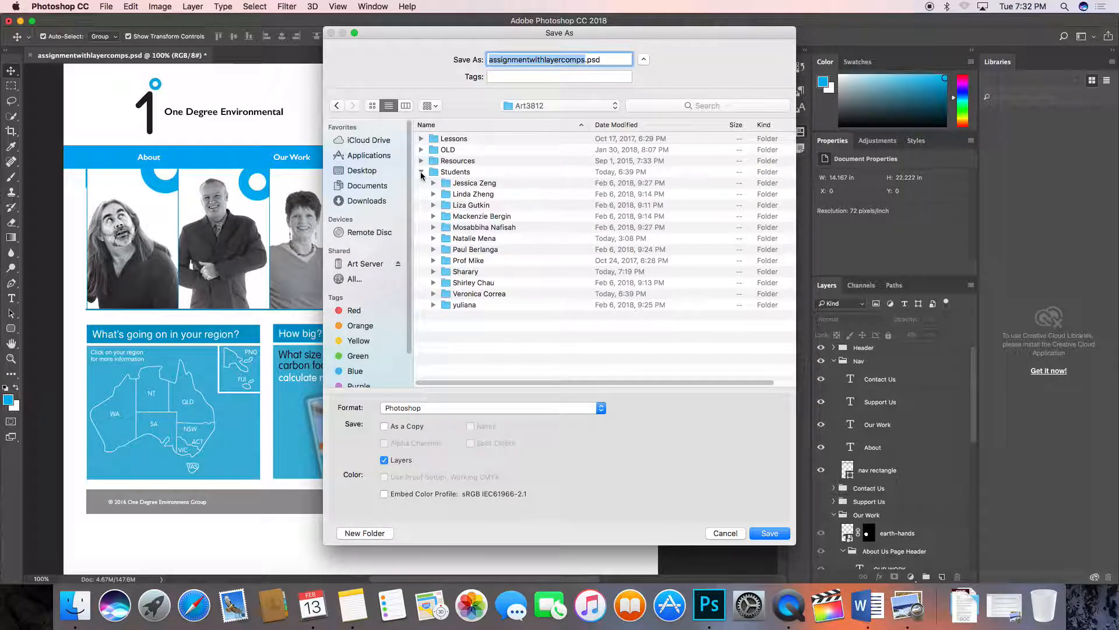
pyautogui.click(528, 107)
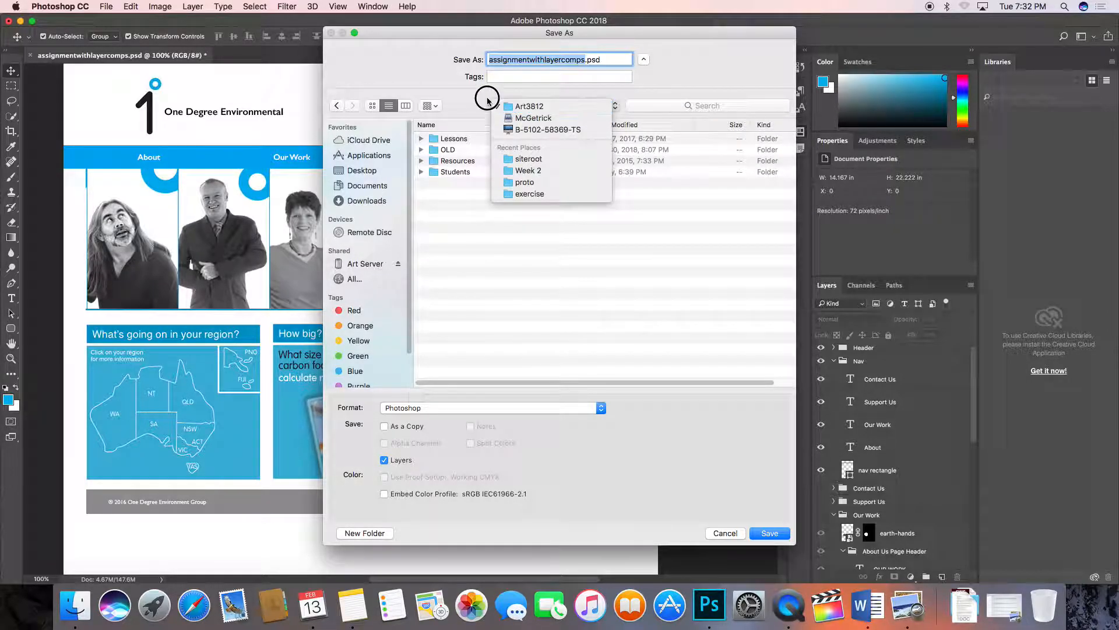
pyautogui.moveTo(517, 117); pyautogui.dragTo(460, 116)
pyautogui.doubleClick(446, 172)
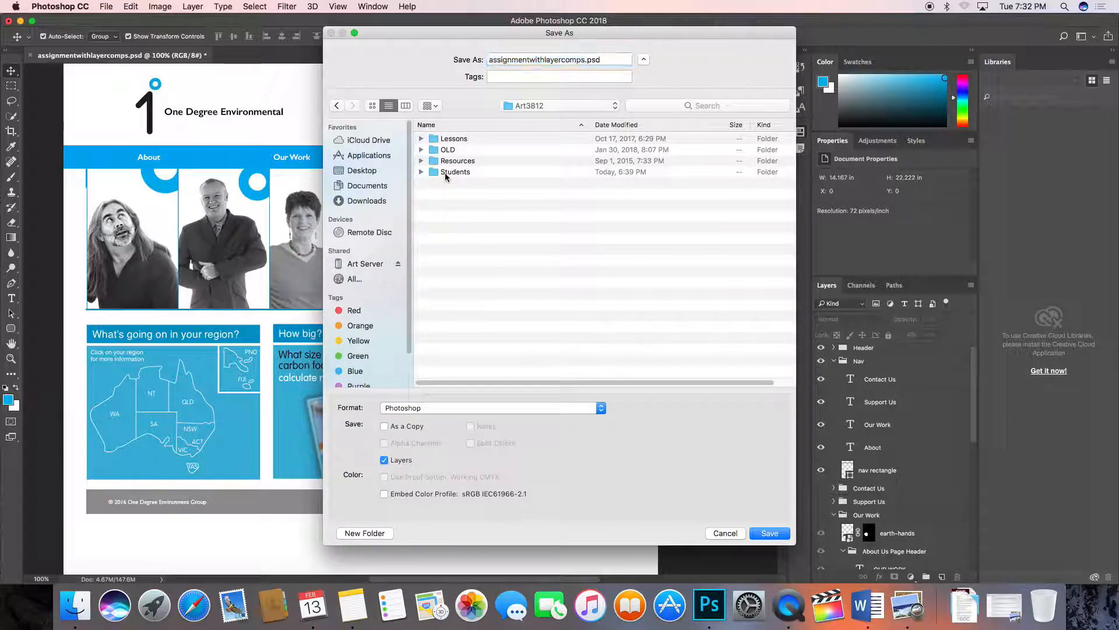
pyautogui.click(465, 124)
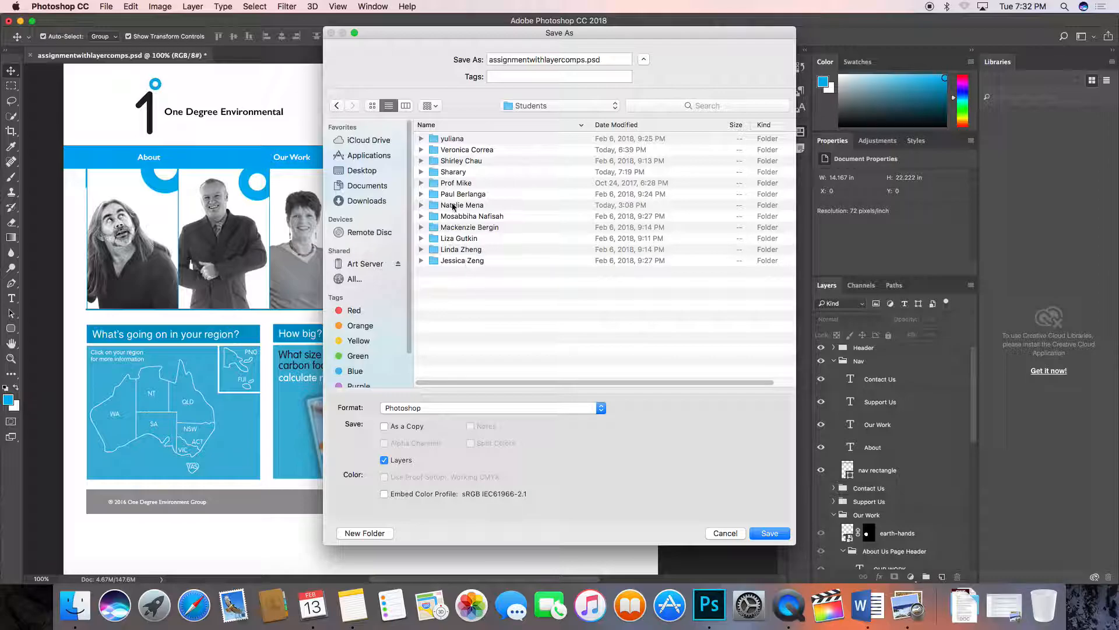
pyautogui.click(420, 183)
pyautogui.click(420, 183)
pyautogui.click(725, 533)
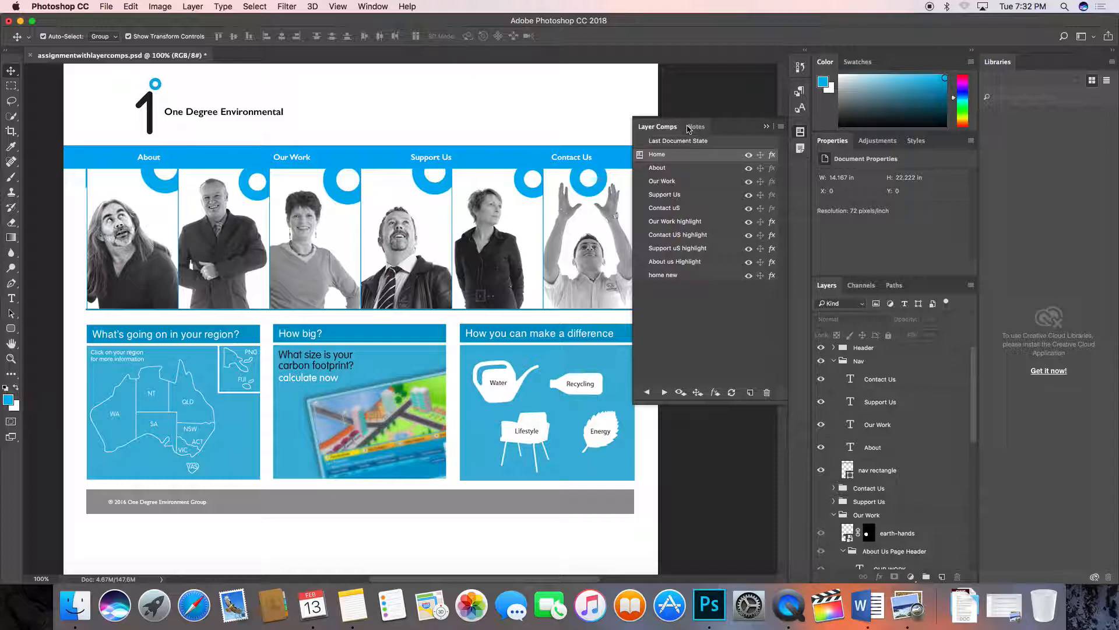
# - Apply the About us Highlight layer comp and hide the Color Overlay effects on the Our Work, Support Us and Contact Us text layers
pyautogui.click(639, 169)
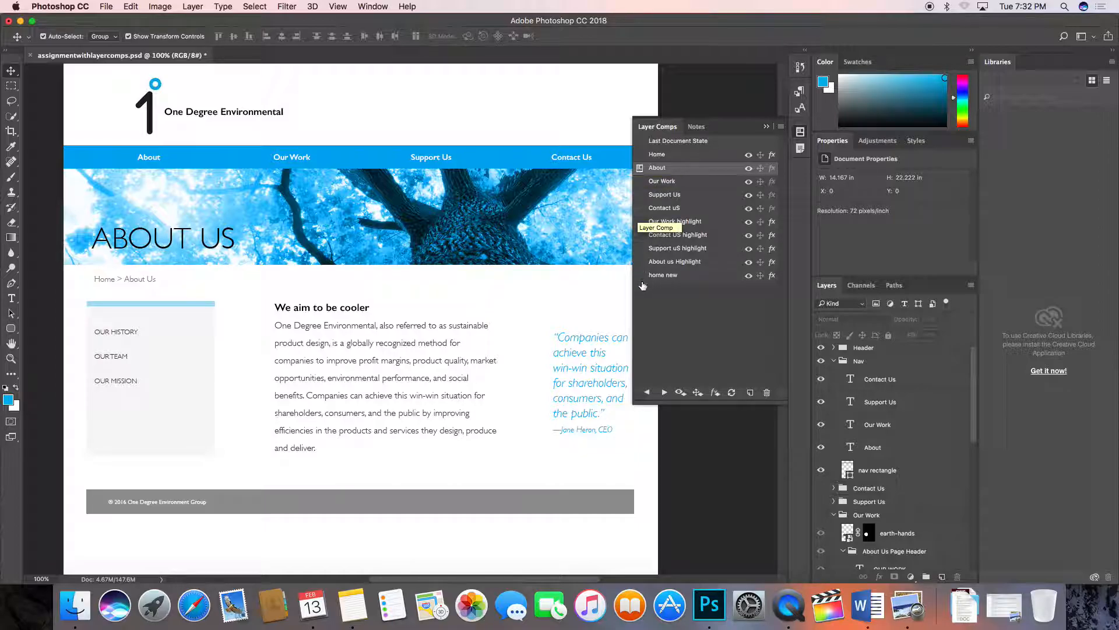
pyautogui.click(641, 262)
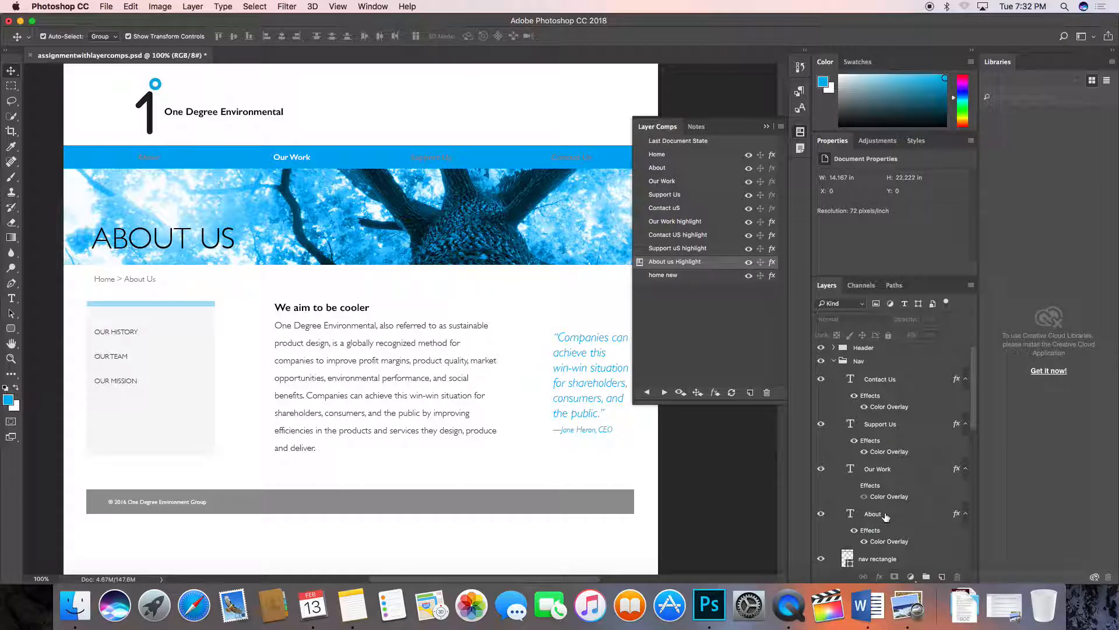
pyautogui.click(874, 497)
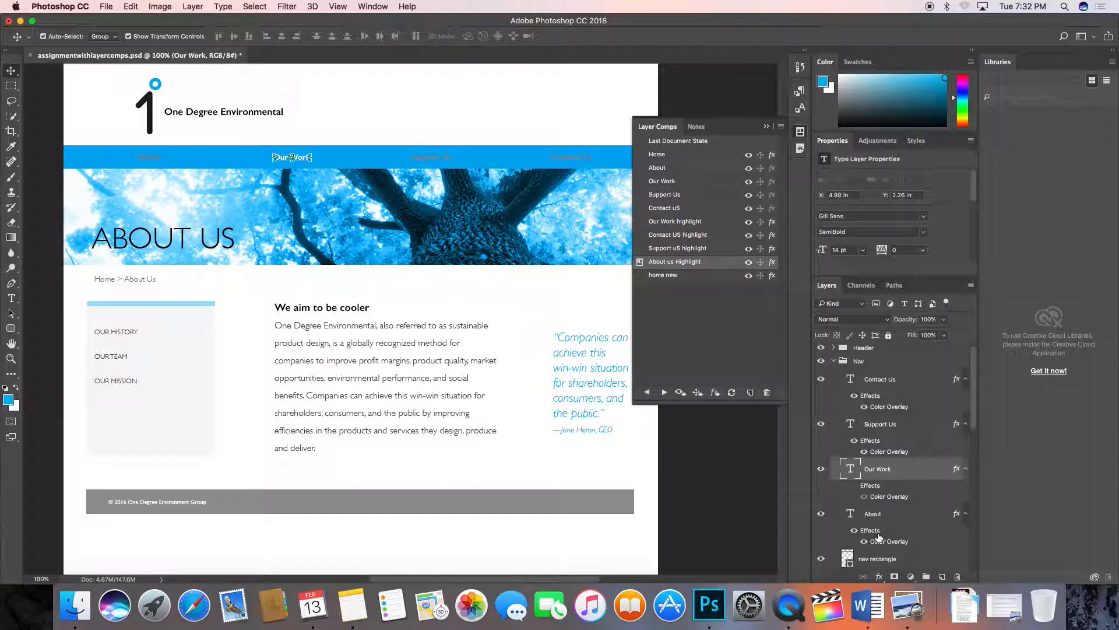
pyautogui.click(864, 496)
pyautogui.click(865, 453)
pyautogui.click(865, 407)
pyautogui.click(708, 439)
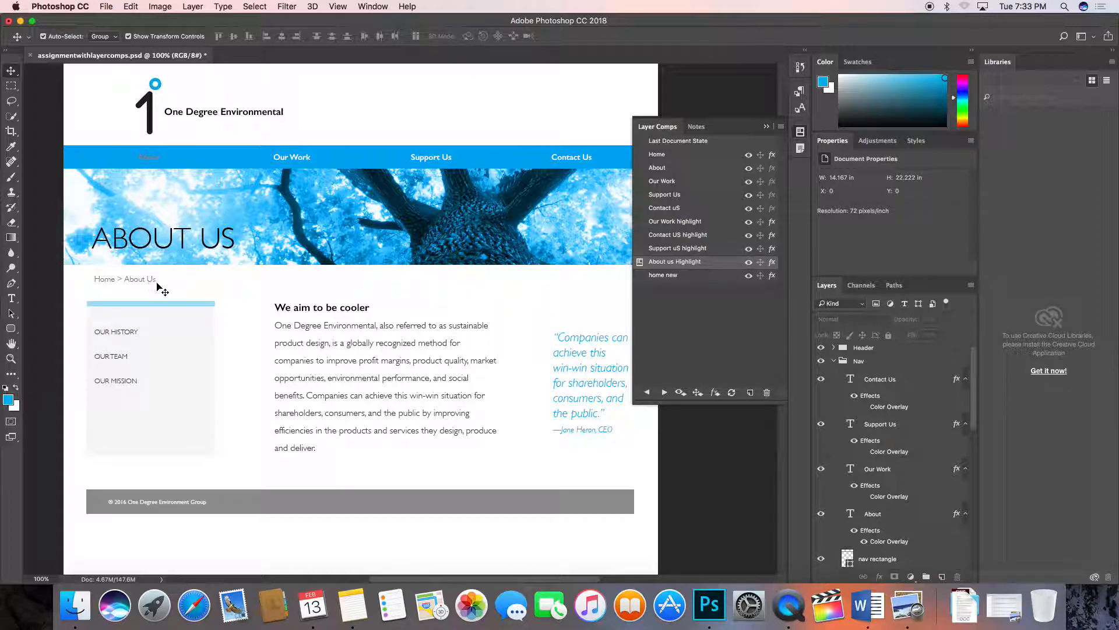
# - Quick-export the About Us page as a PNG named about.png into the siteroot folder
pyautogui.click(106, 6)
pyautogui.click(106, 5)
pyautogui.scroll(-6, 282, 232)
pyautogui.scroll(10, 287, 232)
pyautogui.scroll(-5, 281, 231)
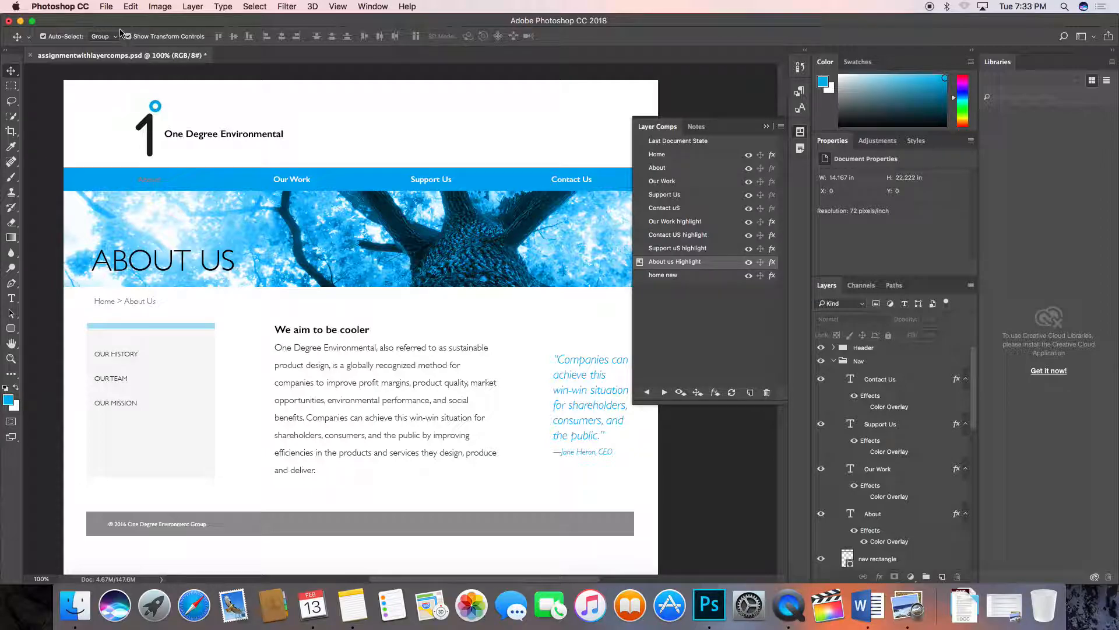
pyautogui.click(107, 7)
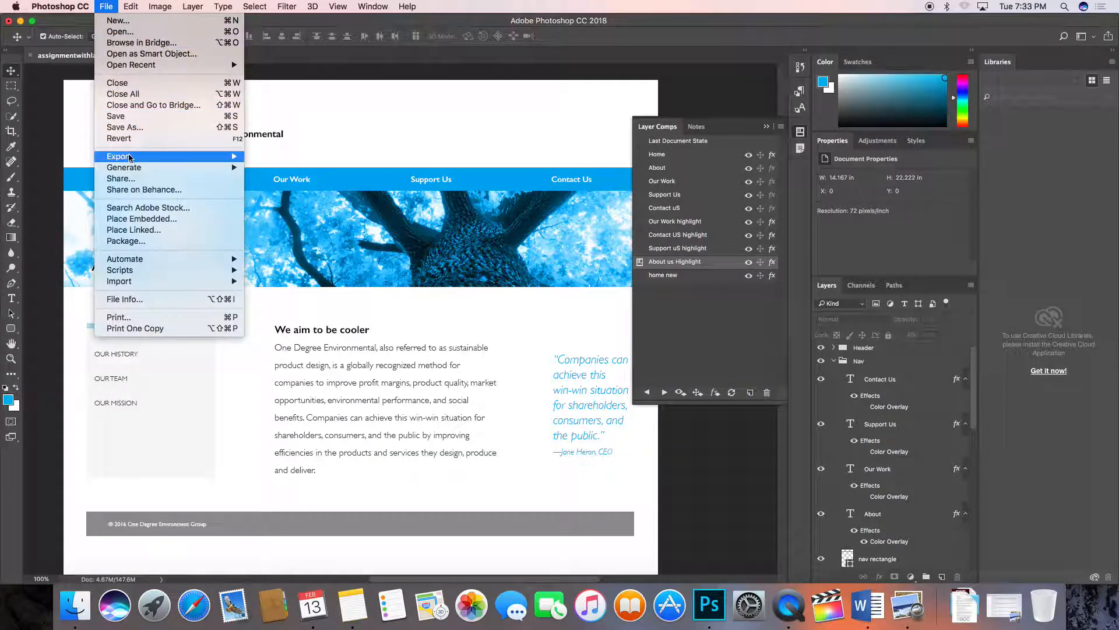
pyautogui.moveTo(130, 158)
pyautogui.click(299, 156)
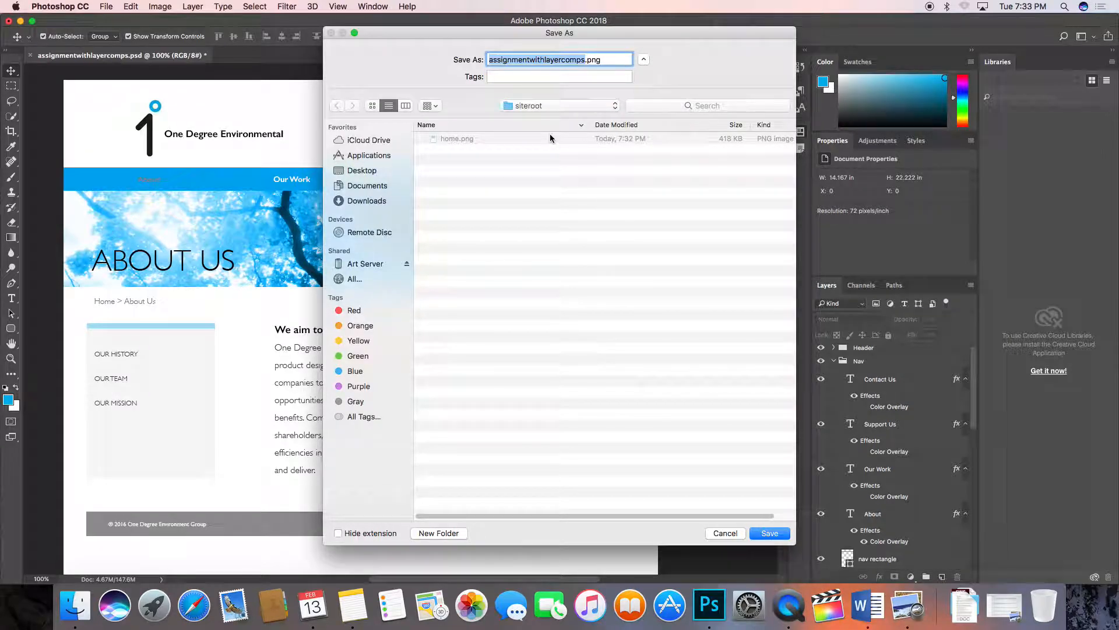
pyautogui.write('about')
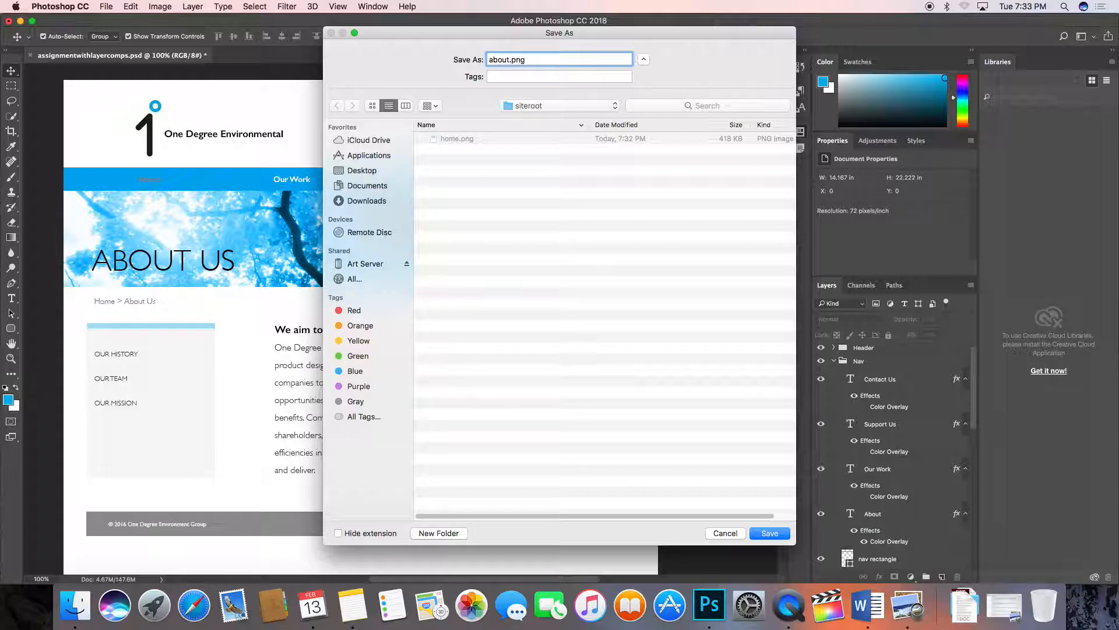
pyautogui.click(769, 535)
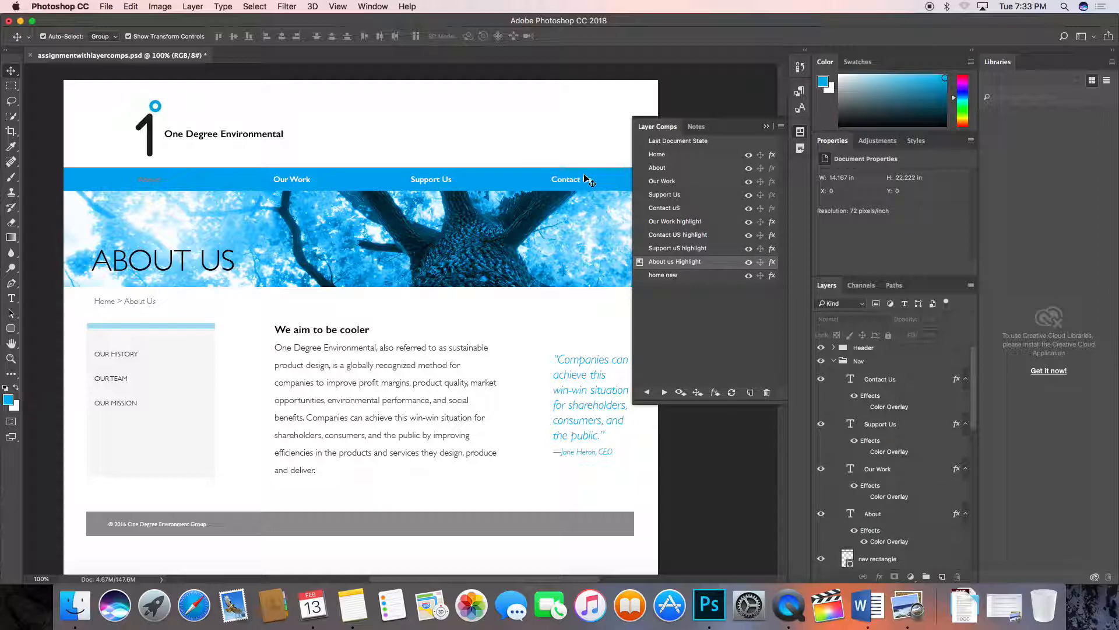
# - Quick-export the About Us page as PNG again, replacing the existing about.png in the siteroot folder
pyautogui.click(887, 441)
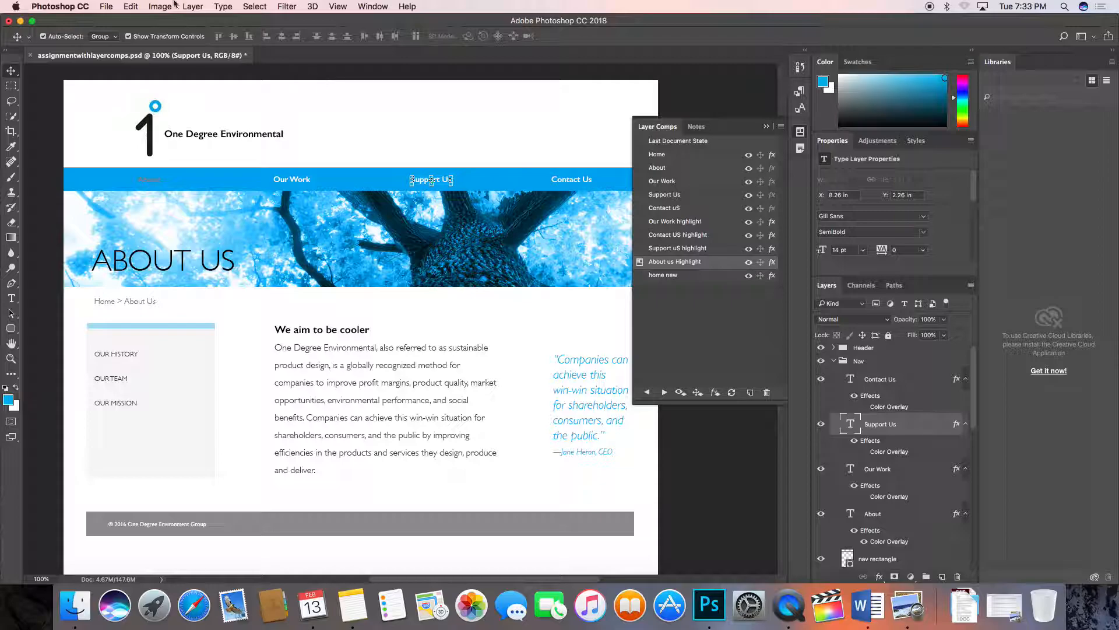
pyautogui.click(112, 6)
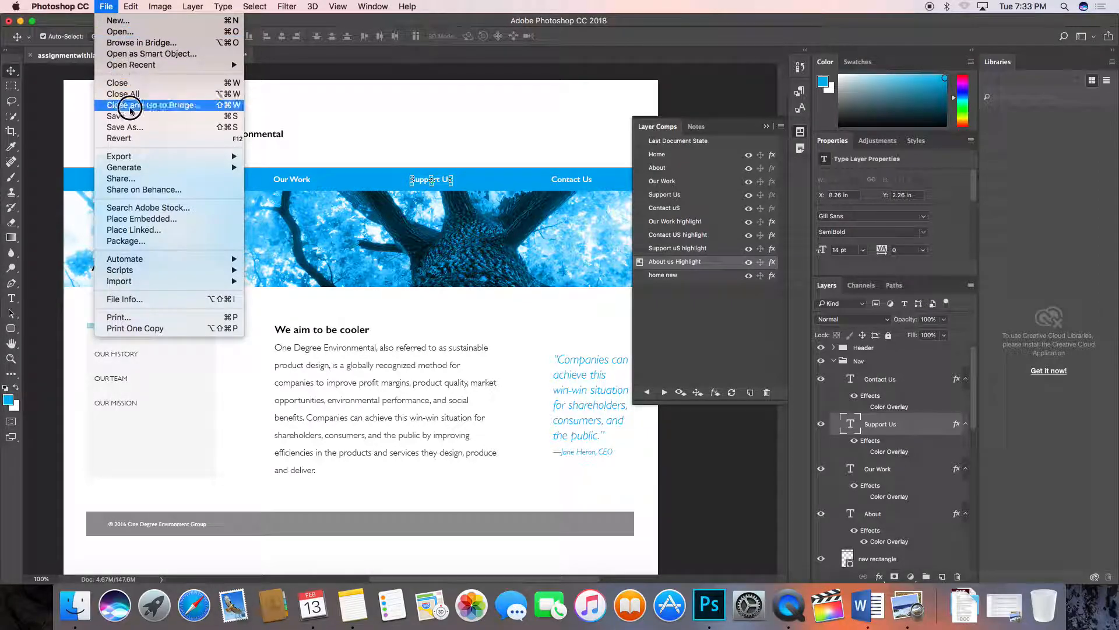
pyautogui.moveTo(148, 155)
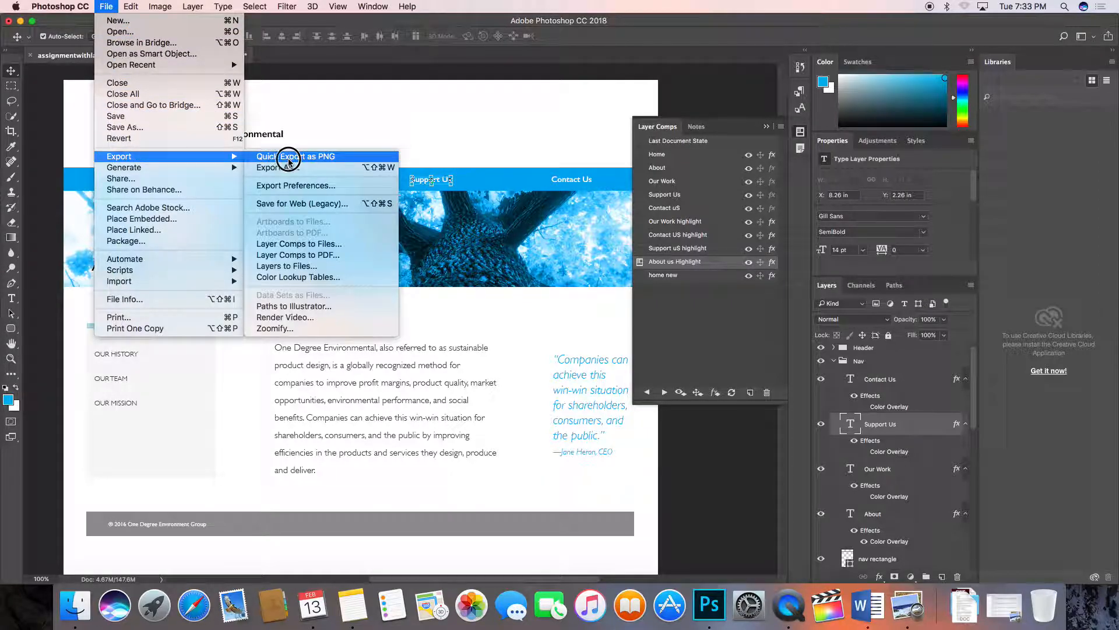
pyautogui.click(357, 156)
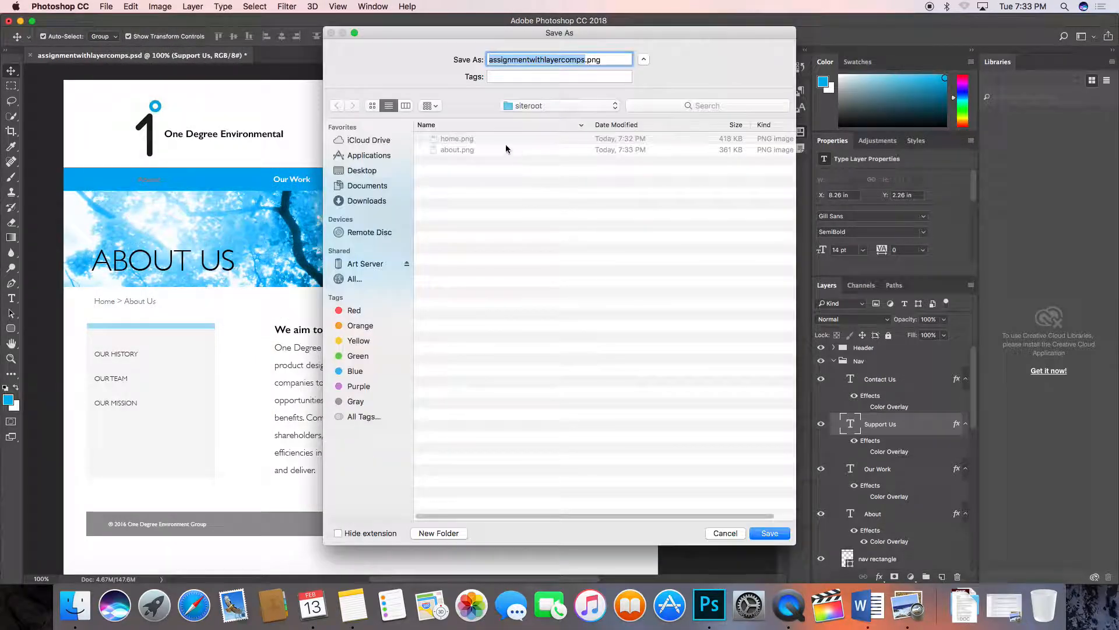
pyautogui.click(475, 150)
pyautogui.click(770, 533)
pyautogui.click(643, 109)
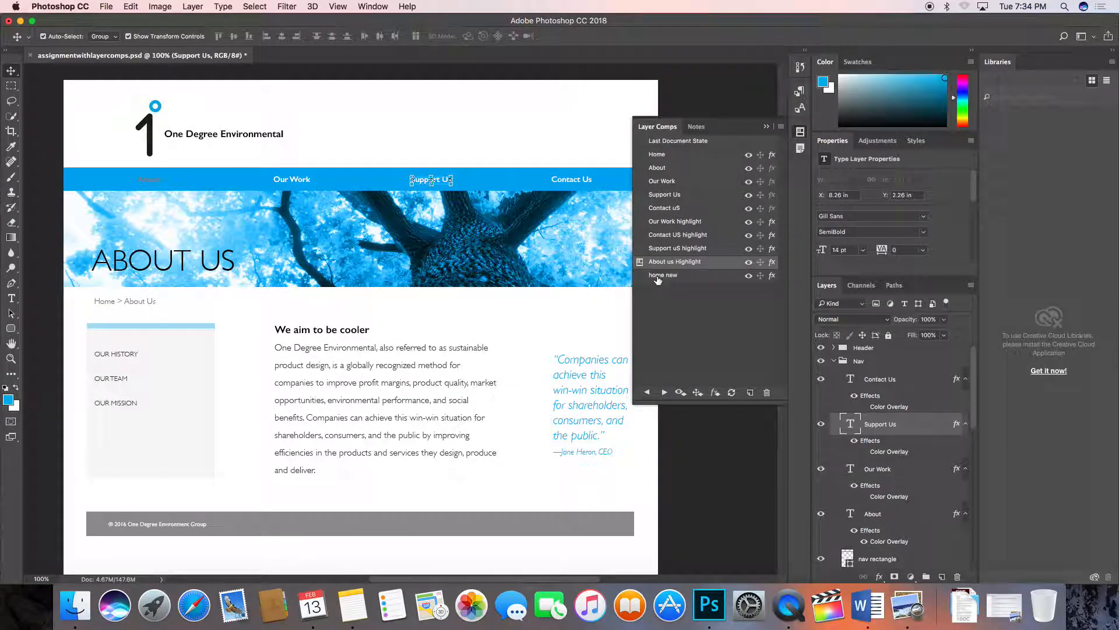
# - Apply the Our Work highlight layer comp, deselect all layers, and toggle the Our Work text layer's Color Overlay off and on
pyautogui.click(640, 222)
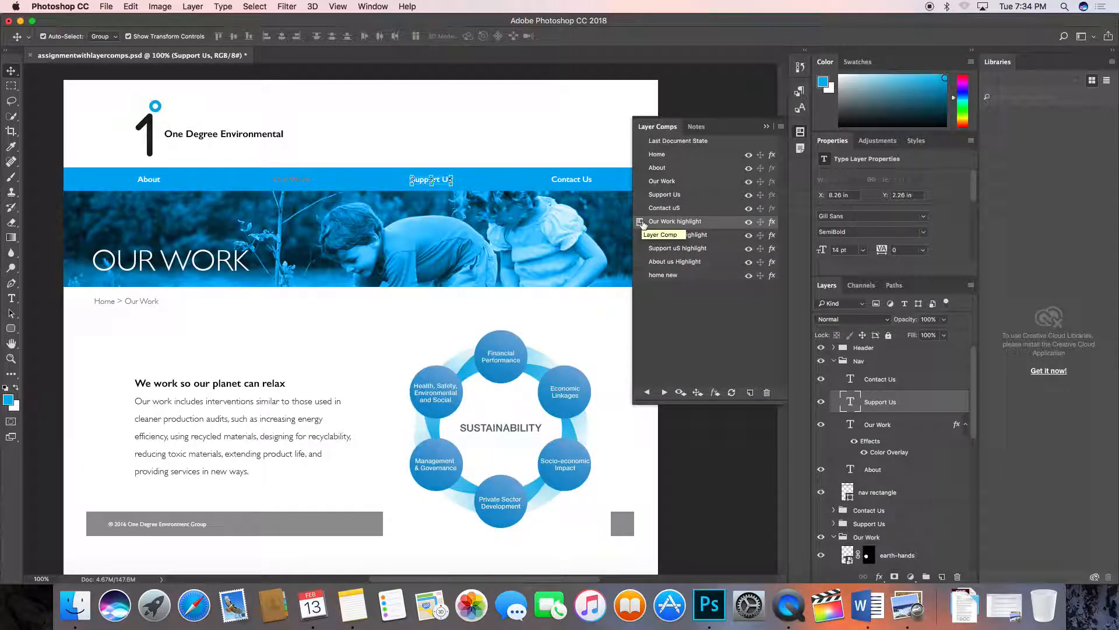
pyautogui.click(712, 103)
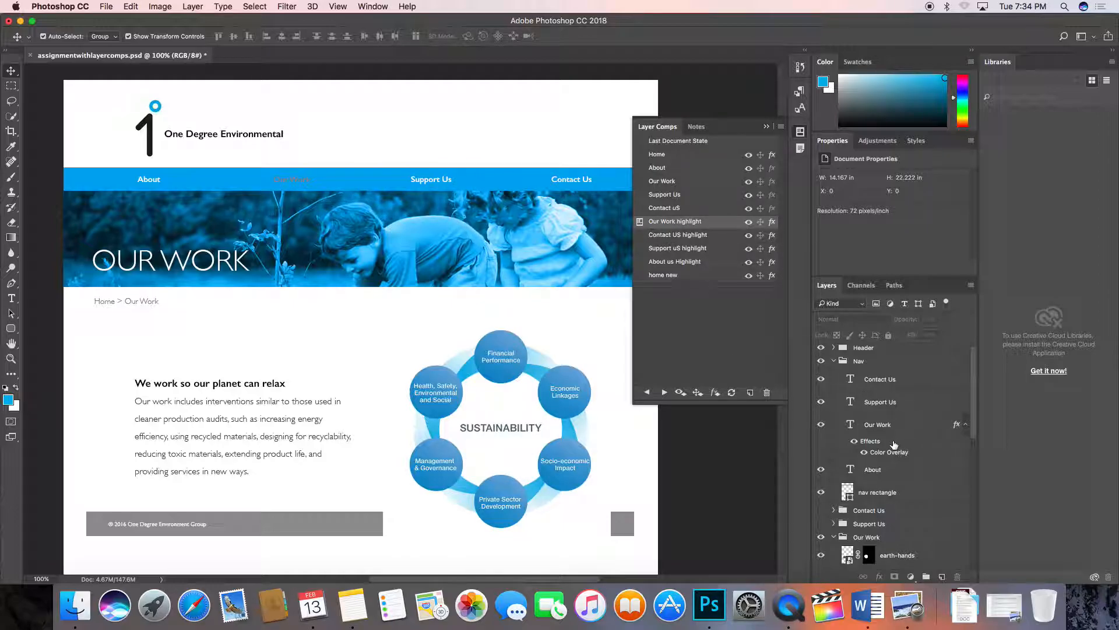
pyautogui.scroll(1, 894, 445)
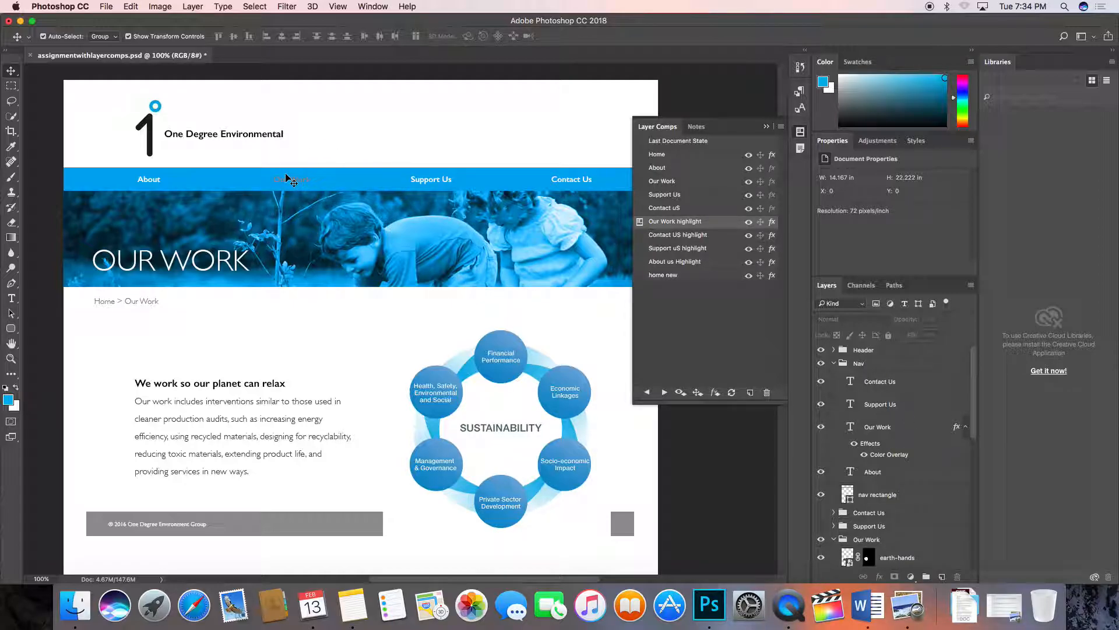
pyautogui.click(864, 456)
pyautogui.click(865, 455)
# - Quick-export the Our Work page as a PNG named work.png into the siteroot folder
pyautogui.click(131, 7)
pyautogui.moveTo(106, 6)
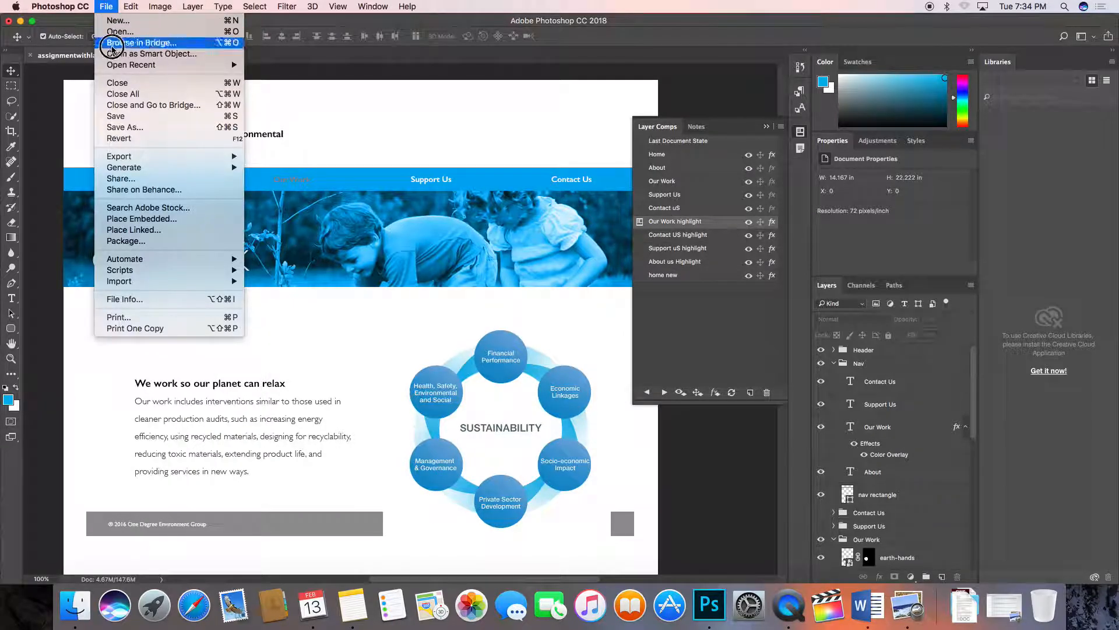
pyautogui.moveTo(138, 155)
pyautogui.click(285, 158)
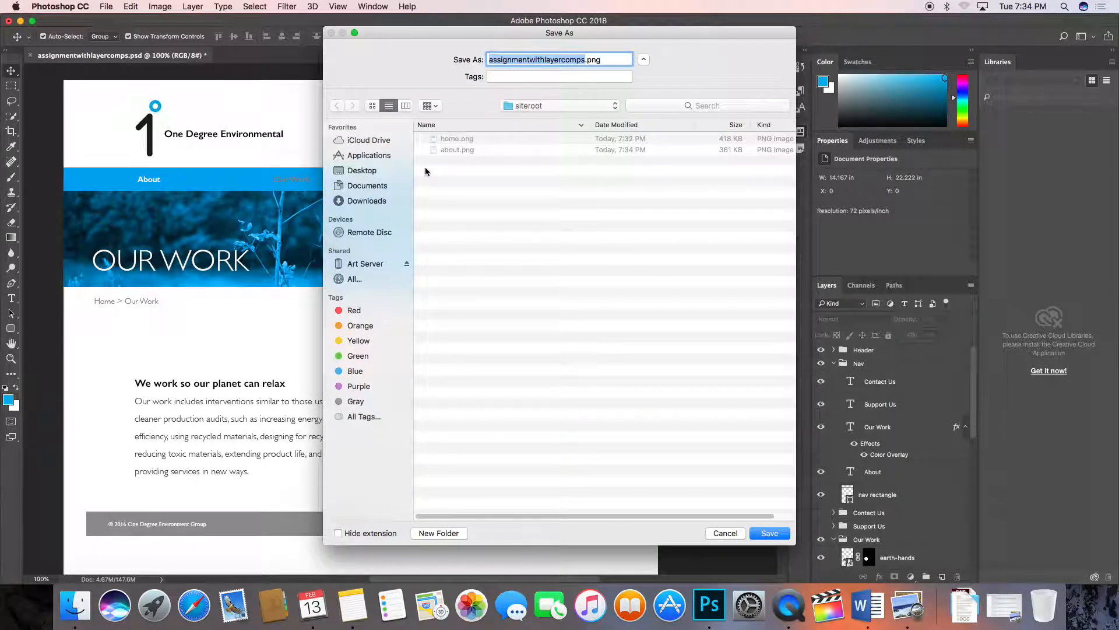
pyautogui.write('work')
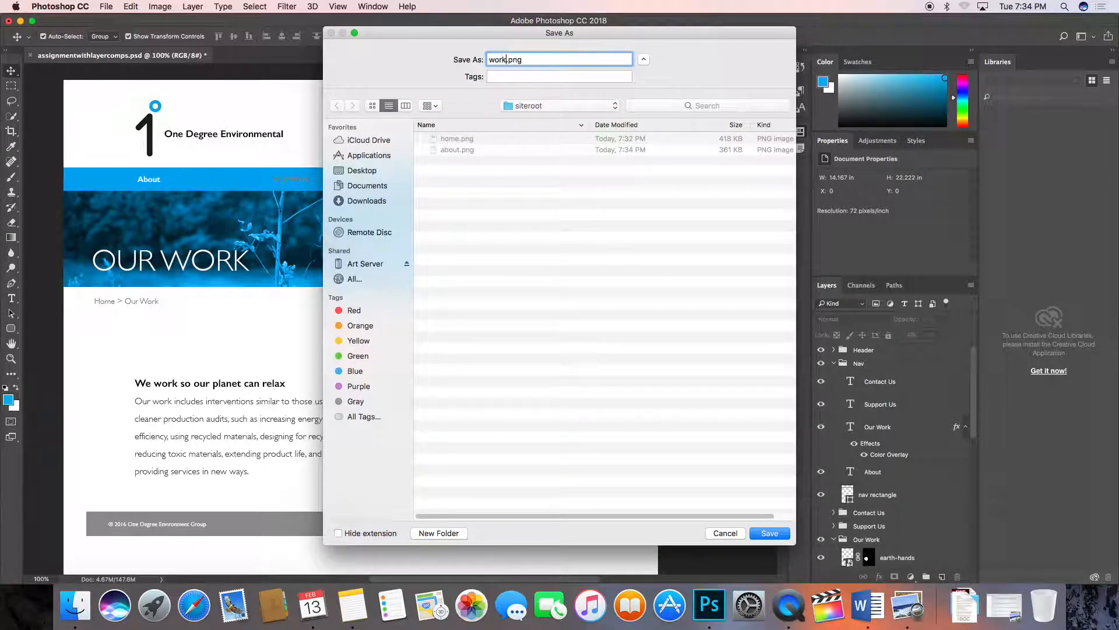
pyautogui.click(776, 532)
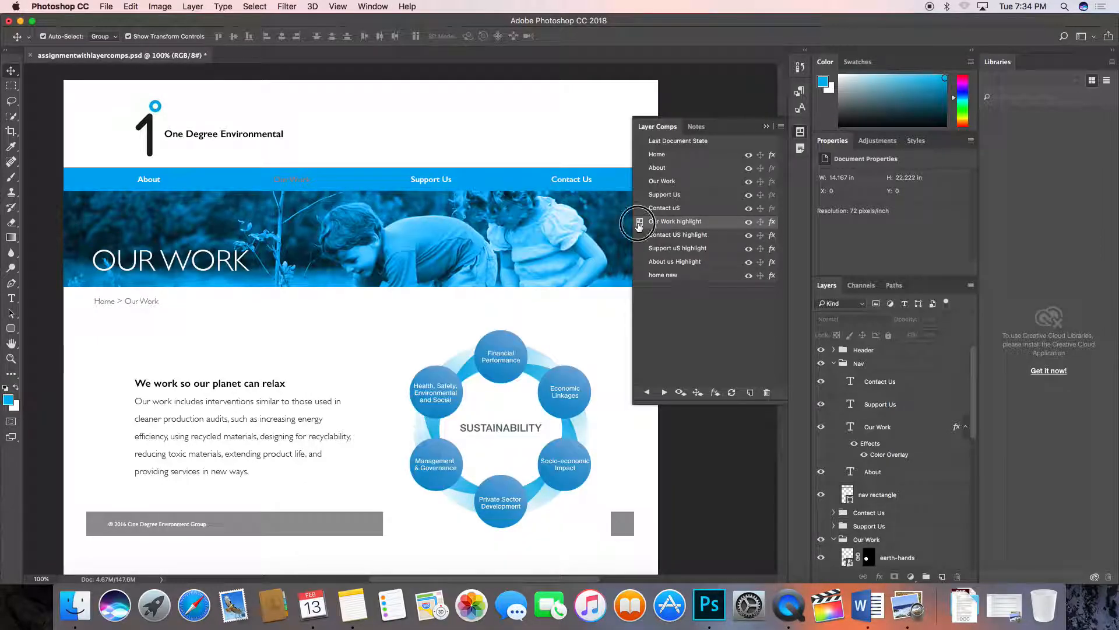
# - Apply the Support uS highlight layer comp and hide the Color Overlay effects on the Contact Us and Our Work text layers
pyautogui.click(639, 249)
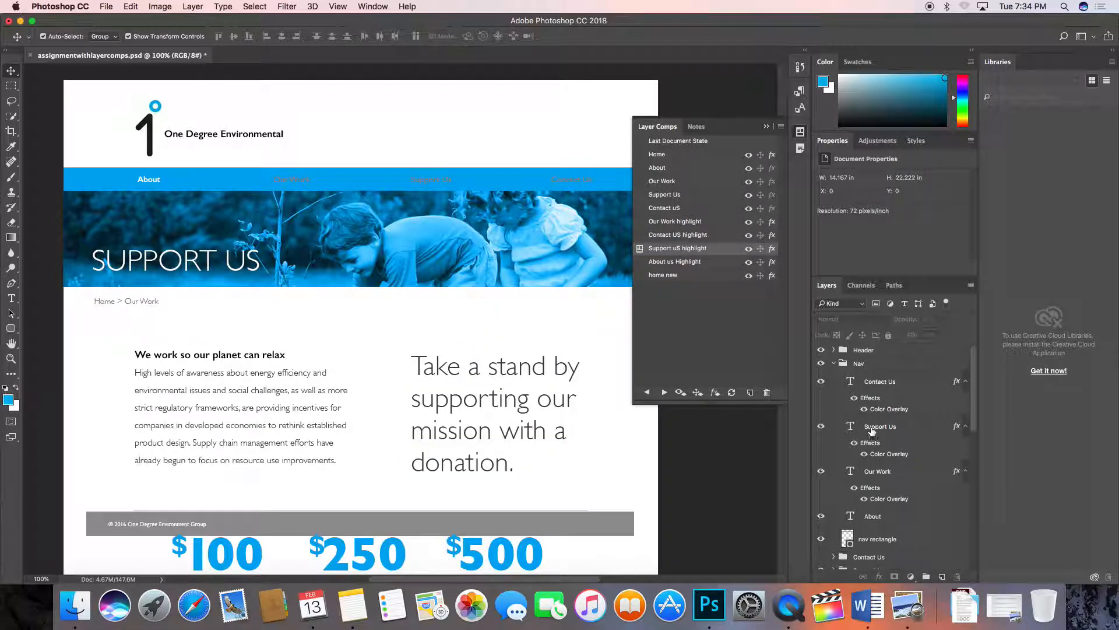
pyautogui.click(865, 409)
pyautogui.click(865, 499)
pyautogui.click(119, 5)
pyautogui.click(106, 5)
pyautogui.click(107, 6)
pyautogui.moveTo(149, 159)
pyautogui.click(434, 156)
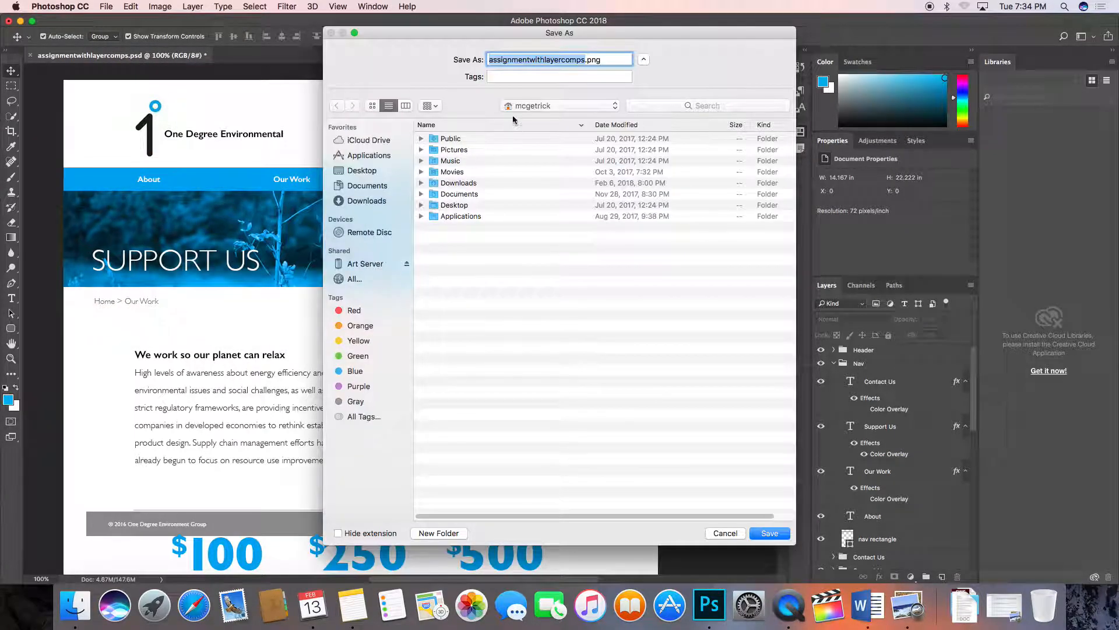
pyautogui.click(530, 106)
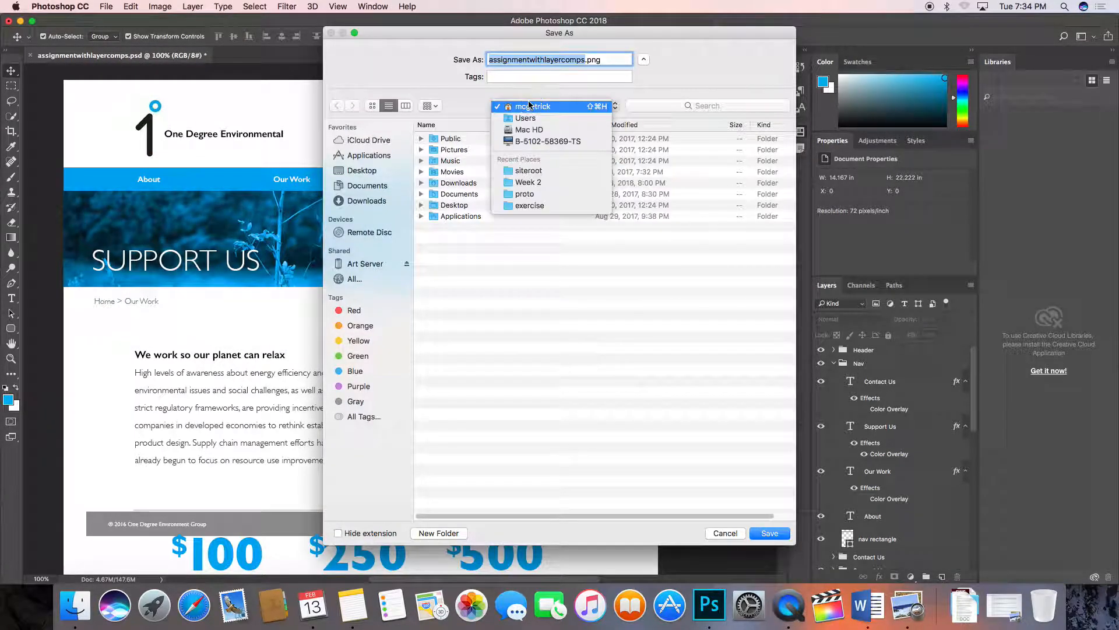
pyautogui.press('Escape')
pyautogui.press('Escape')
# - Quick-export the Support Us page as a PNG named support.png into the siteroot folder
pyautogui.click(102, 6)
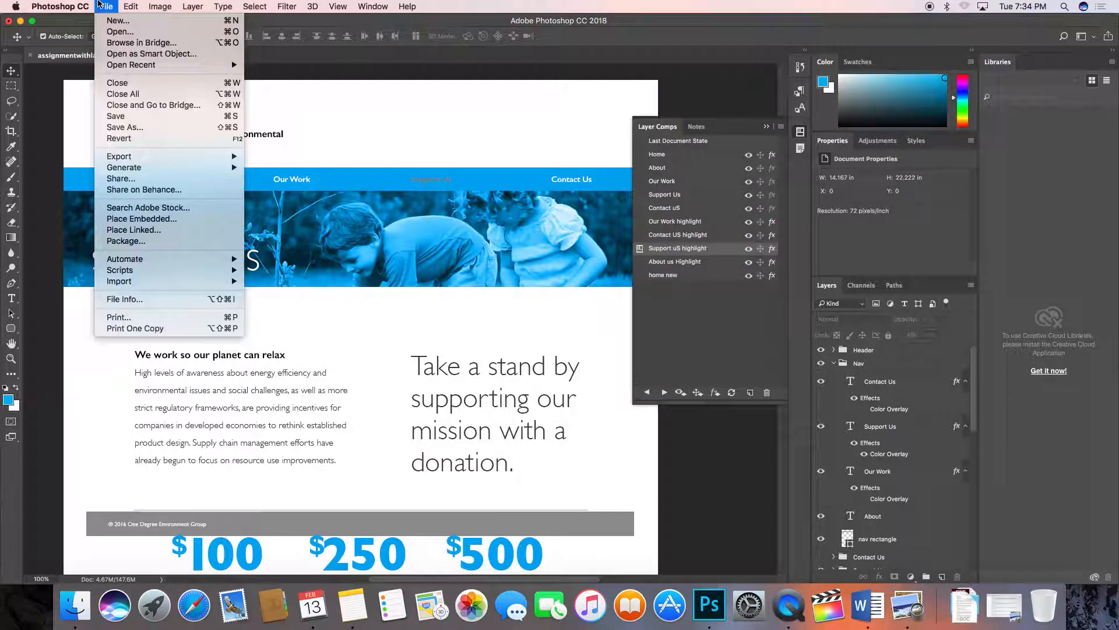
pyautogui.moveTo(133, 156)
pyautogui.click(327, 156)
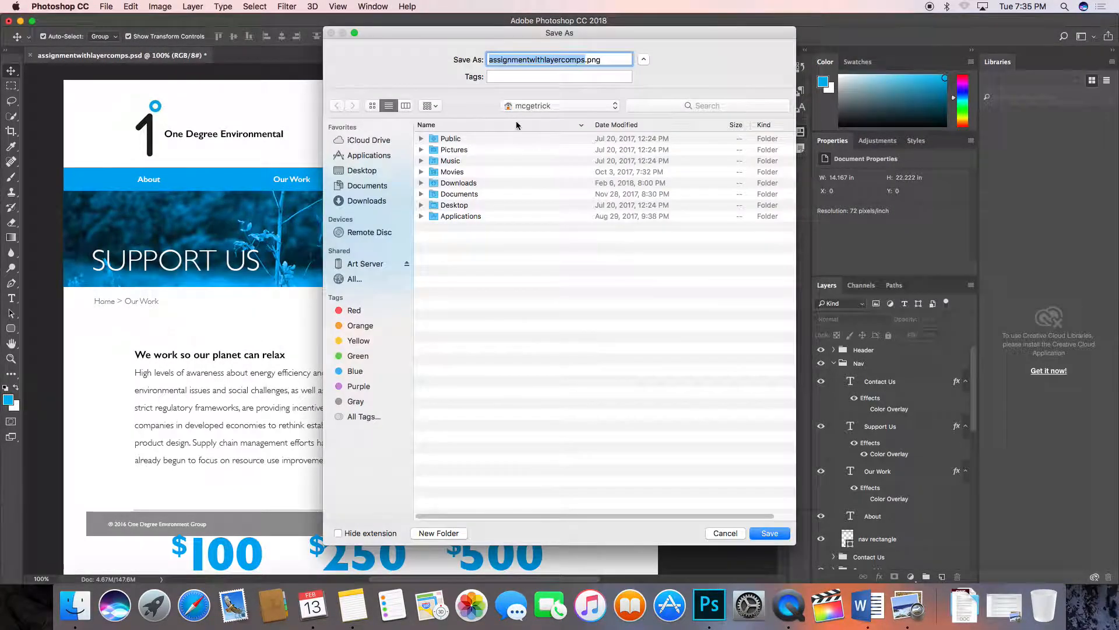
pyautogui.click(527, 105)
pyautogui.click(525, 170)
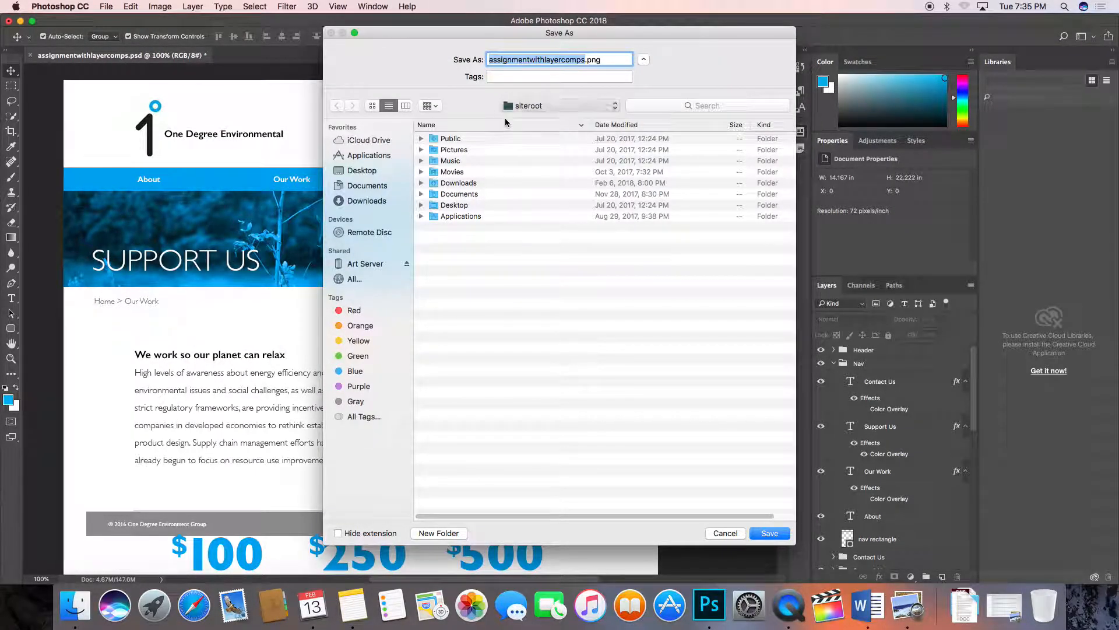
pyautogui.write('support')
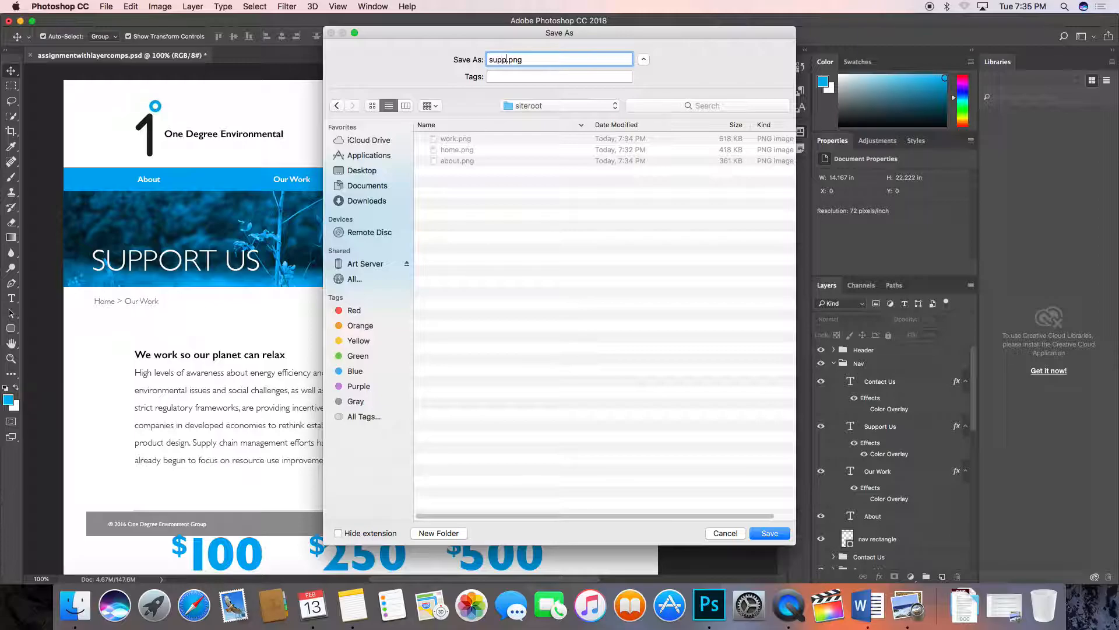
pyautogui.press('Return')
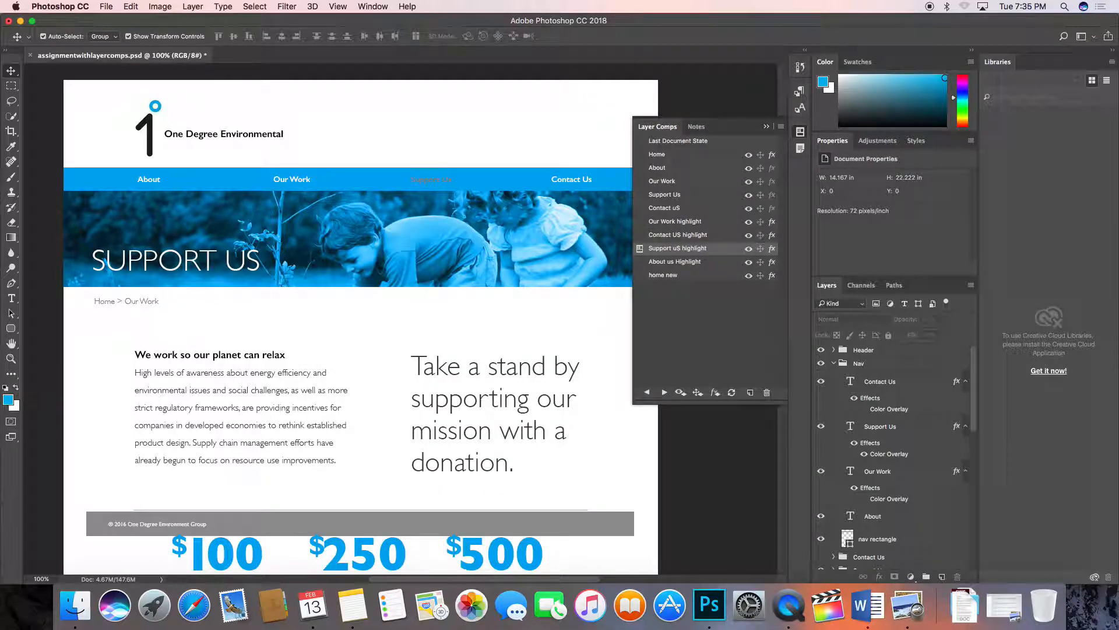
# - Move the Footer Group on the Support Us page down below the donation amounts and the dividing line under them
pyautogui.press('super+minus')
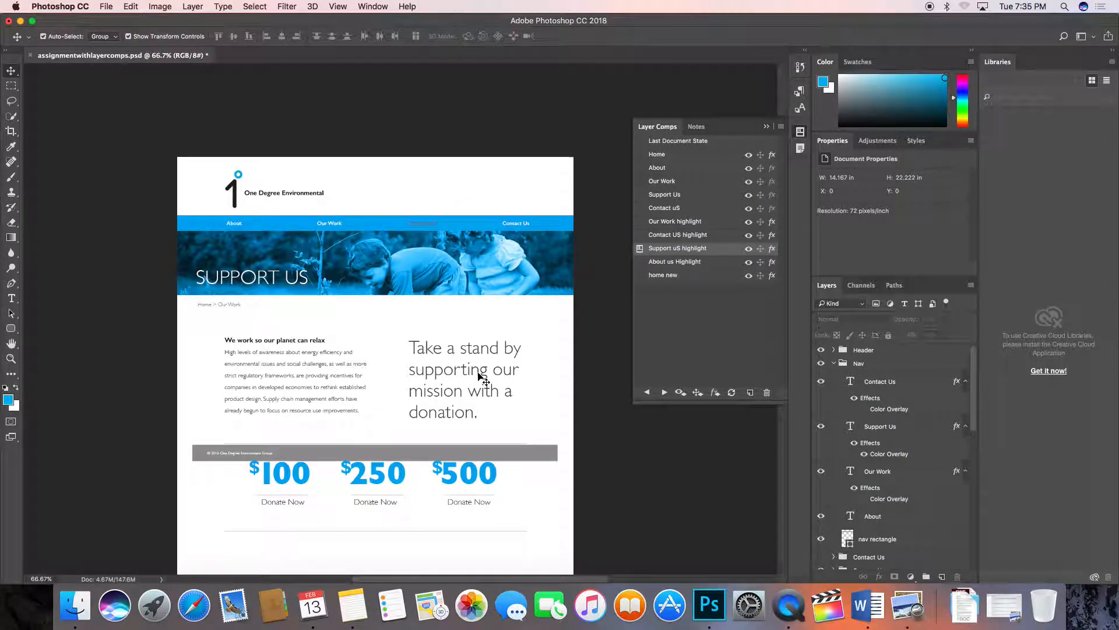
pyautogui.scroll(-5, 480, 378)
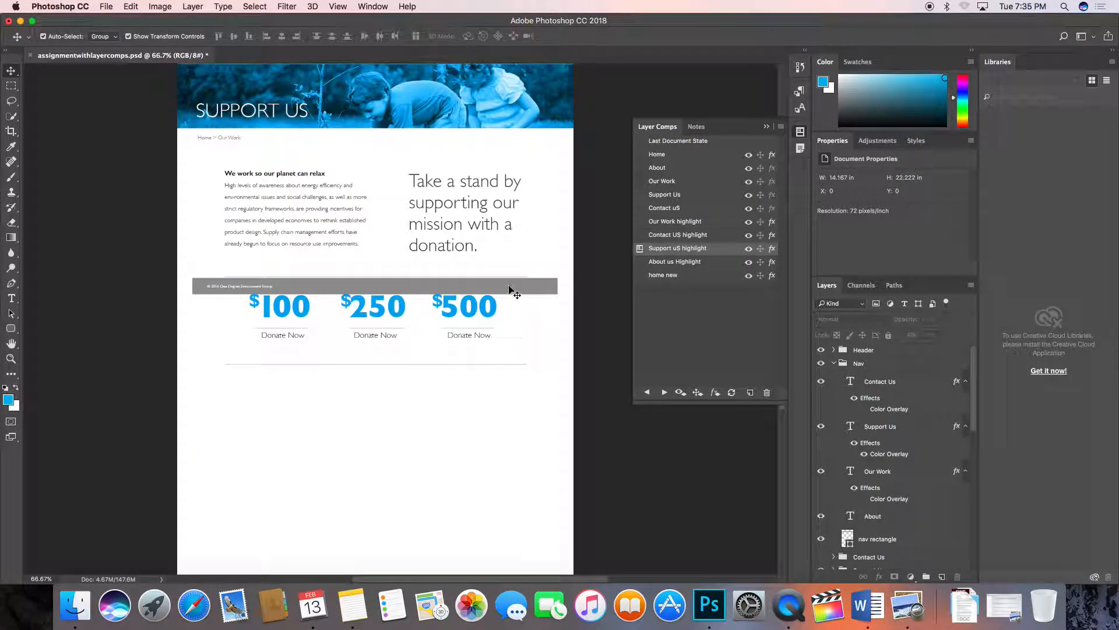
pyautogui.rightClick(509, 290)
pyautogui.click(512, 283)
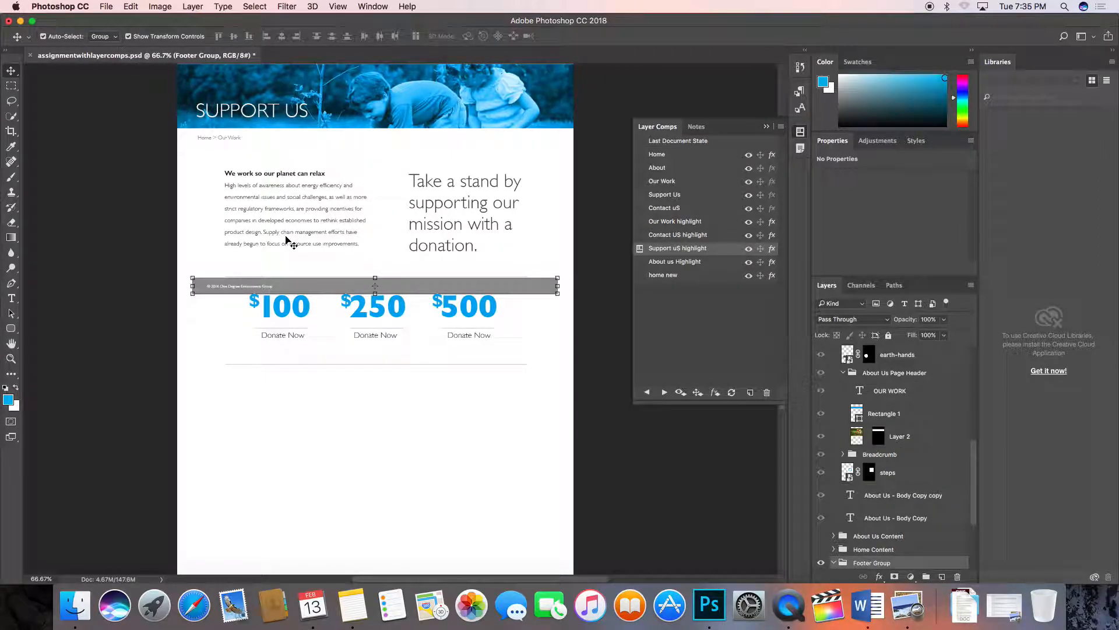
pyautogui.press('Down')
pyautogui.press('Down')
pyautogui.press('Down')
pyautogui.press('Down')
pyautogui.press('Down')
pyautogui.press('Down')
pyautogui.press('Down')
pyautogui.press('Down')
pyautogui.press('Down')
pyautogui.press('Down')
pyautogui.press('Down')
pyautogui.press('Down')
pyautogui.press('Down')
pyautogui.press('Down')
pyautogui.press('Down')
pyautogui.press('Down')
pyautogui.press('Down')
pyautogui.press('Down')
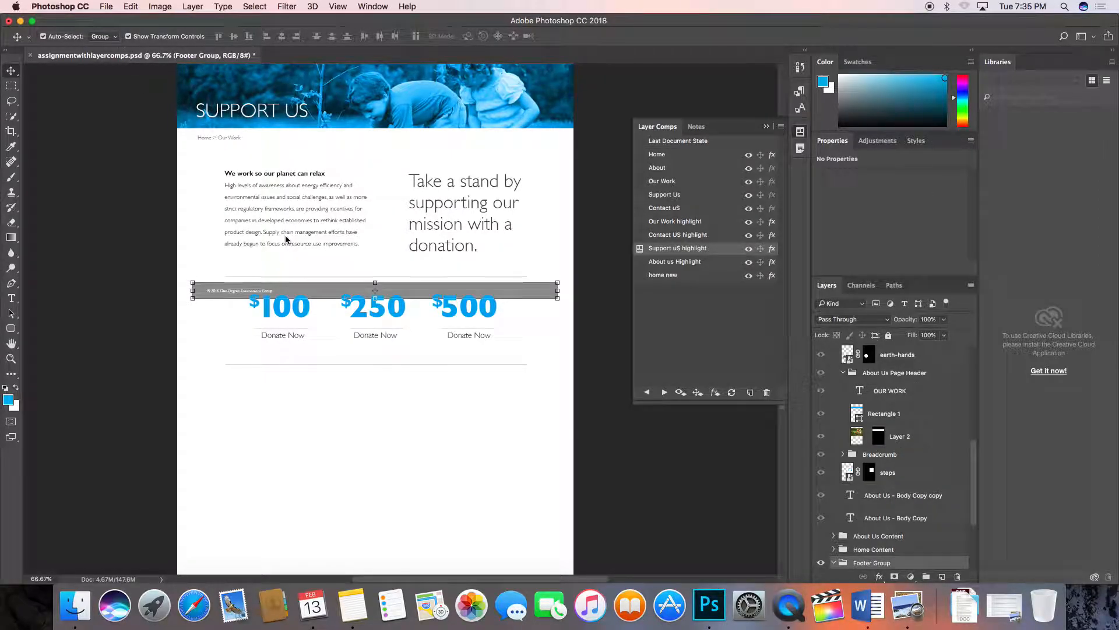
pyautogui.press('Down')
pyautogui.press('Down')
pyautogui.press('Down')
pyautogui.press('Down')
pyautogui.press('Down')
pyautogui.press('Down')
pyautogui.press('Down')
pyautogui.press('Down')
pyautogui.press('Down')
pyautogui.press('Down')
pyautogui.press('Down')
pyautogui.press('Down')
pyautogui.press('Down')
pyautogui.press('Down')
pyautogui.press('Down')
pyautogui.press('Down')
pyautogui.press('Down')
pyautogui.press('Down')
pyautogui.press('Down')
pyautogui.press('Down')
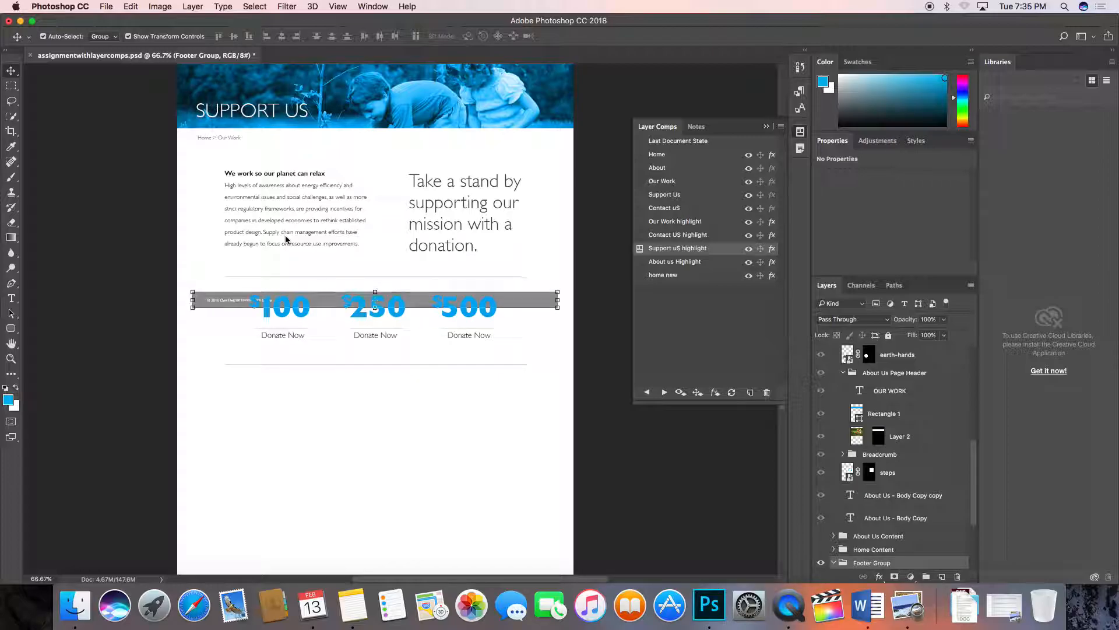
pyautogui.press('Down')
pyautogui.press('Down')
pyautogui.press('Down')
pyautogui.press('Down')
pyautogui.press('Down')
pyautogui.press('Down')
pyautogui.press('Down')
pyautogui.press('Down')
pyautogui.press('Down')
pyautogui.press('Down')
pyautogui.press('Down')
pyautogui.press('Down')
pyautogui.press('Down')
pyautogui.press('Down')
pyautogui.press('Down')
pyautogui.press('Down')
pyautogui.press('Down')
pyautogui.press('Down')
pyautogui.press('Down')
pyautogui.press('Down')
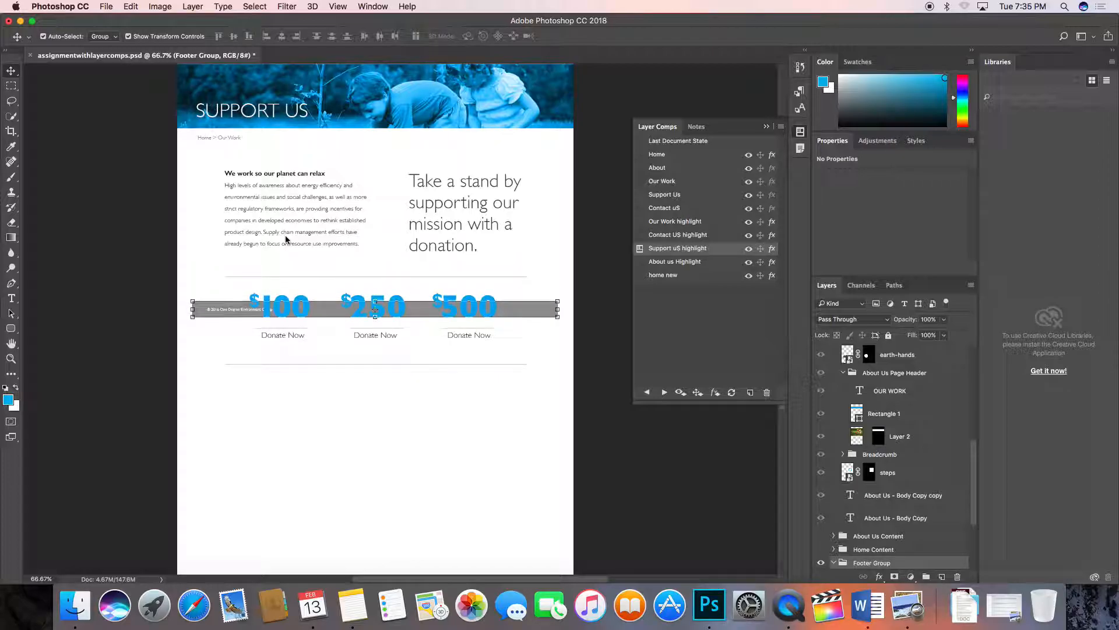
pyautogui.press('Down')
pyautogui.press('Down')
pyautogui.press('Down')
pyautogui.press('Down')
pyautogui.press('Down')
pyautogui.press('Down')
pyautogui.press('Down')
pyautogui.press('Down')
pyautogui.press('Down')
pyautogui.press('Down')
pyautogui.press('Down')
pyautogui.press('Down')
pyautogui.press('Down')
pyautogui.press('Down')
pyautogui.press('Down')
pyautogui.press('Down')
pyautogui.press('Down')
pyautogui.press('Down')
pyautogui.press('Down')
pyautogui.press('Down')
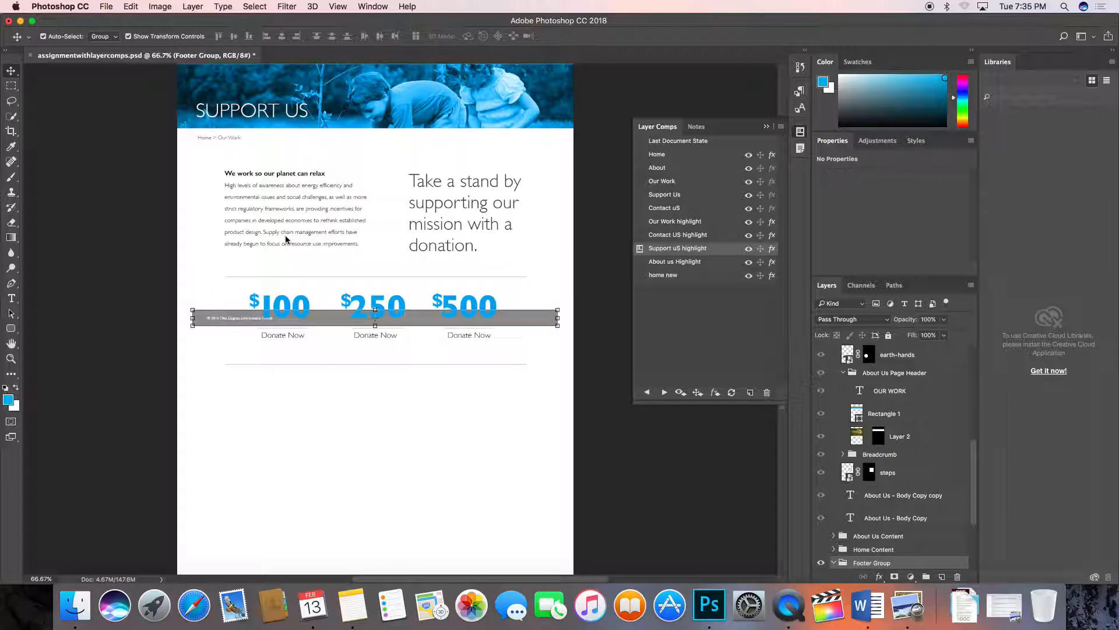
pyautogui.press('Down')
pyautogui.press('Down')
pyautogui.press('Down')
pyautogui.press('Down')
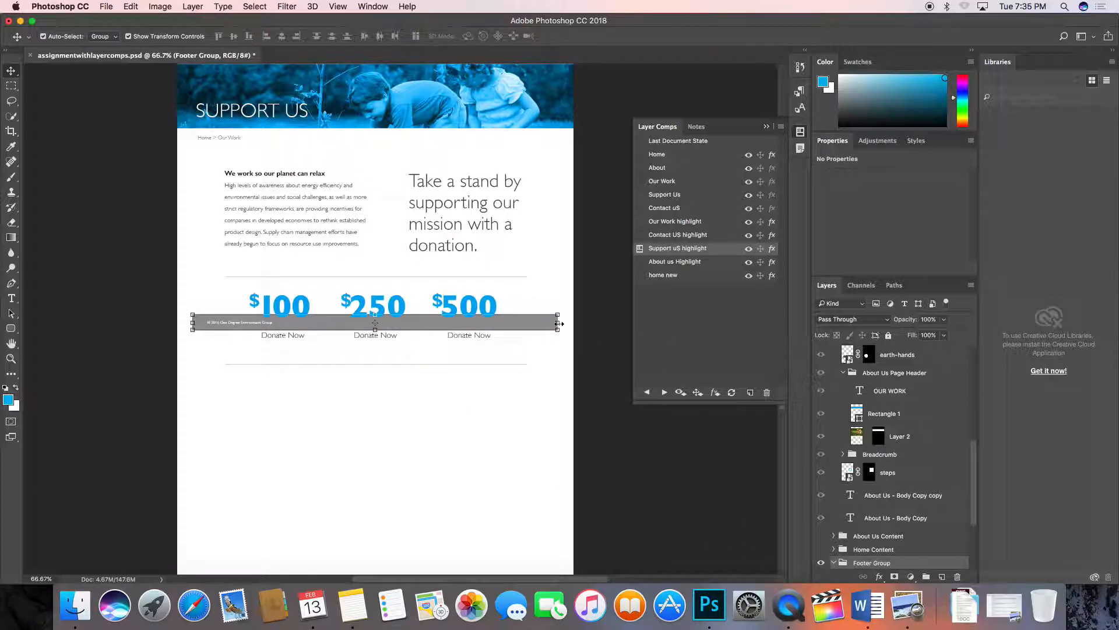
pyautogui.moveTo(540, 326); pyautogui.dragTo(541, 393)
# - Shift the footer slightly further down from the dividing line under the donation amounts and deselect it
pyautogui.click(102, 36)
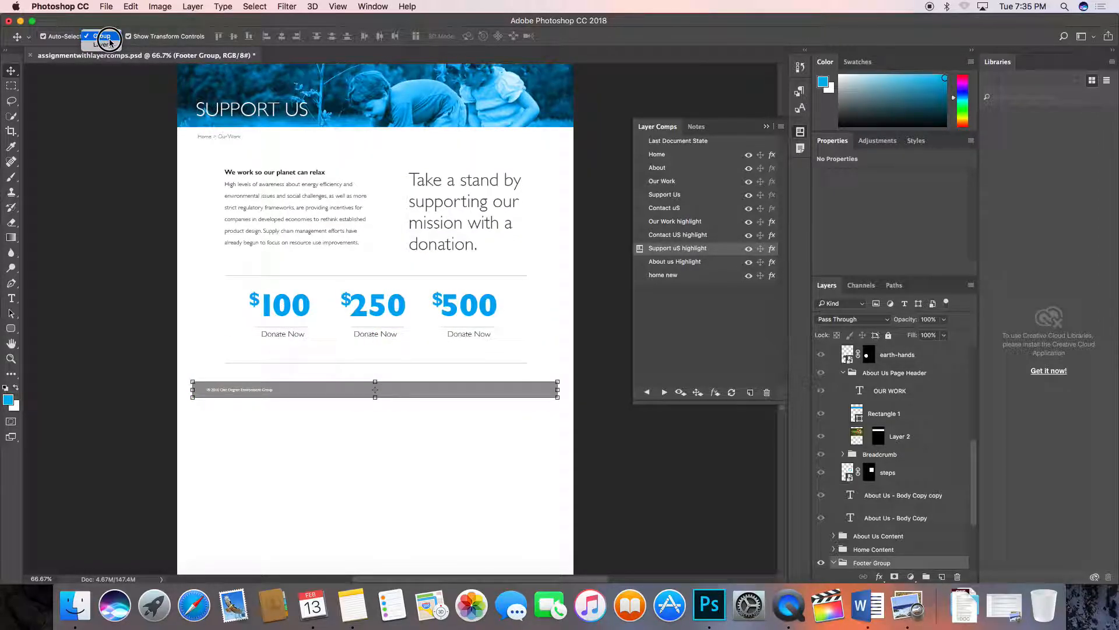
pyautogui.click(100, 36)
pyautogui.moveTo(537, 389)
pyautogui.mouseDown()
pyautogui.moveTo(537, 417)
pyautogui.moveTo(535, 397)
pyautogui.mouseUp()
pyautogui.keyDown('super'); pyautogui.click(442, 332); pyautogui.keyUp('super')
pyautogui.moveTo(441, 315); pyautogui.dragTo(465, 418)
pyautogui.keyDown('alt'); pyautogui.click(465, 418); pyautogui.keyUp('alt')
pyautogui.click(633, 456)
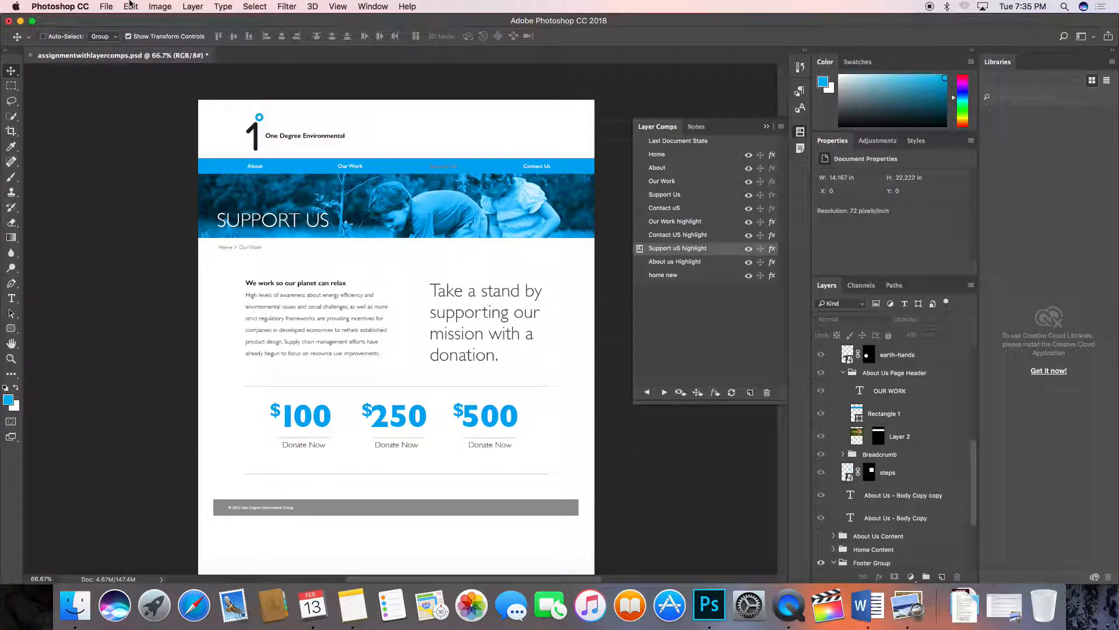
pyautogui.press('super+shift+s')
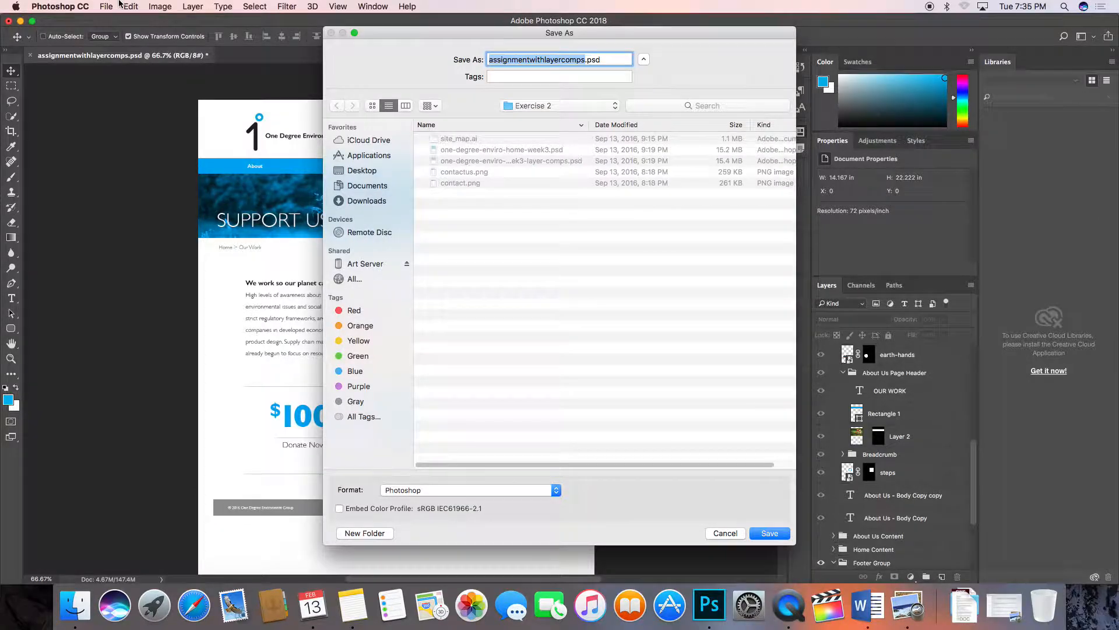
pyautogui.press('Escape')
pyautogui.click(104, 6)
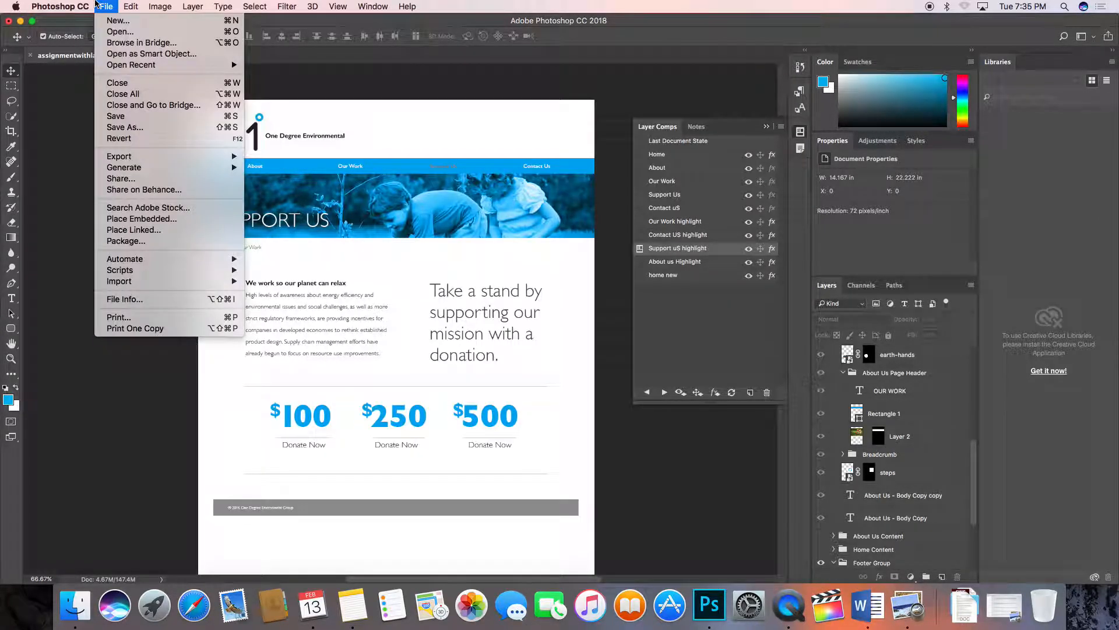
pyautogui.click(99, 6)
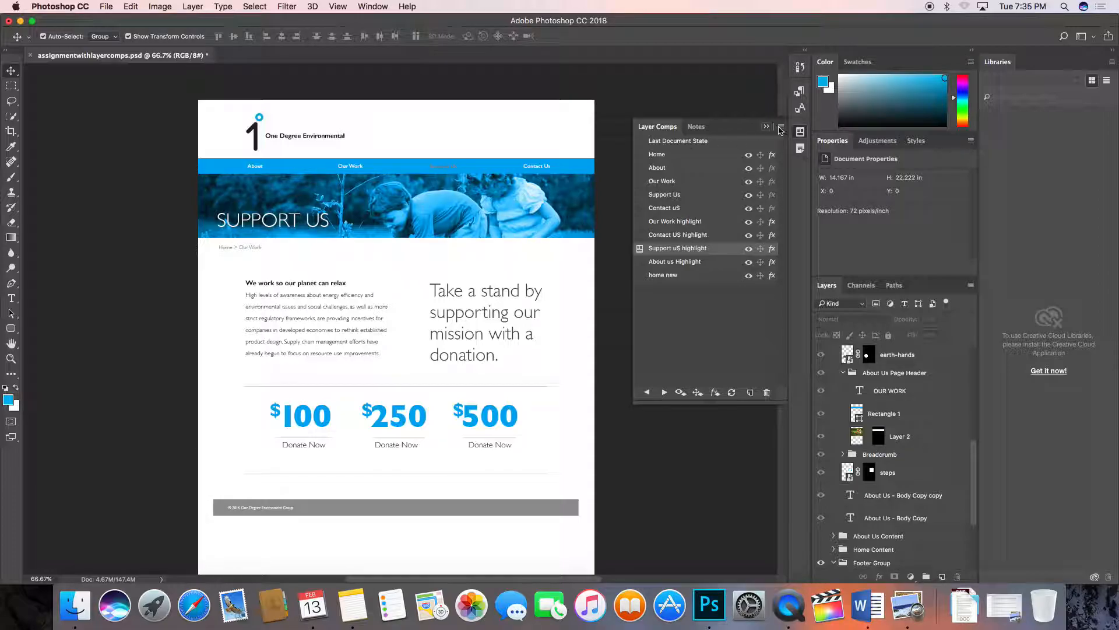
# - Update the layer position and layer appearance stored in the Support uS highlight layer comp
pyautogui.click(781, 127)
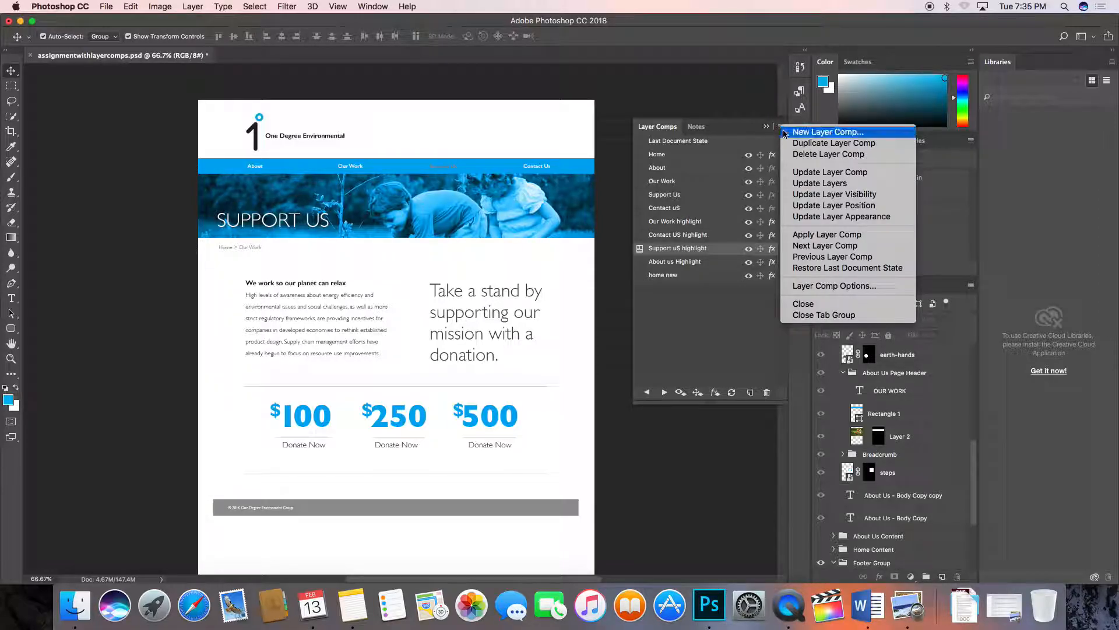
pyautogui.click(824, 205)
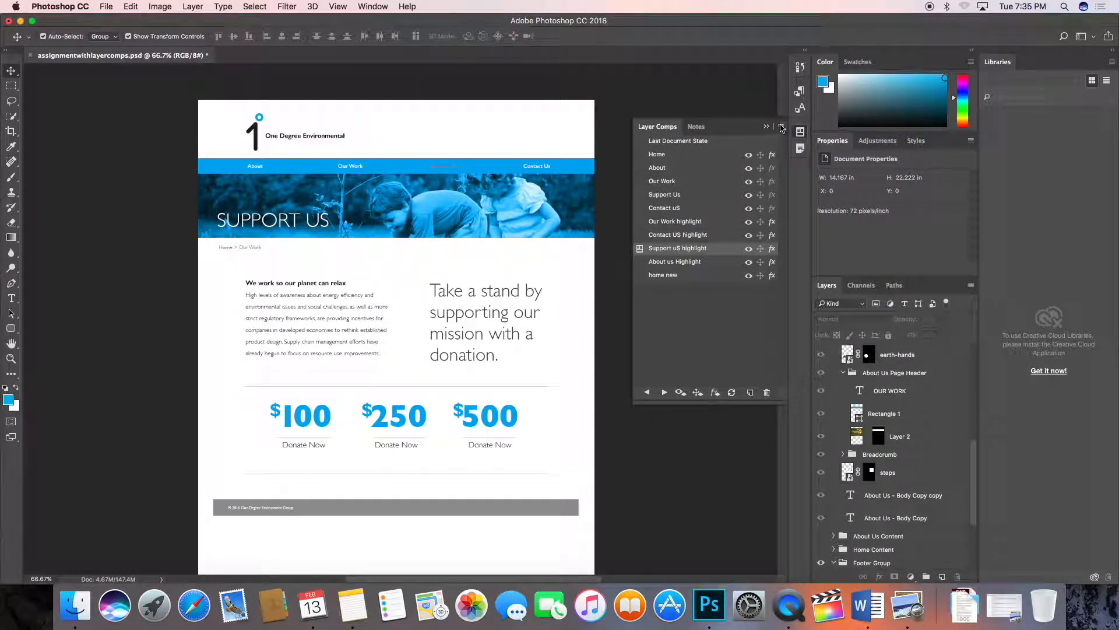
pyautogui.click(780, 127)
pyautogui.click(816, 214)
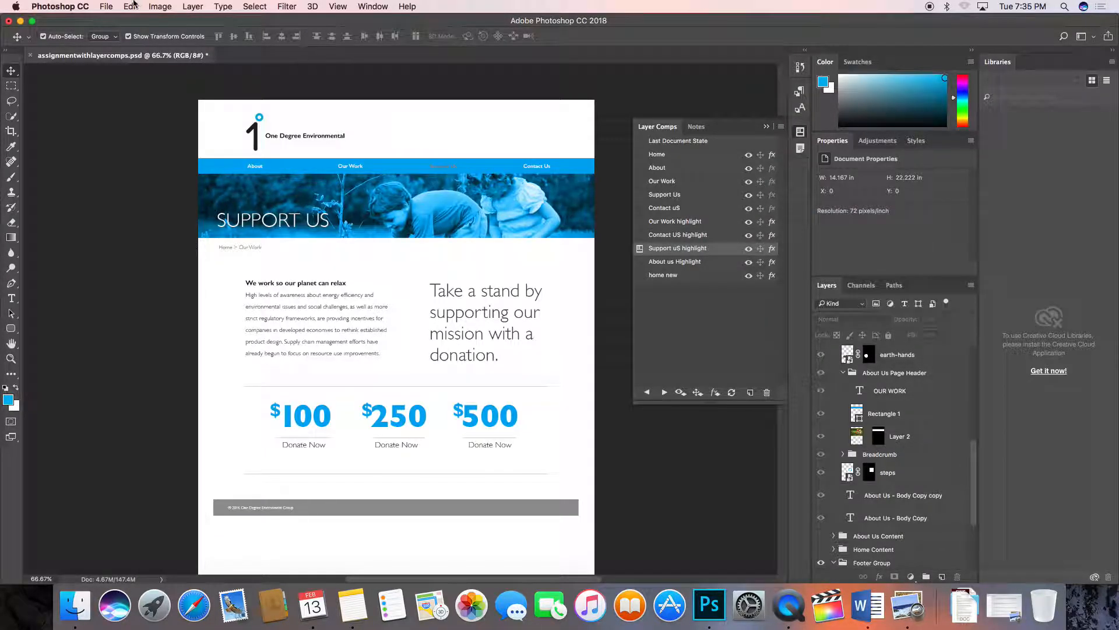
# - Quick-export the Support Us page as a PNG named support.png into the siteroot folder, replacing the existing file
pyautogui.click(106, 7)
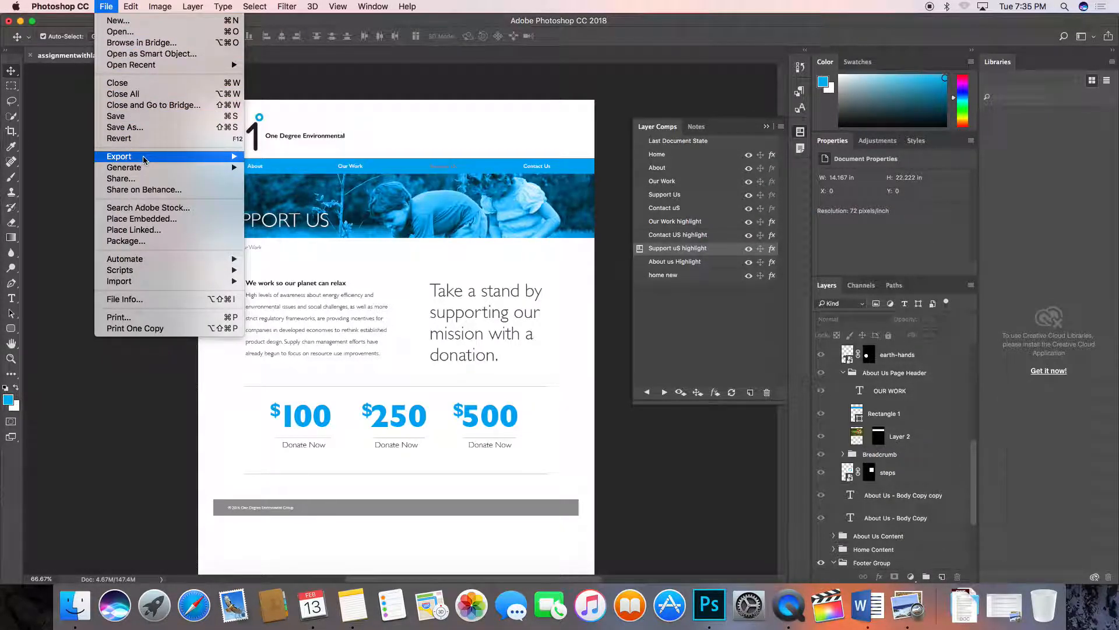
pyautogui.moveTo(227, 156)
pyautogui.click(307, 158)
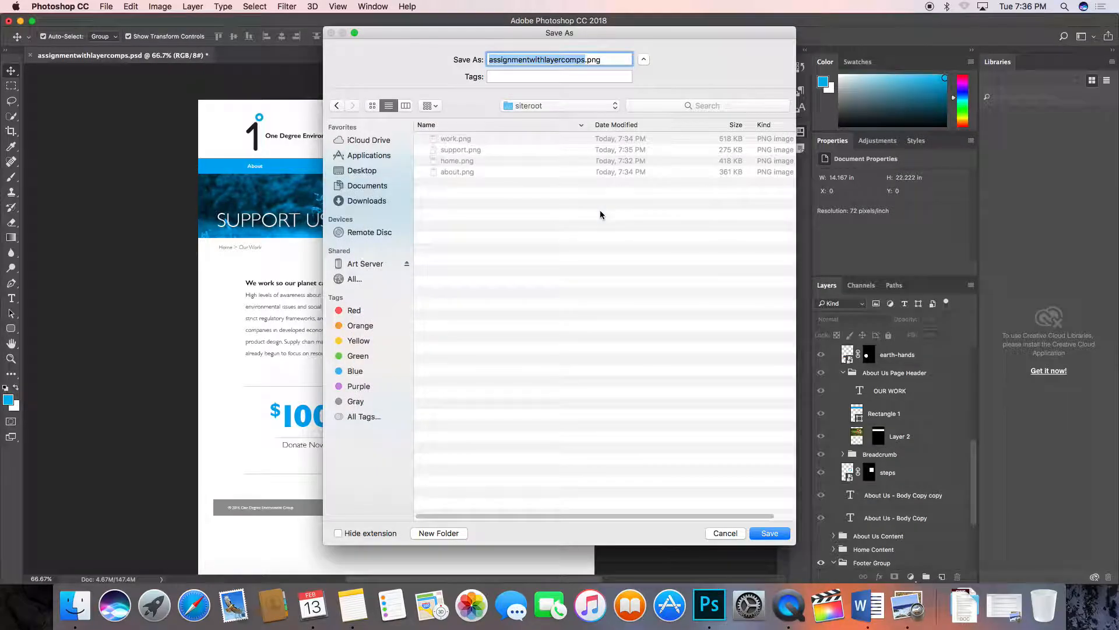
pyautogui.moveTo(480, 33); pyautogui.dragTo(508, 41)
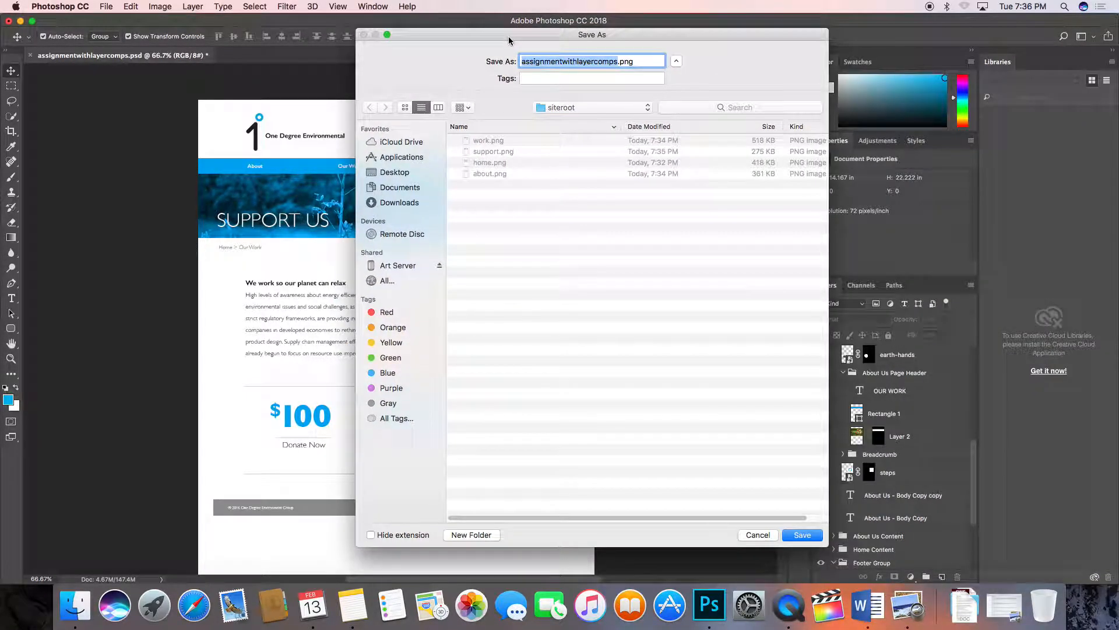
pyautogui.write('support')
pyautogui.press('Return')
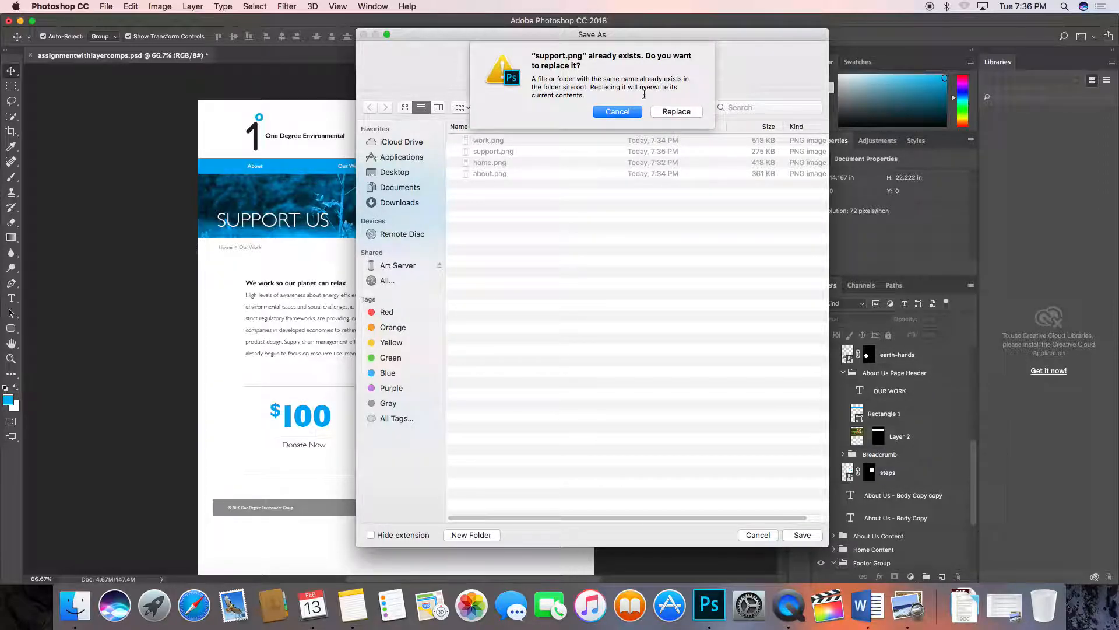
pyautogui.click(630, 112)
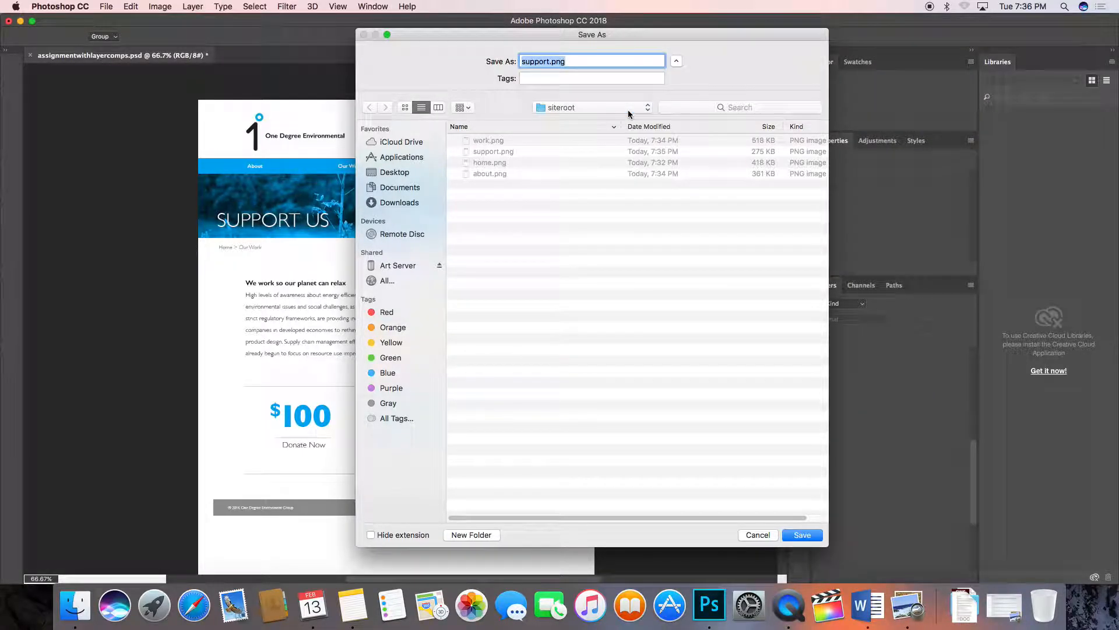
pyautogui.click(503, 152)
pyautogui.click(802, 535)
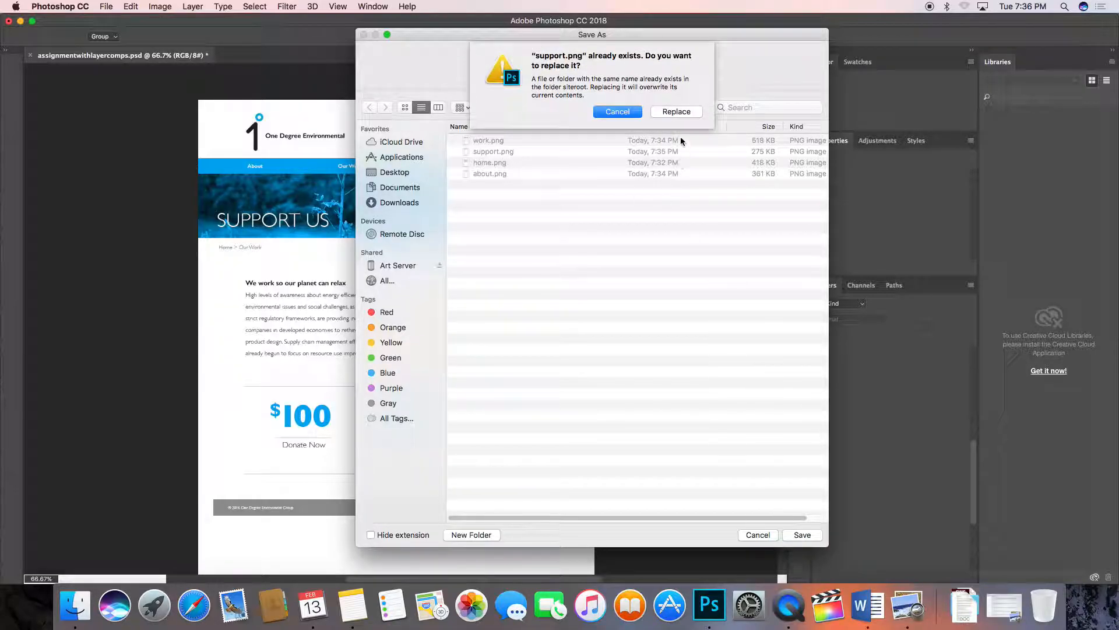
pyautogui.click(673, 111)
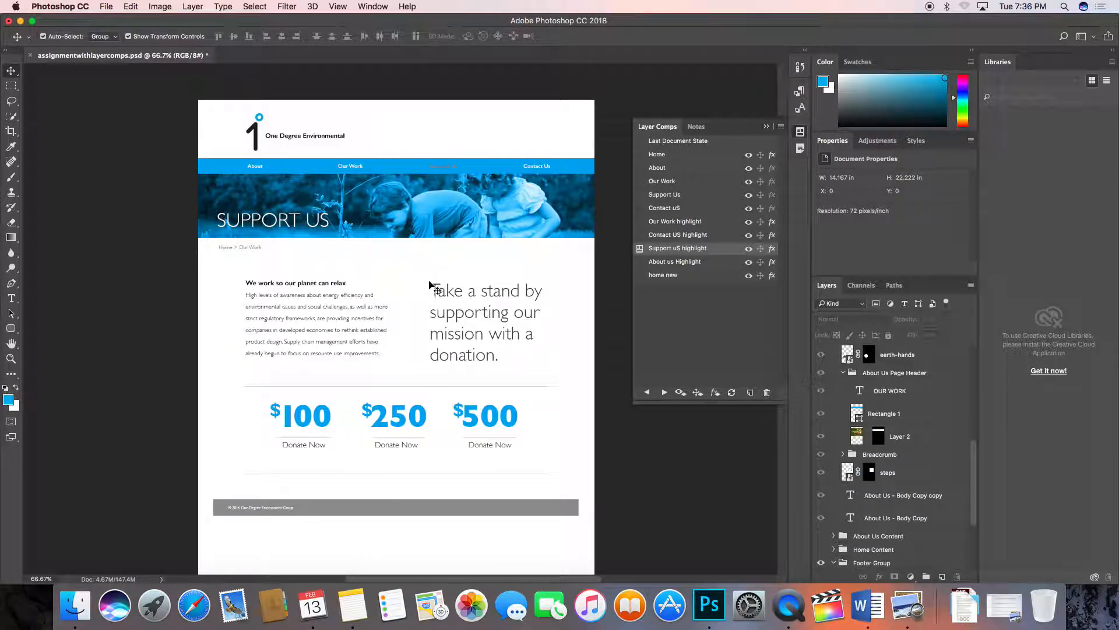
# - Examine the Support Us page at 100% zoom and the text layers in the Nav group
pyautogui.keyDown('super'); pyautogui.click(453, 288); pyautogui.keyUp('super')
pyautogui.moveTo(469, 225); pyautogui.dragTo(473, 92)
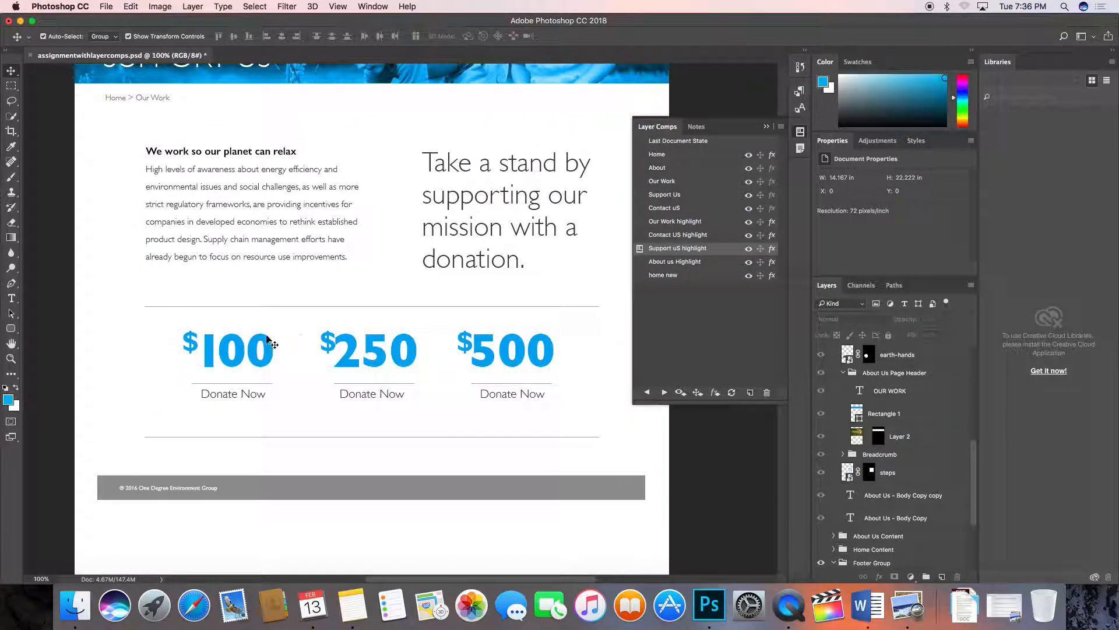
pyautogui.scroll(5, 560, 330)
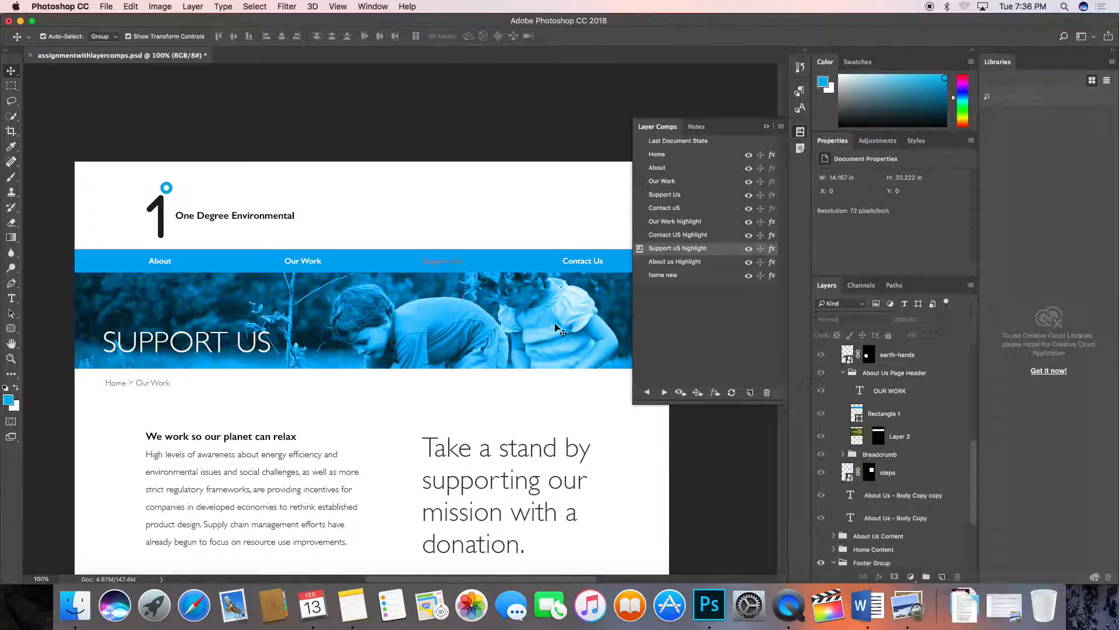
pyautogui.scroll(-2, 557, 329)
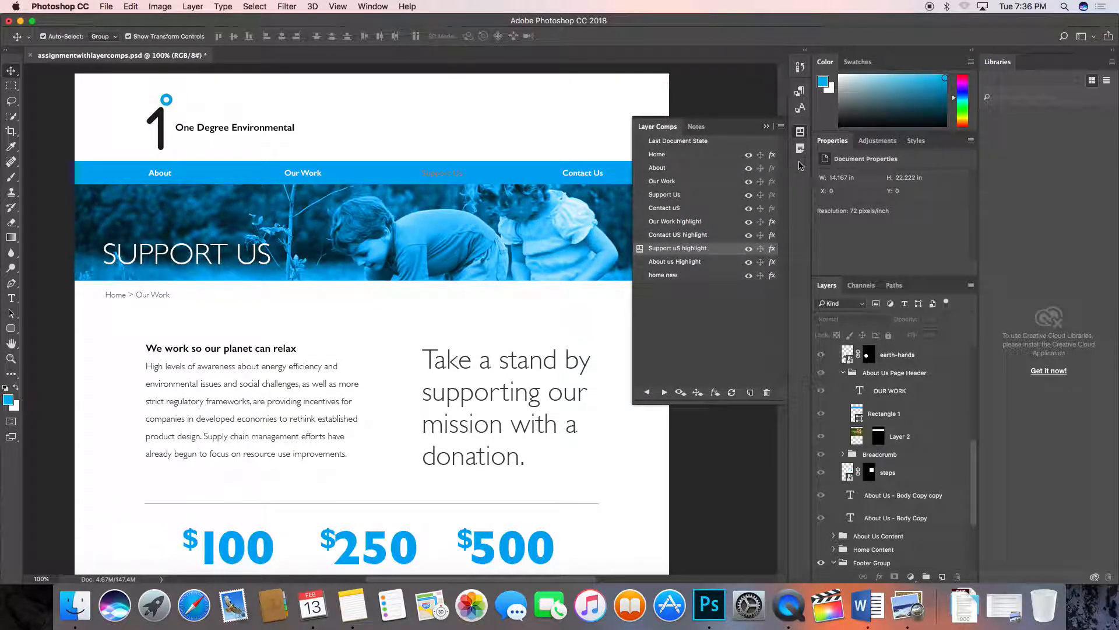
pyautogui.scroll(10, 955, 454)
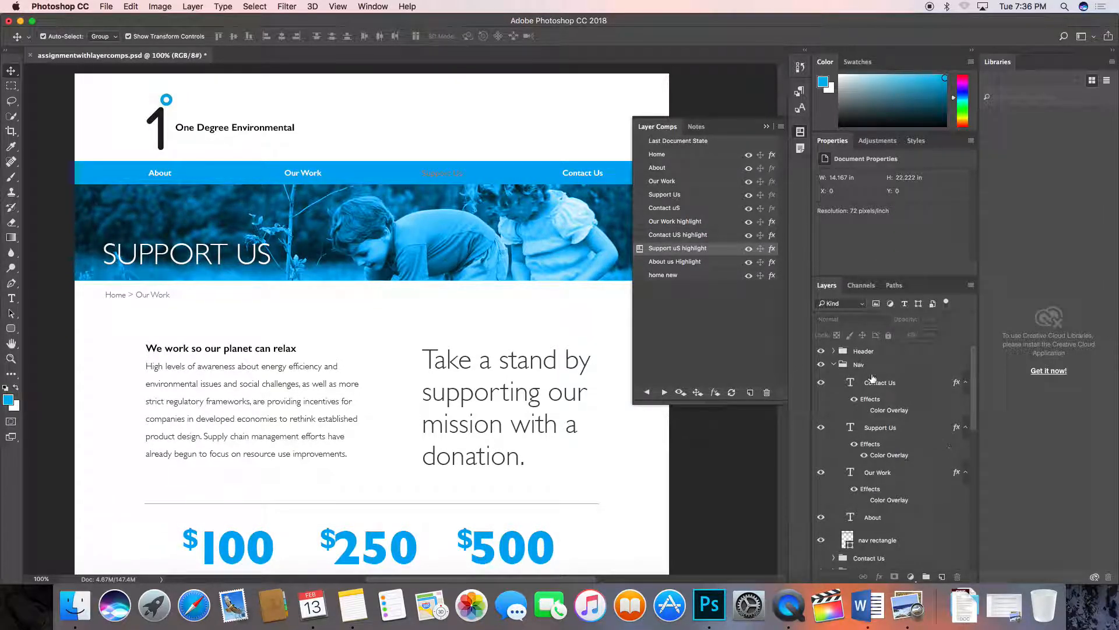
pyautogui.click(834, 365)
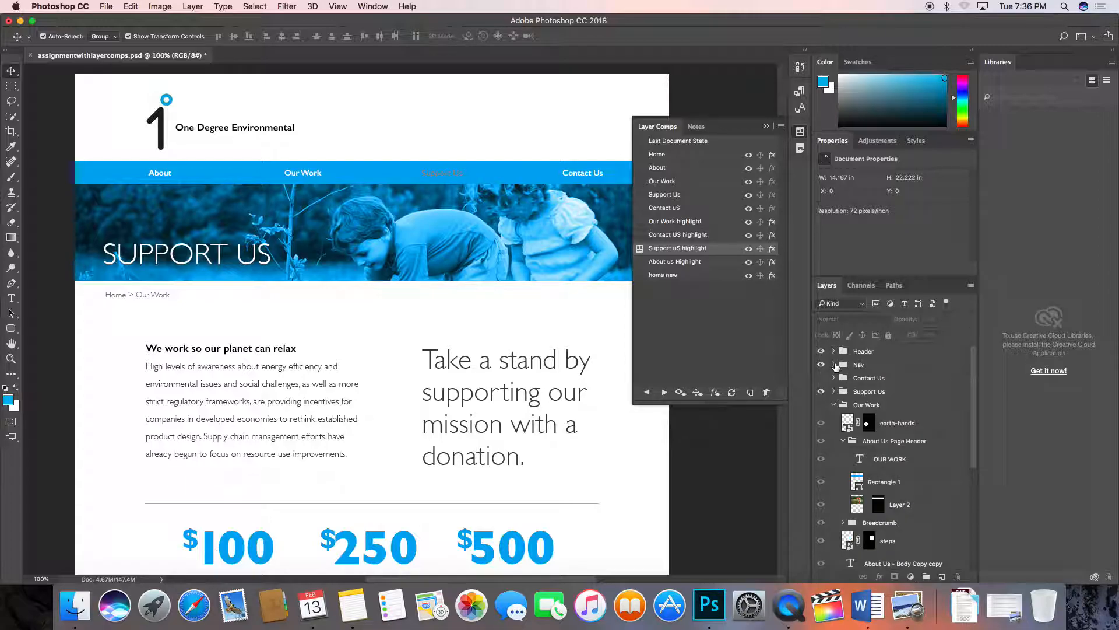
pyautogui.click(834, 365)
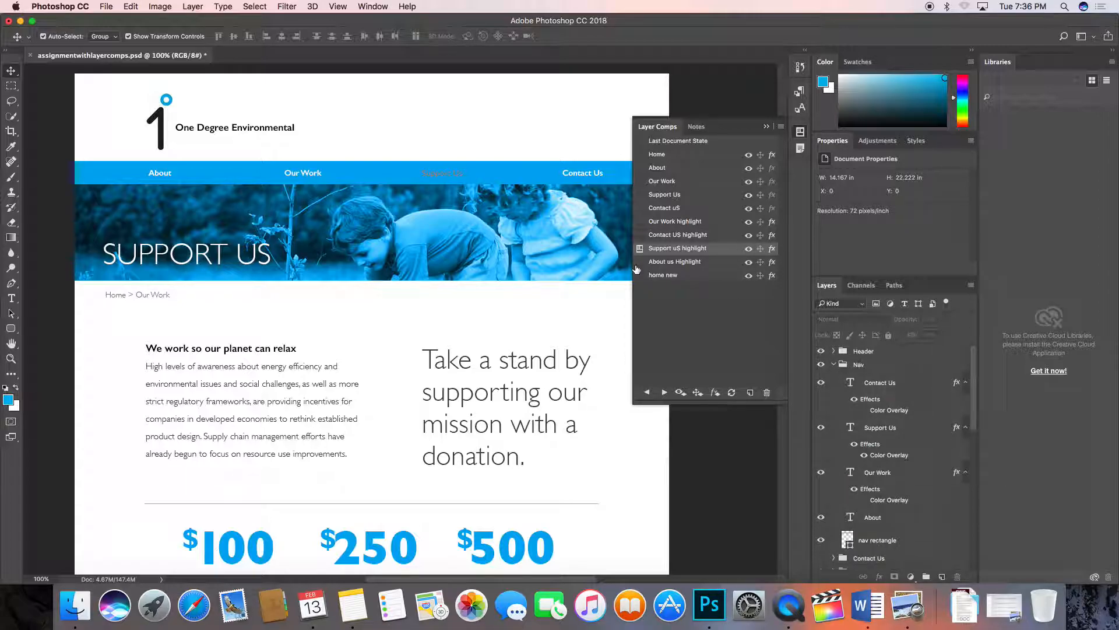
# - Apply the Contact US highlight layer comp and quick-export the page as a PNG named contact.png into the siteroot folder
pyautogui.click(640, 235)
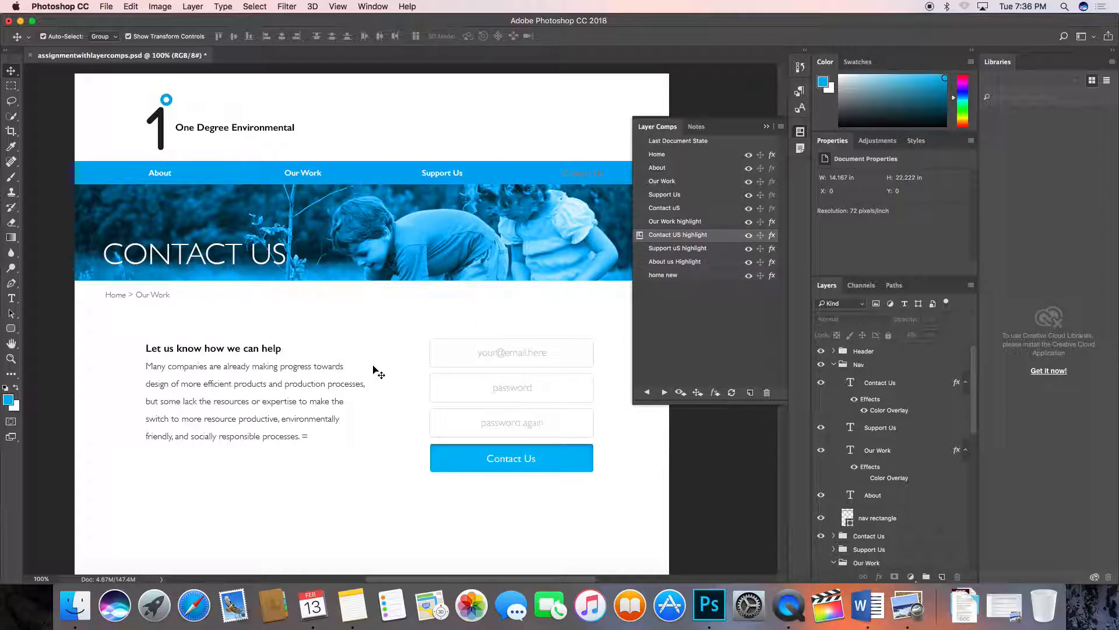
pyautogui.click(106, 7)
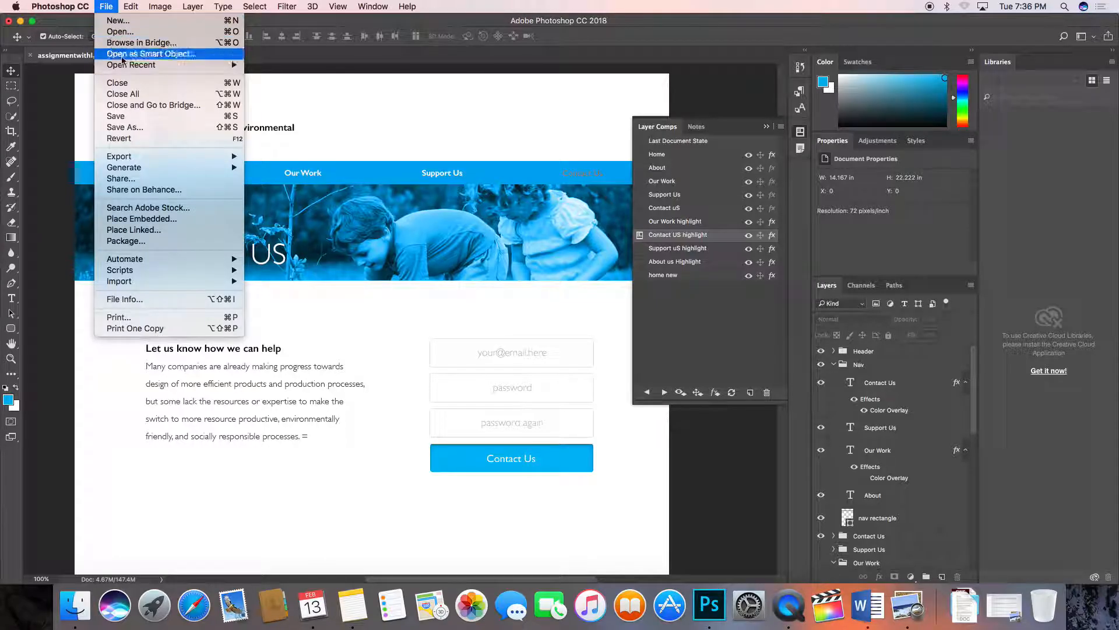
pyautogui.moveTo(160, 157)
pyautogui.click(279, 157)
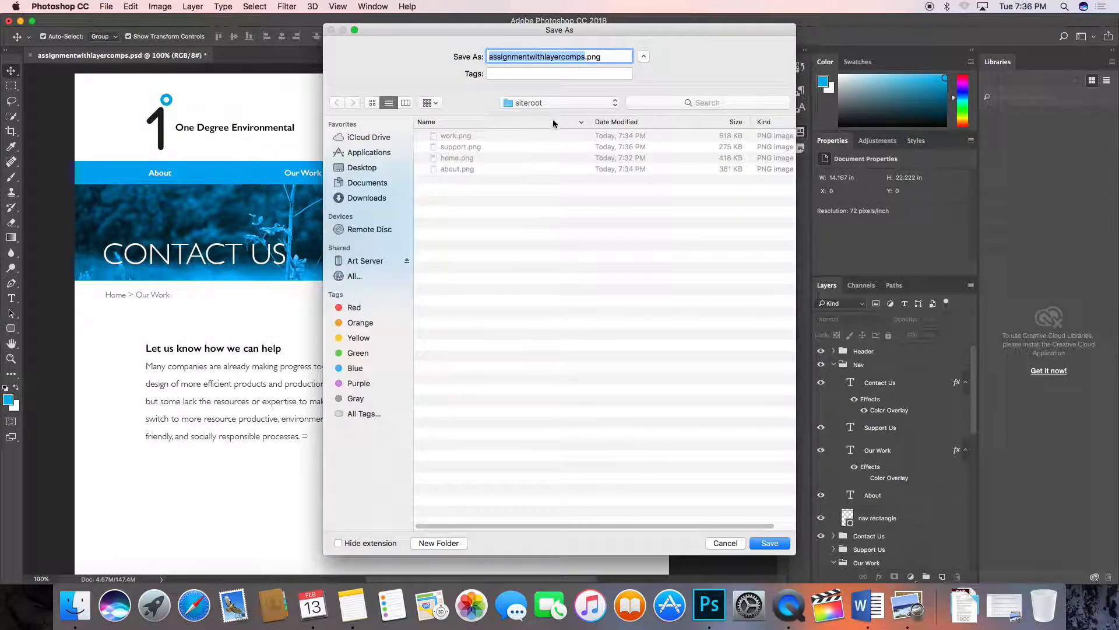
pyautogui.moveTo(537, 41); pyautogui.dragTo(523, 69)
pyautogui.write('contact')
pyautogui.press('Return')
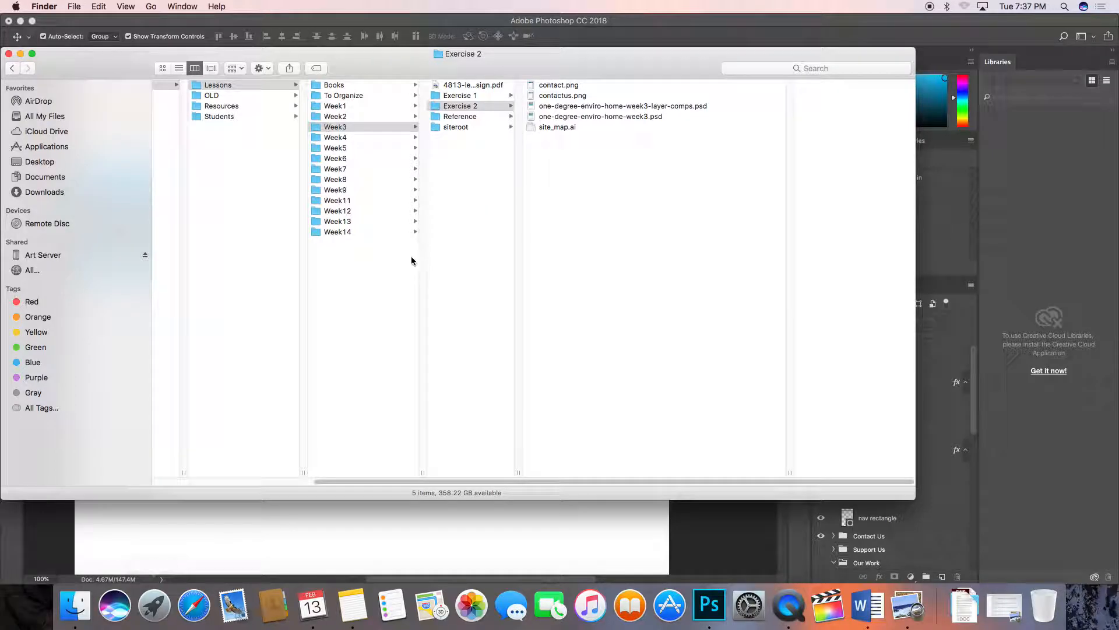
# - In Finder, browse the professor's Week 3 folder under Students and view the contents of prototype-site
pyautogui.hscroll(-2, 314, 122)
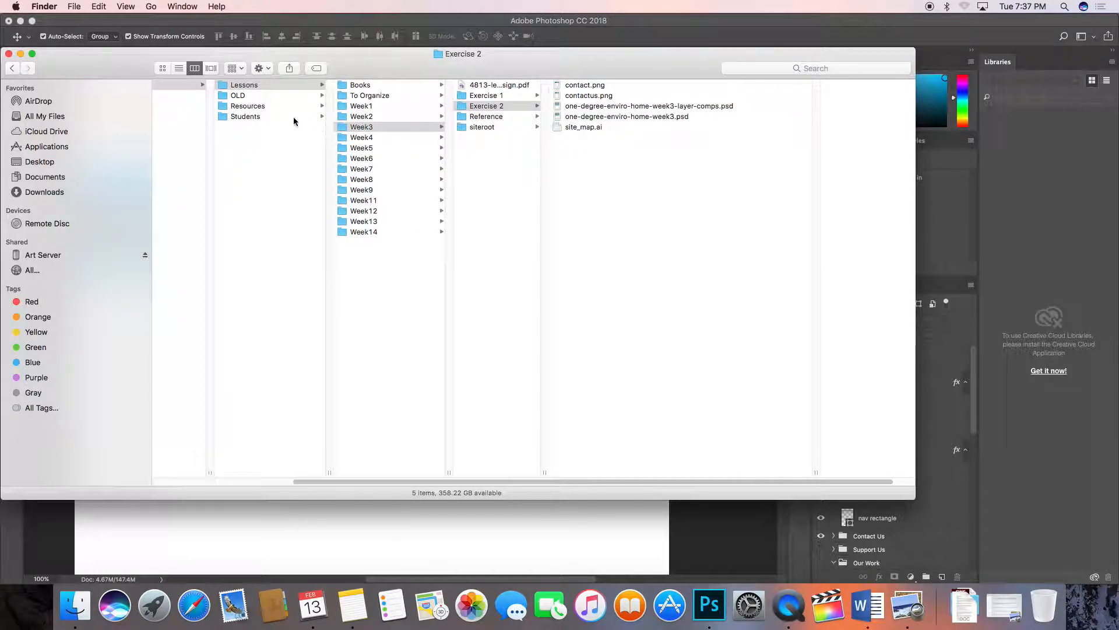
pyautogui.click(297, 116)
pyautogui.click(380, 158)
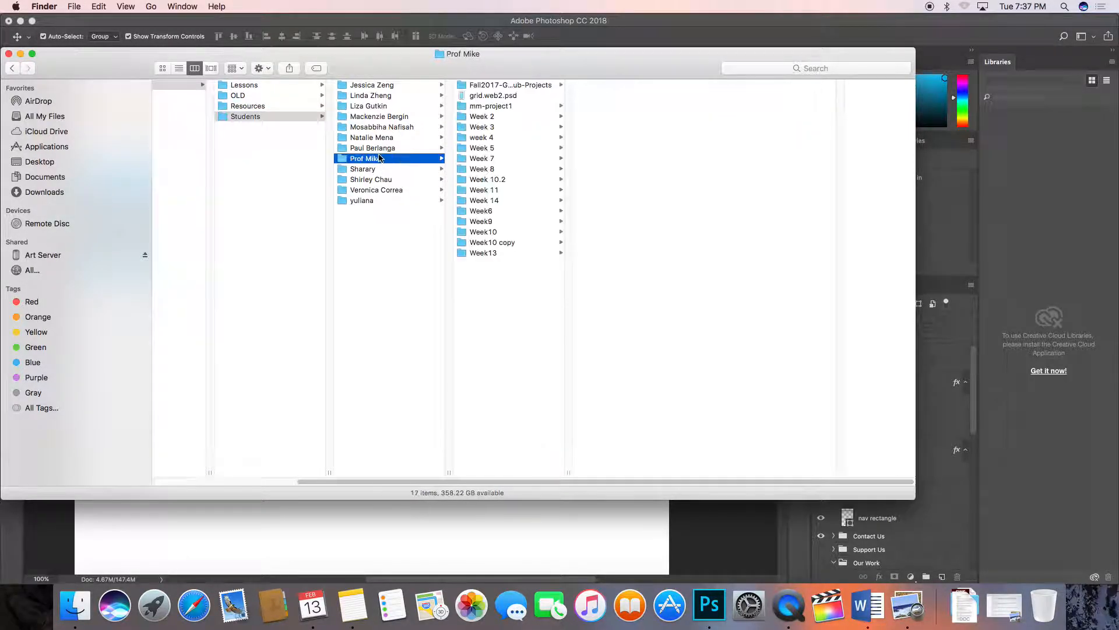
pyautogui.click(494, 128)
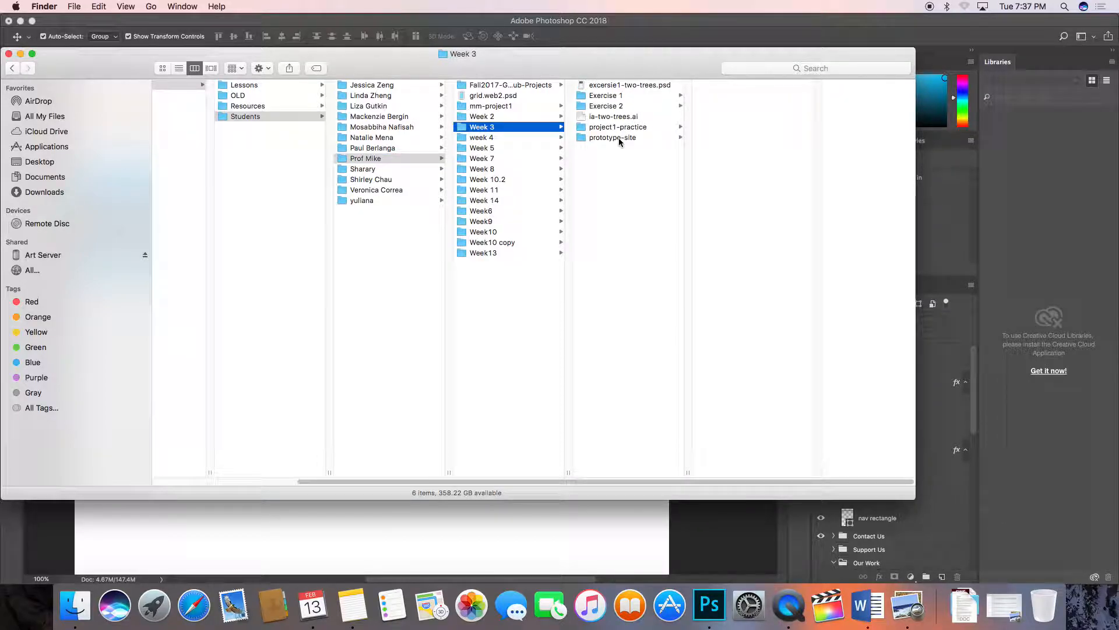
pyautogui.click(619, 139)
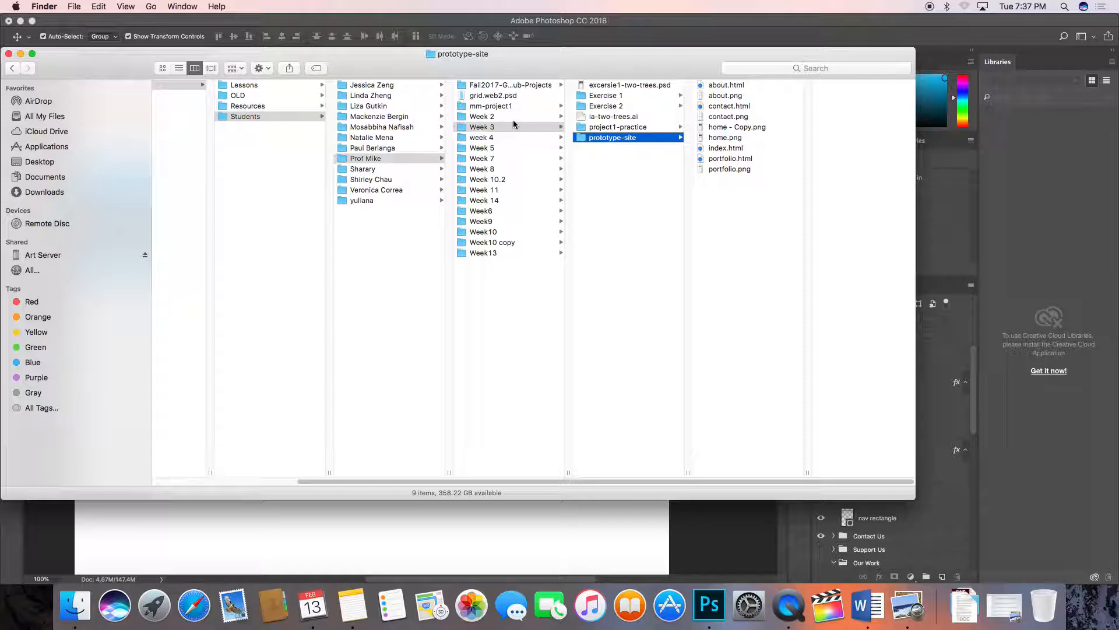
# - Switch to Photoshop, open Save As for the layer comps document and check the parent folders of the save location
pyautogui.press('super+Tab')
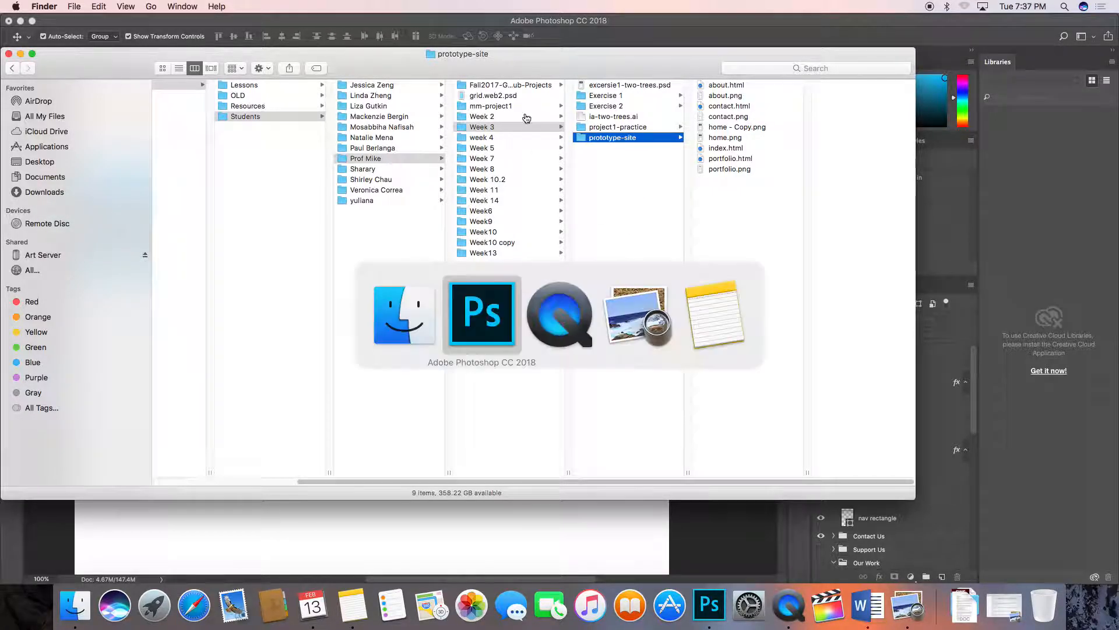
pyautogui.press('super+shift+s')
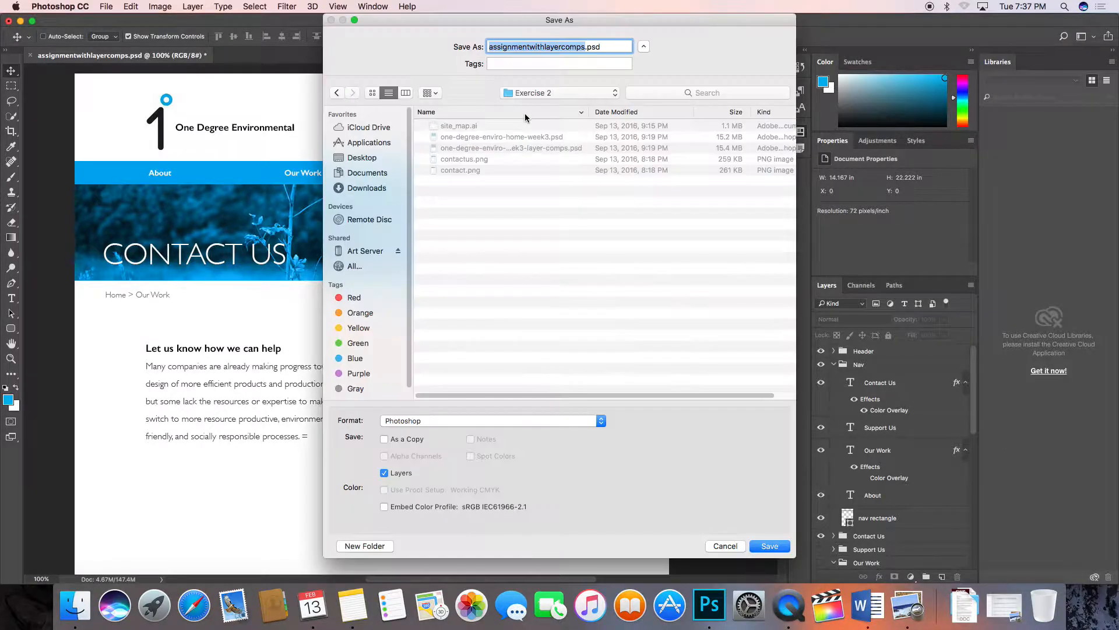
pyautogui.click(523, 94)
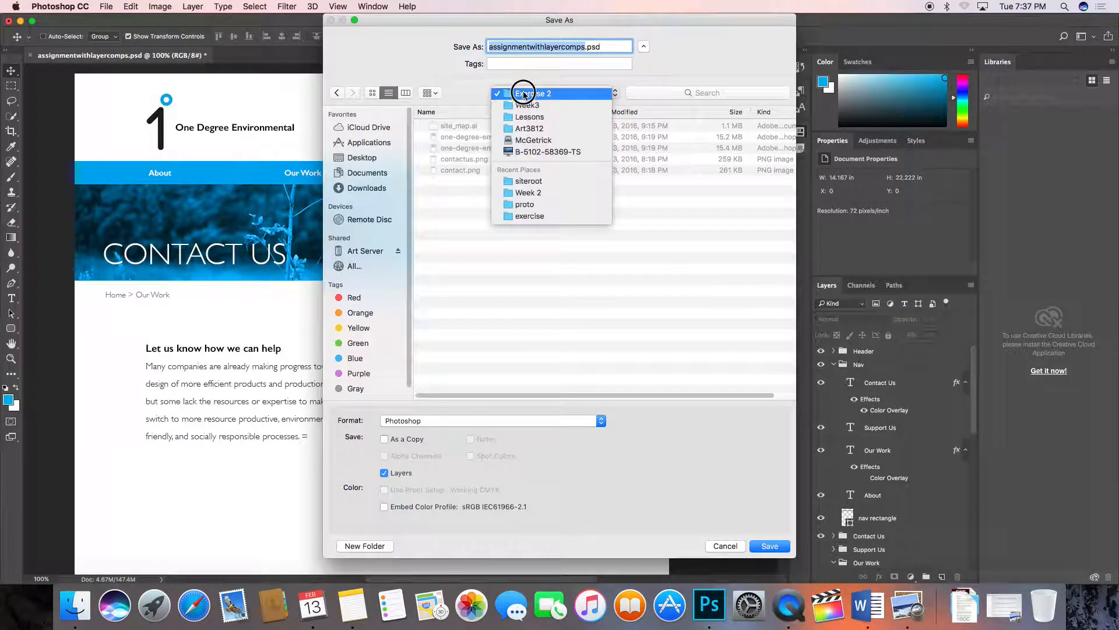
pyautogui.click(475, 89)
# - Check the contents of Exercise 2 in the professor's Week 3 folder in Finder and return to Photoshop
pyautogui.press('super+Tab')
pyautogui.click(584, 106)
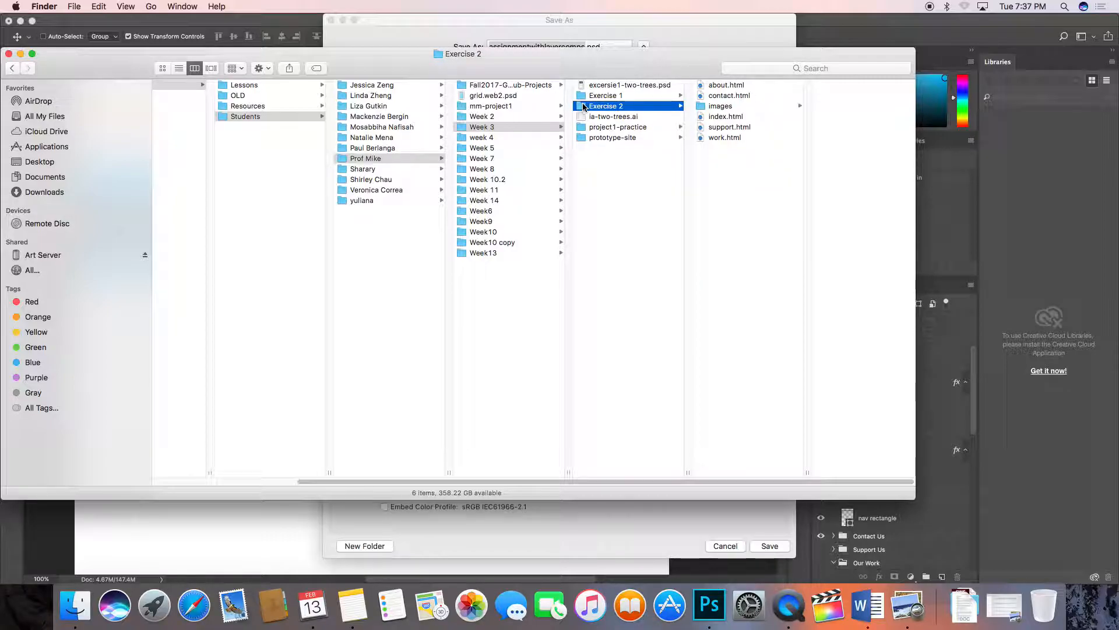
pyautogui.press('super+Tab')
pyautogui.press('super+Tab')
pyautogui.press('super+Tab')
# - Switch to Photoshop, change the Save As location to the Week3 folder, check its parent folders and return to Finder
pyautogui.click(564, 93)
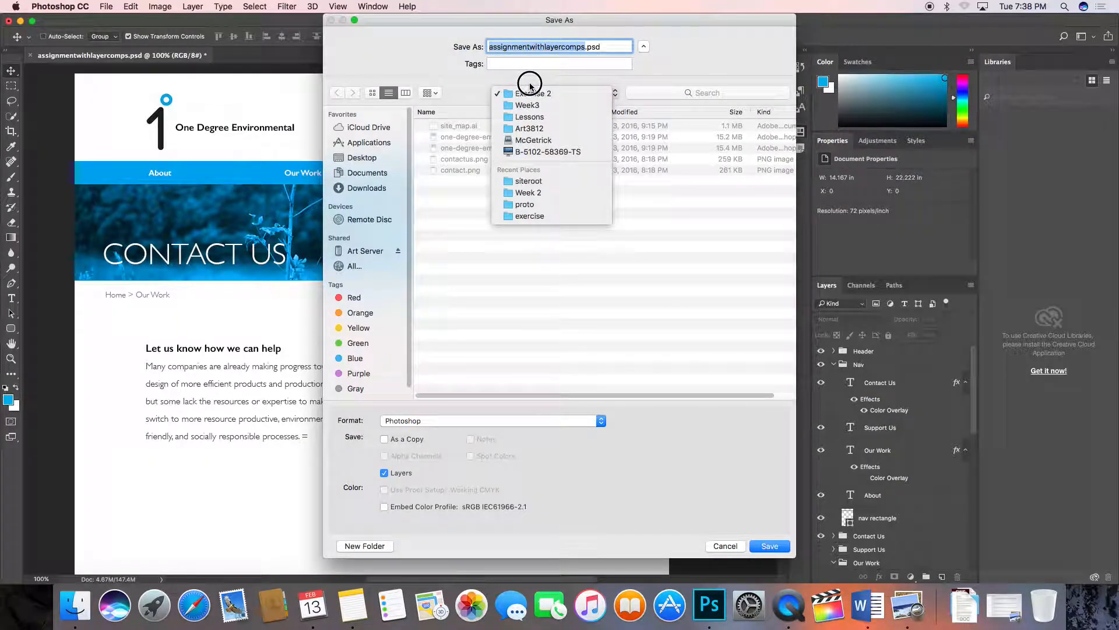
pyautogui.click(530, 105)
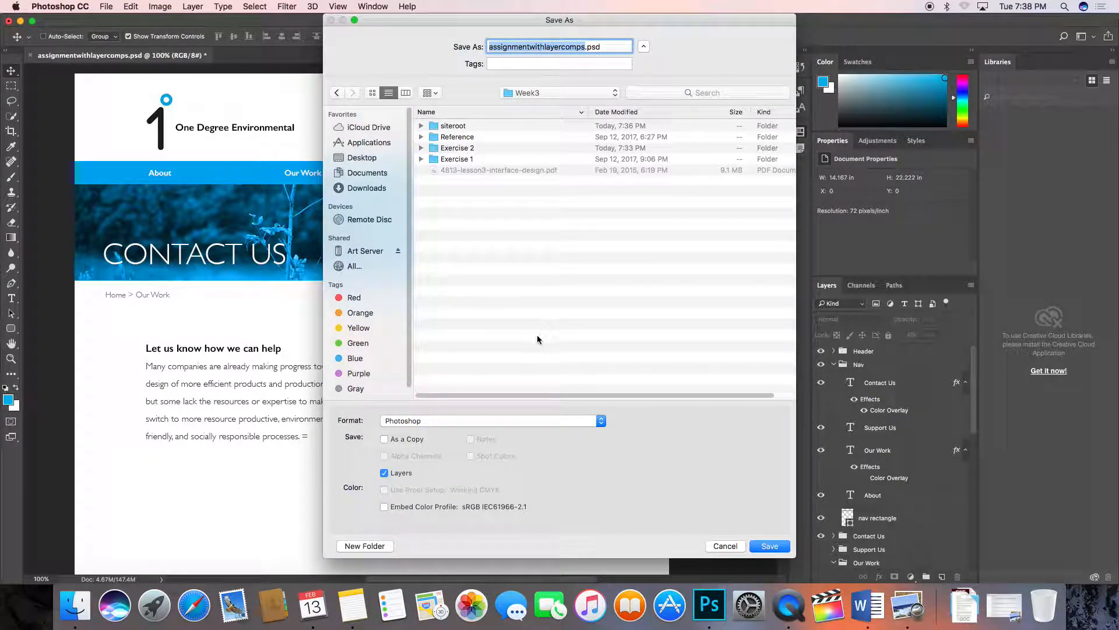
pyautogui.moveTo(520, 94); pyautogui.dragTo(449, 90)
pyautogui.click(513, 98)
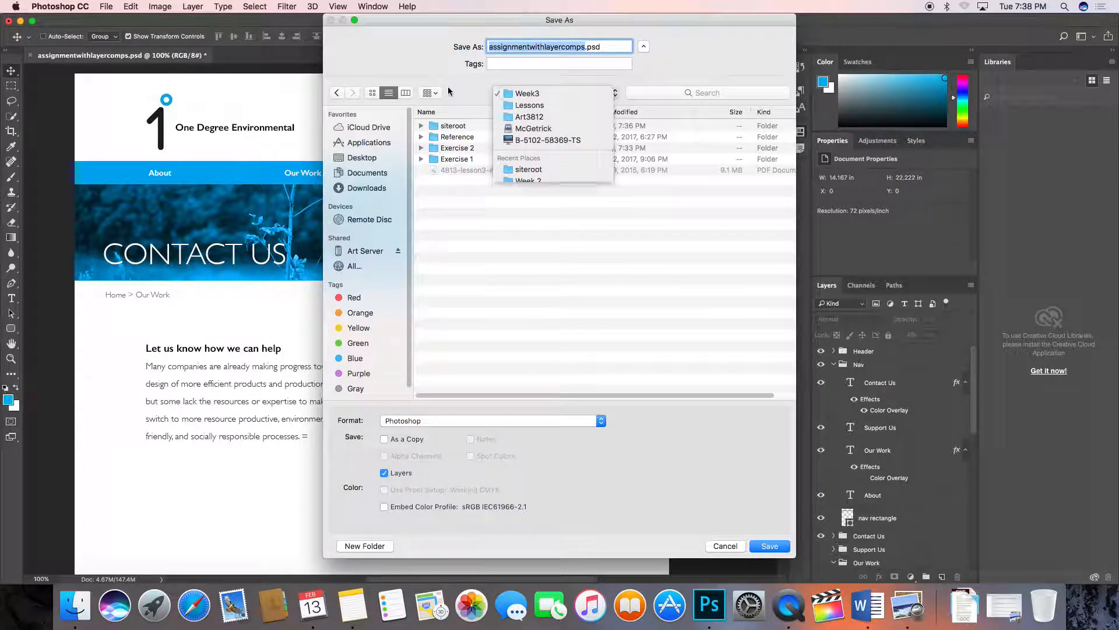
pyautogui.press('super+Tab')
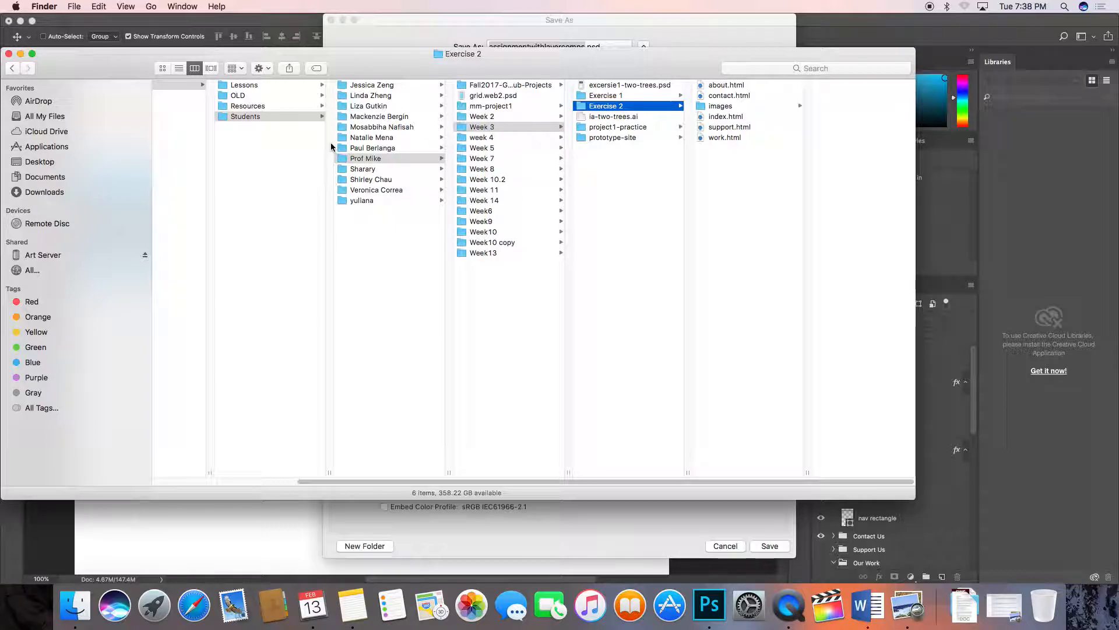
# - Open a second Finder window and browse Art Server to the instructor's Art3812 Lessons folder, then into Week3
pyautogui.press('super+n')
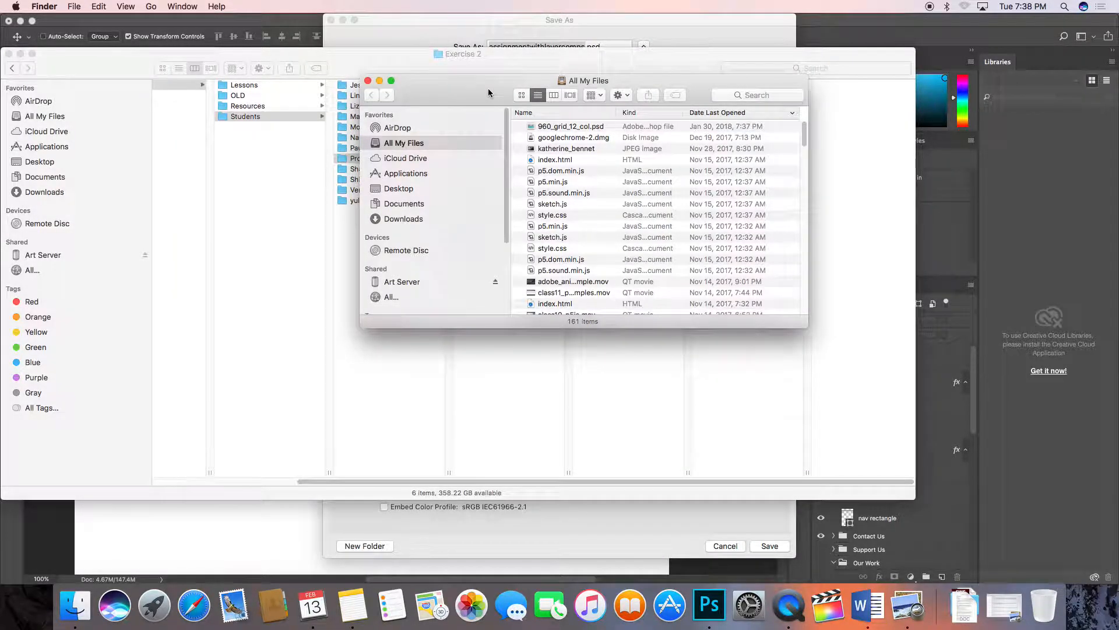
pyautogui.moveTo(490, 93); pyautogui.dragTo(630, 211)
pyautogui.click(583, 415)
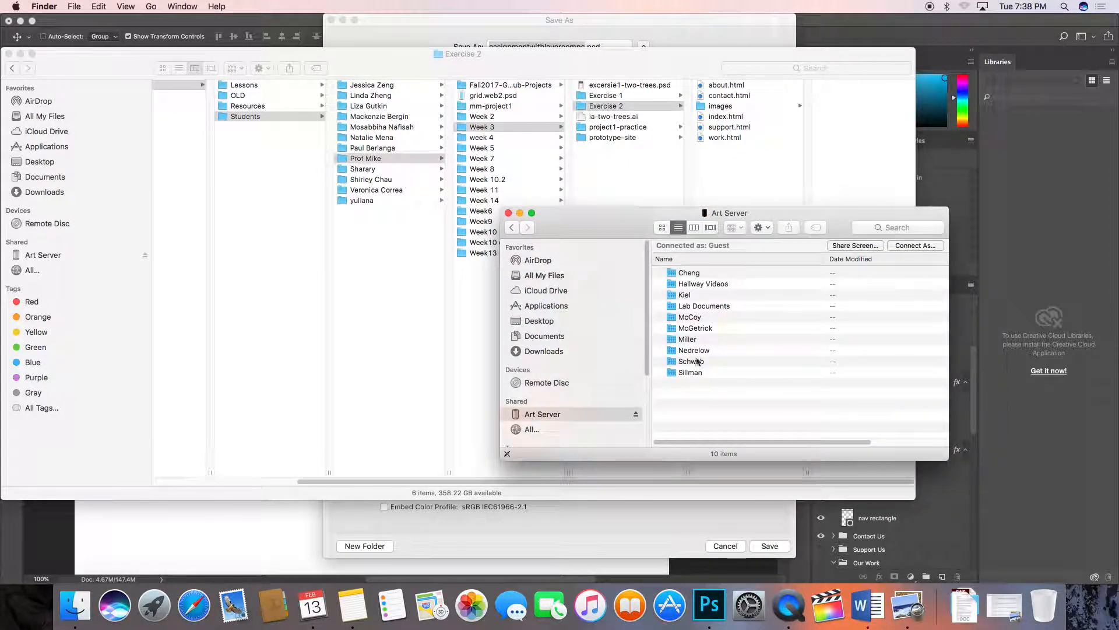
pyautogui.doubleClick(693, 330)
pyautogui.doubleClick(715, 260)
pyautogui.doubleClick(728, 258)
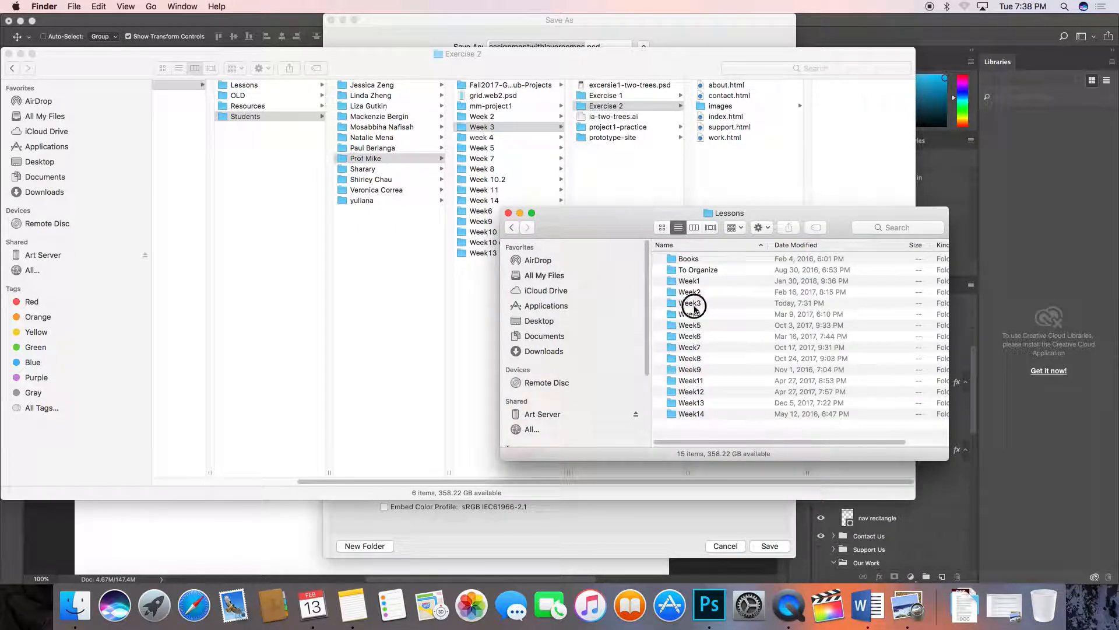
pyautogui.doubleClick(694, 308)
# - Move the siteroot folder from Lessons' Week3 into the professor's Week 3 folder under Students and select it there
pyautogui.moveTo(681, 358); pyautogui.dragTo(607, 174)
pyautogui.moveTo(580, 233); pyautogui.dragTo(805, 331)
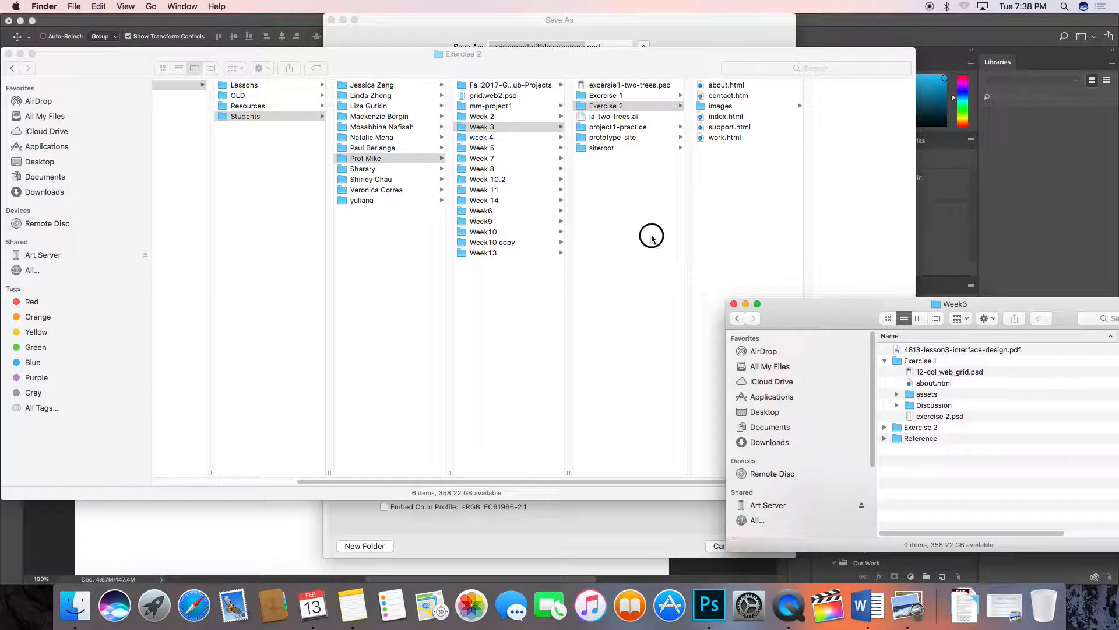
pyautogui.click(618, 148)
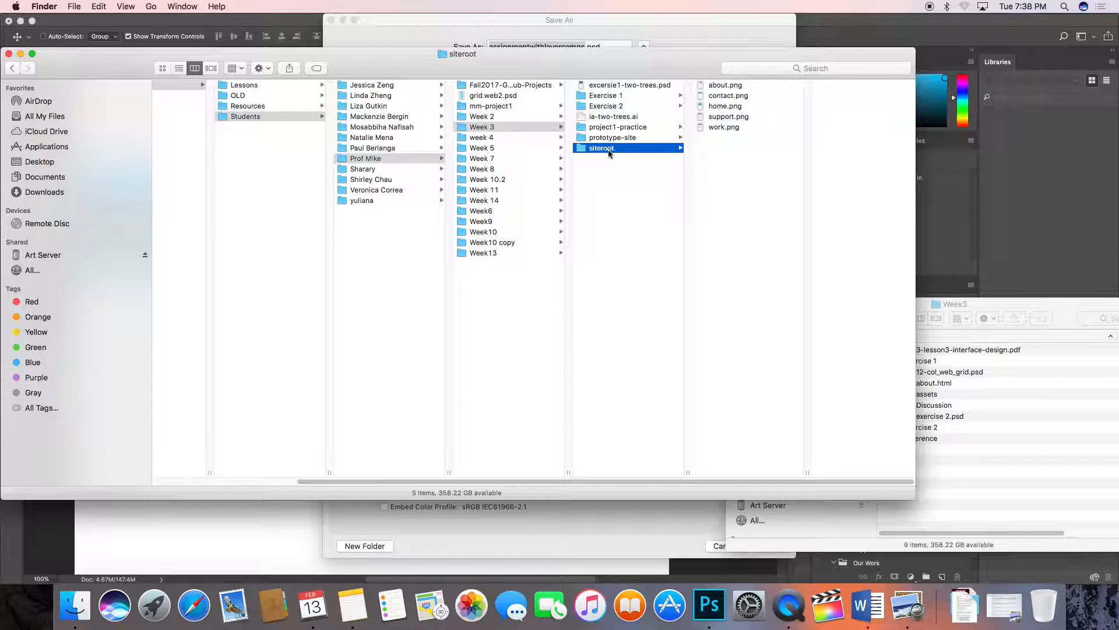
# - Preview the exported PNG pages in the siteroot folder with Quick Look, comparing home, contact, about, support and work
pyautogui.press('Right')
pyautogui.click(708, 144)
pyautogui.click(707, 107)
pyautogui.press('space')
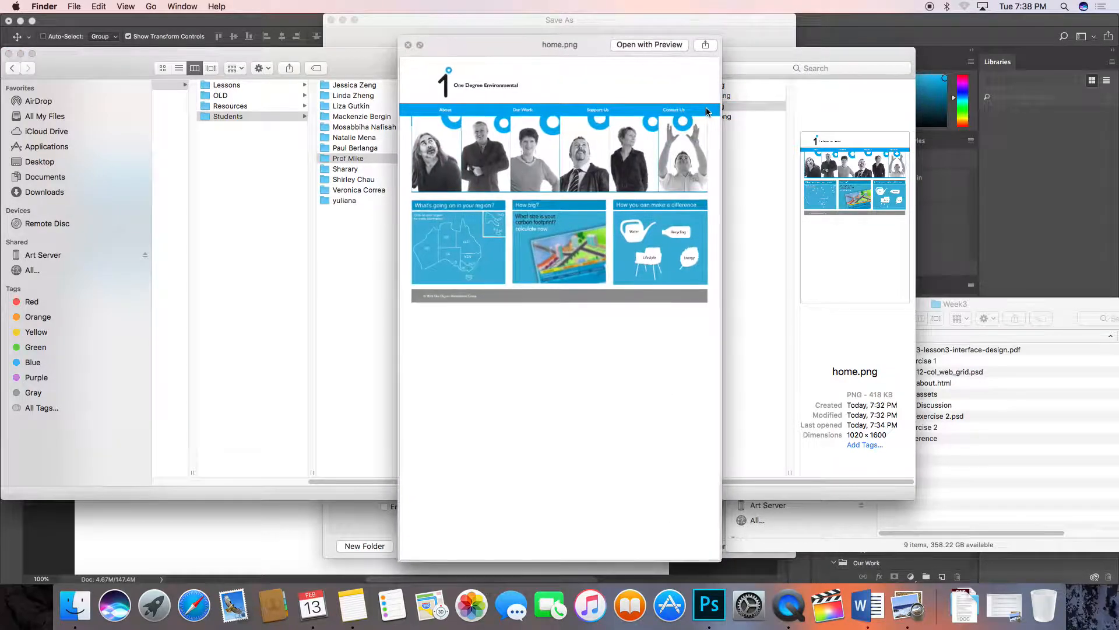
pyautogui.press('Up')
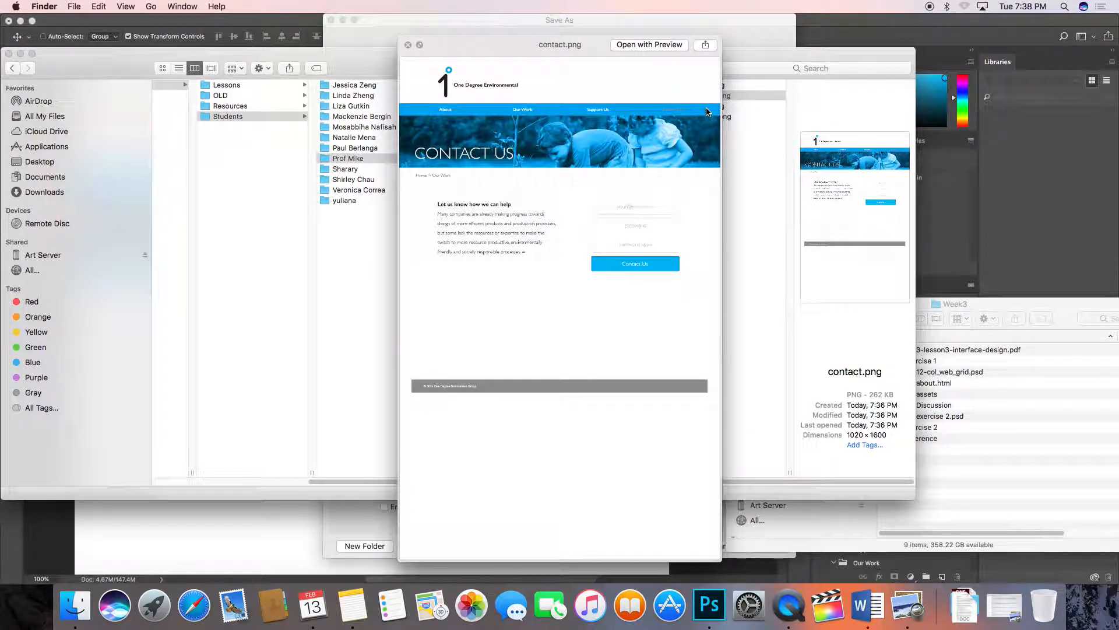
pyautogui.press('Up')
pyautogui.press('Down')
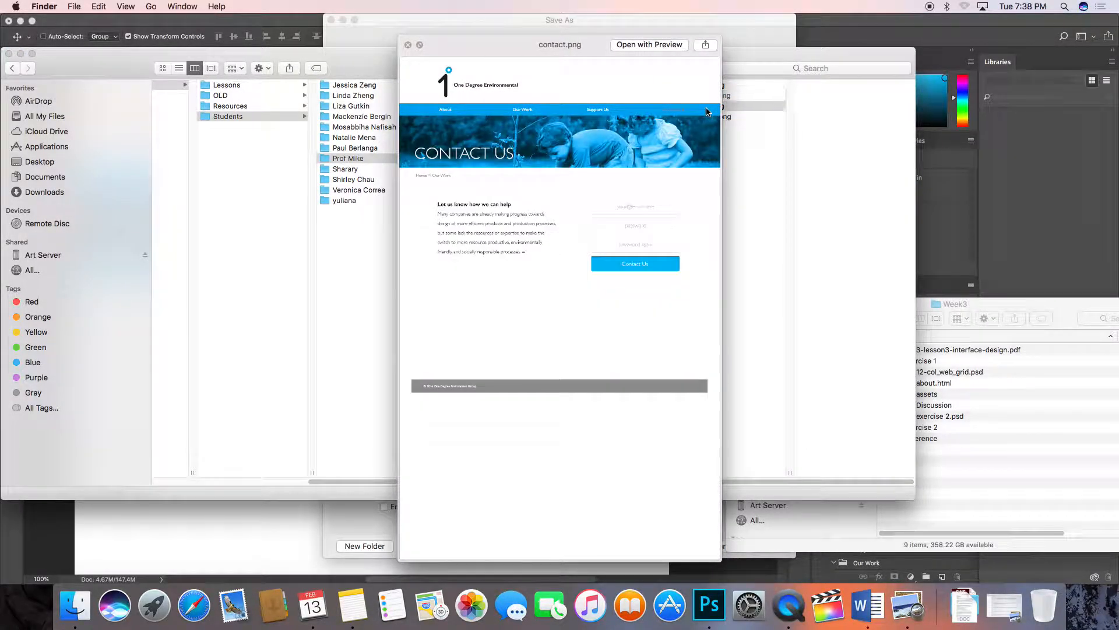
pyautogui.press('Down')
pyautogui.press('Down')
pyautogui.press('Down')
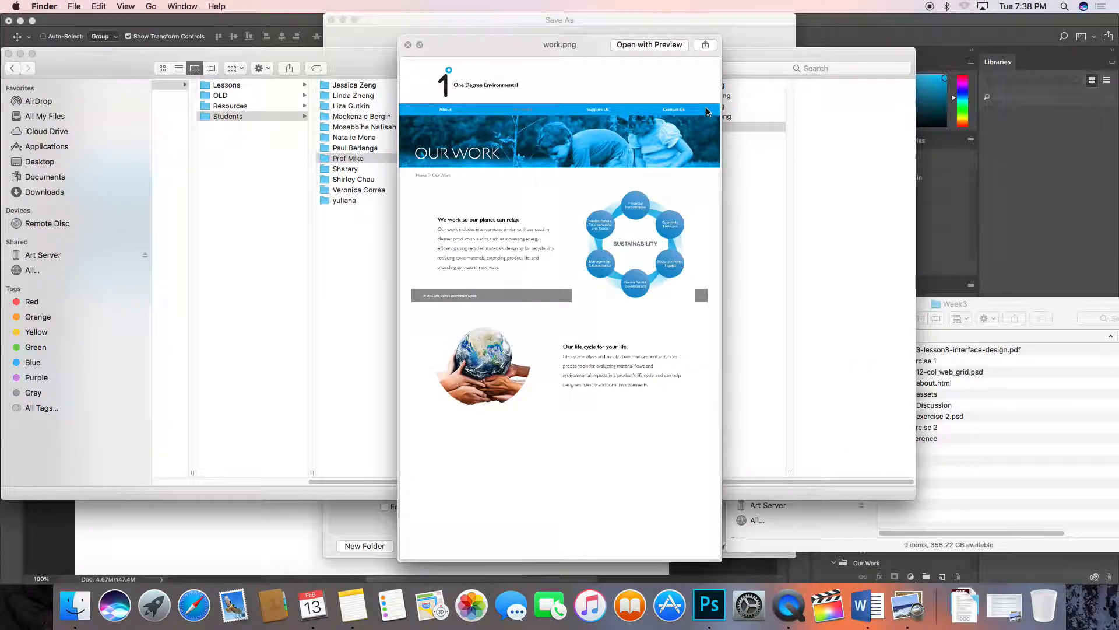
pyautogui.press('Up')
pyautogui.press('Up')
pyautogui.press('Up')
pyautogui.press('Up')
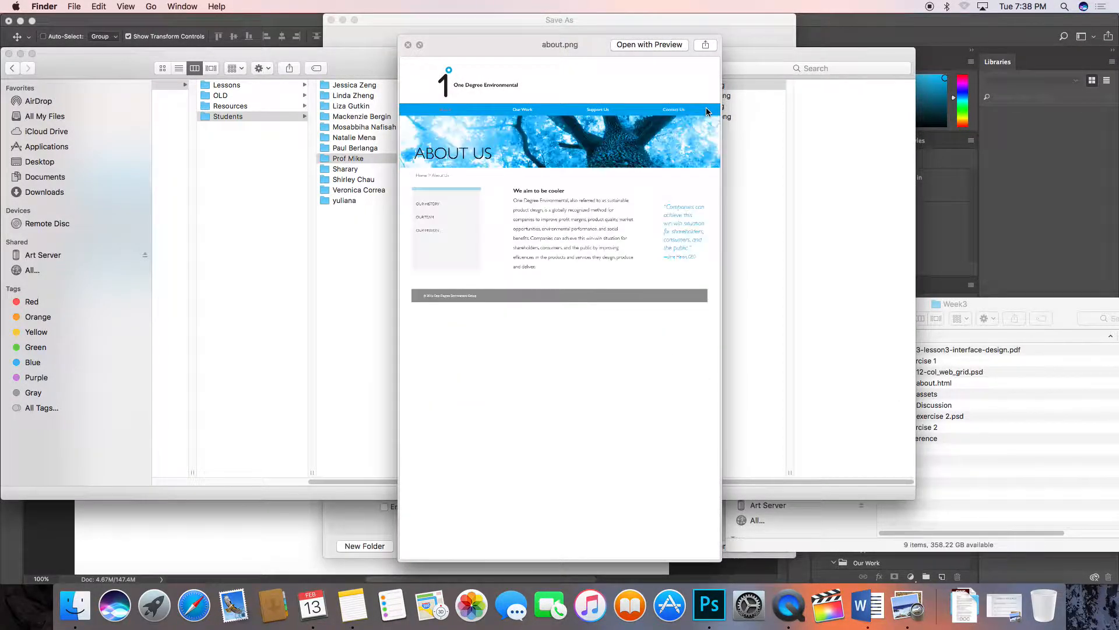
pyautogui.press('Down')
pyautogui.press('Down')
pyautogui.press('Down')
pyautogui.press('Down')
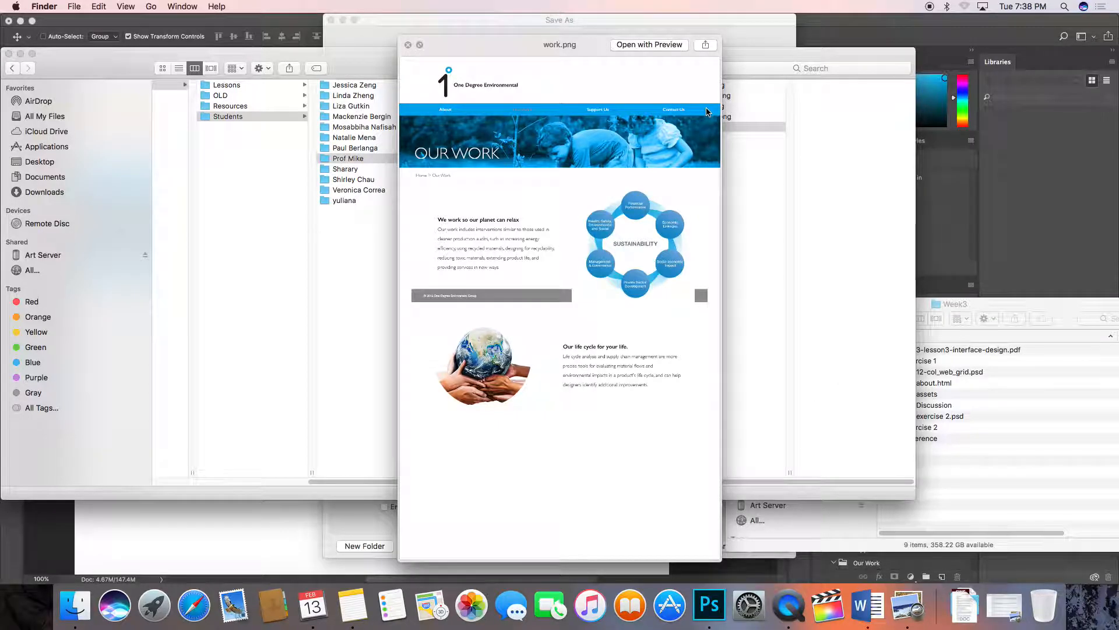
pyautogui.press('Up')
pyautogui.press('Up')
pyautogui.press('Up')
pyautogui.press('Up')
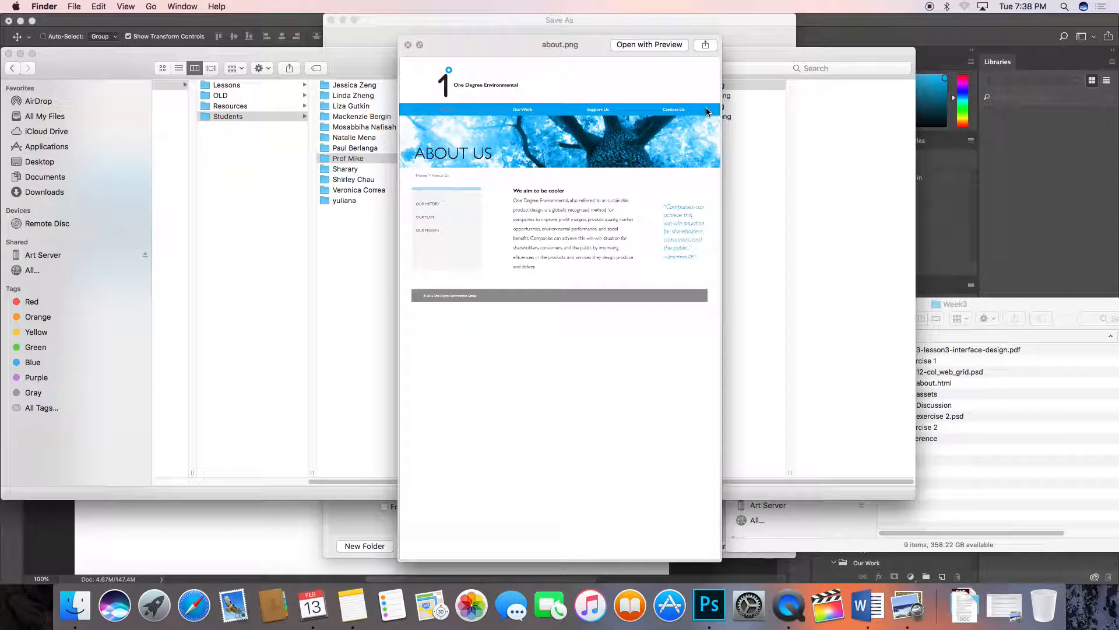
pyautogui.press('space')
pyautogui.click(733, 216)
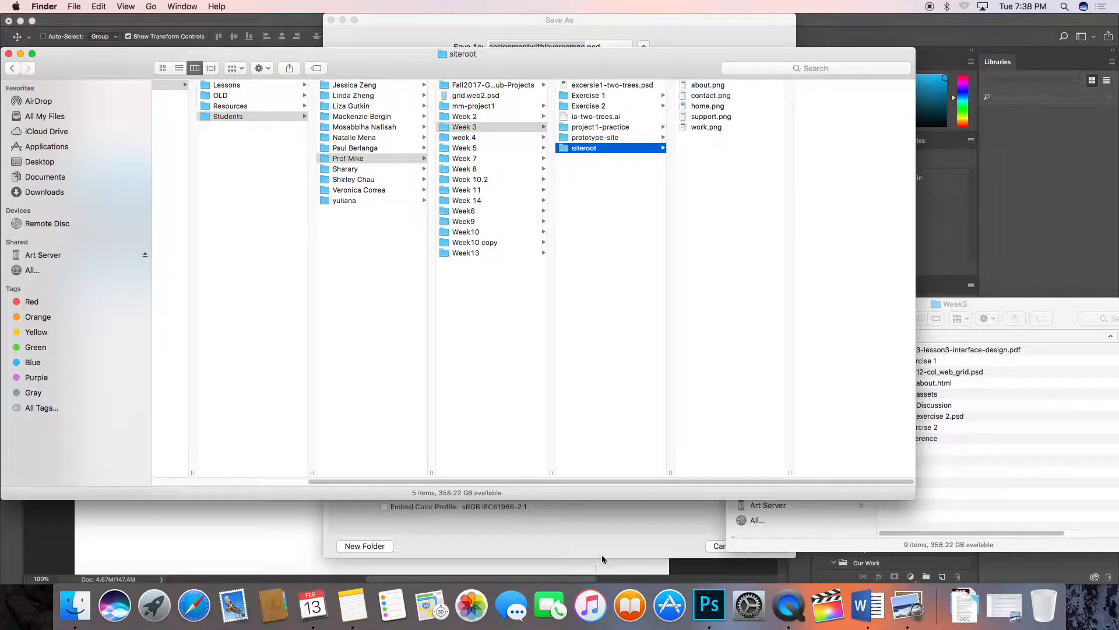
# - Launch Adobe Dreamweaver CC 2018 from the Applications folder and move its Dock icon to just before Word
pyautogui.press('super+n')
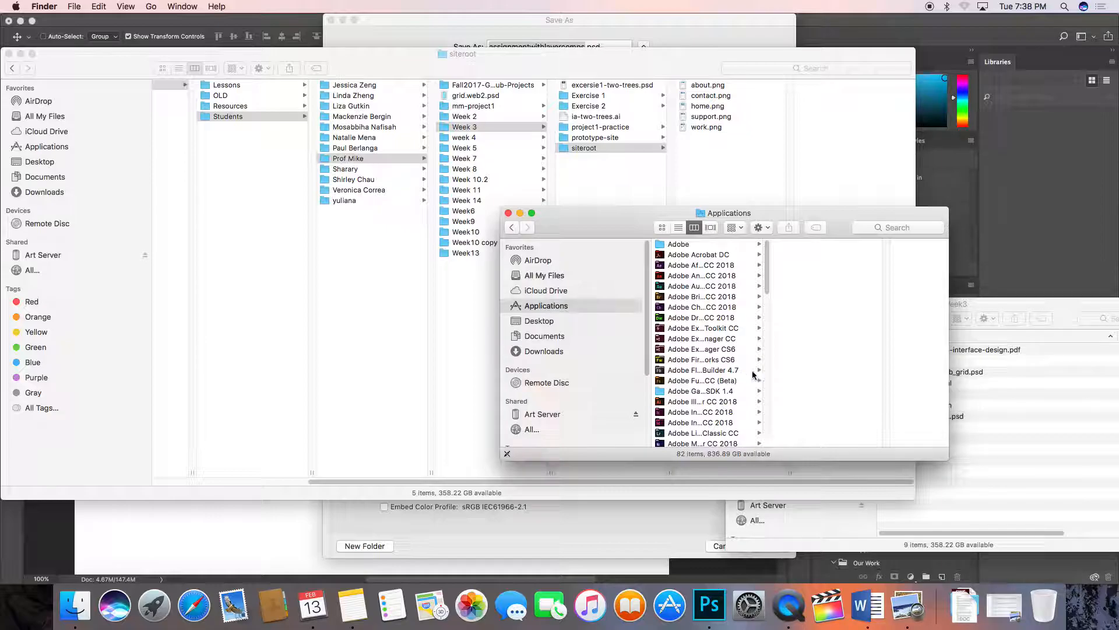
pyautogui.doubleClick(768, 446)
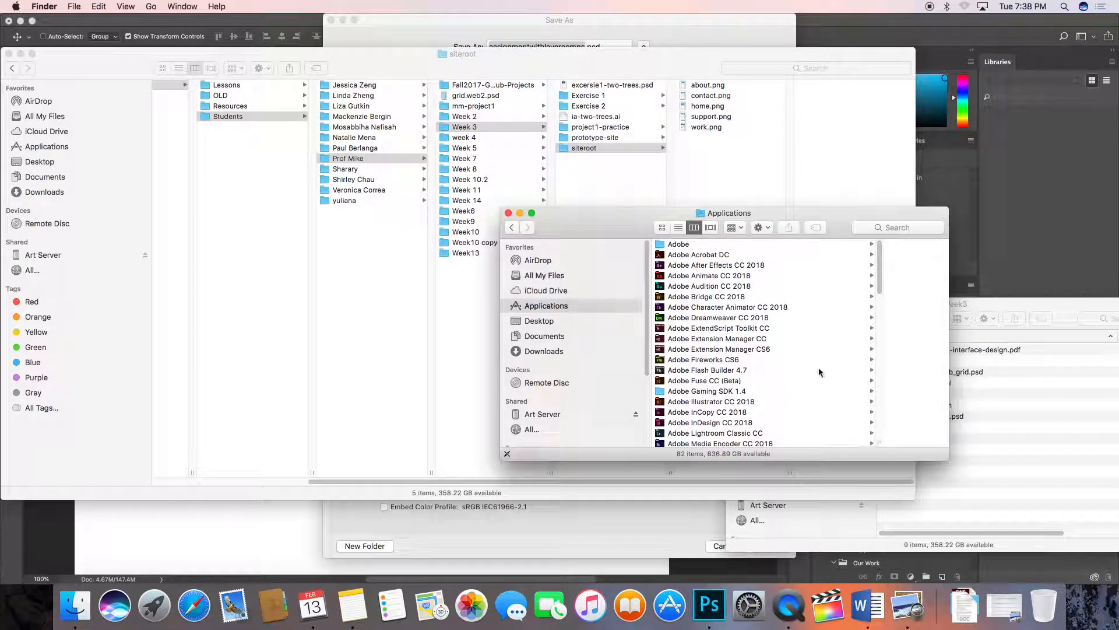
pyautogui.click(754, 318)
pyautogui.doubleClick(795, 244)
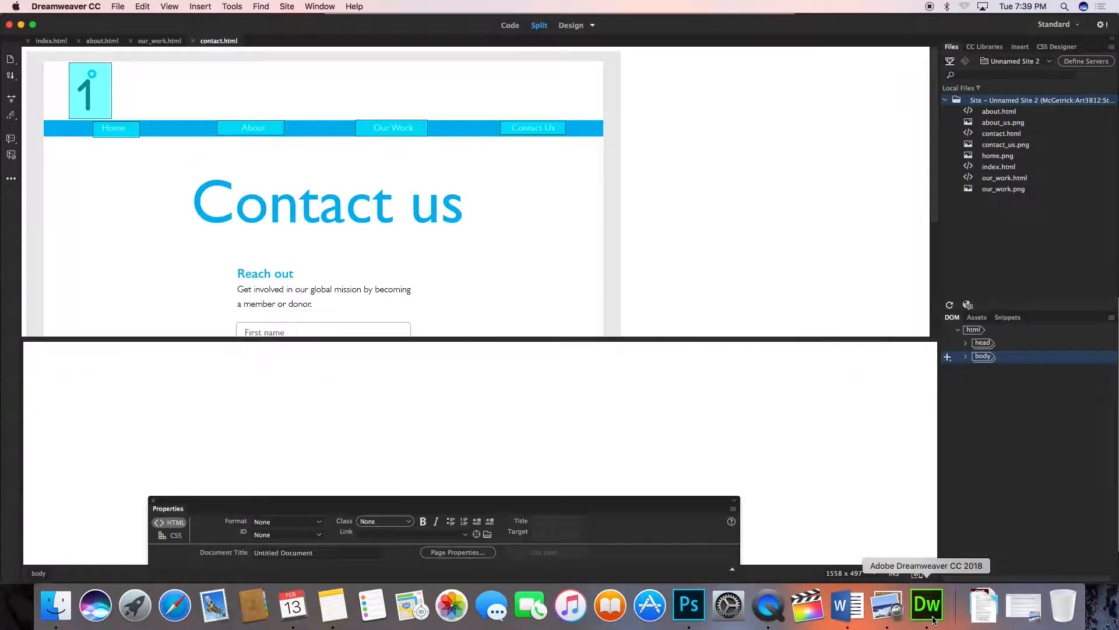
pyautogui.moveTo(929, 610); pyautogui.dragTo(848, 609)
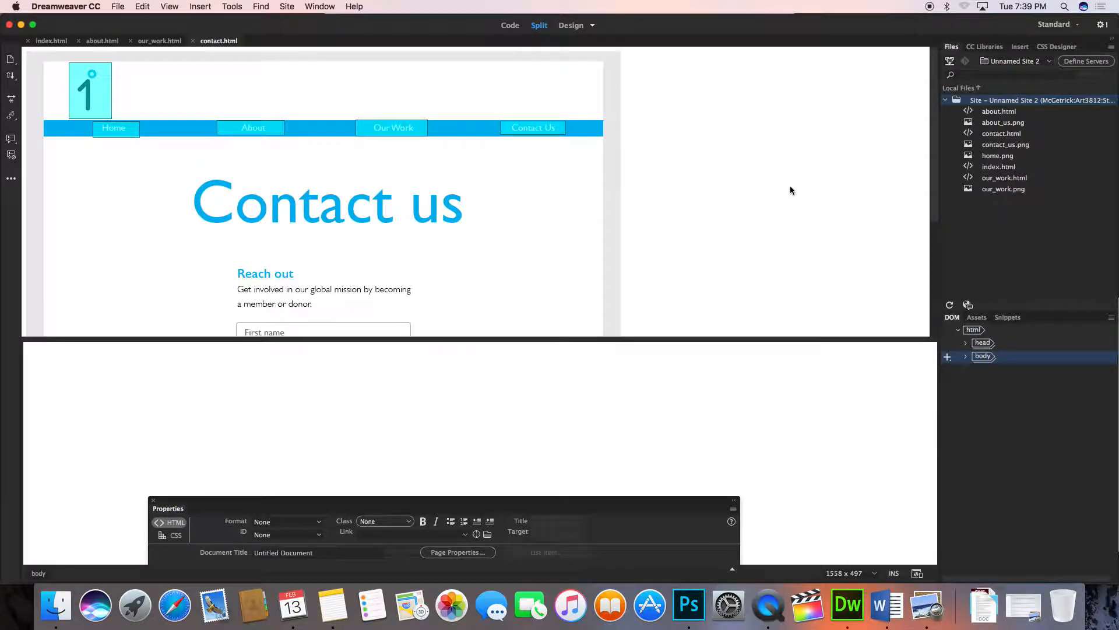
# - Close the open contact.html, our_work.html, about.html and index.html pages in Dreamweaver
pyautogui.click(191, 42)
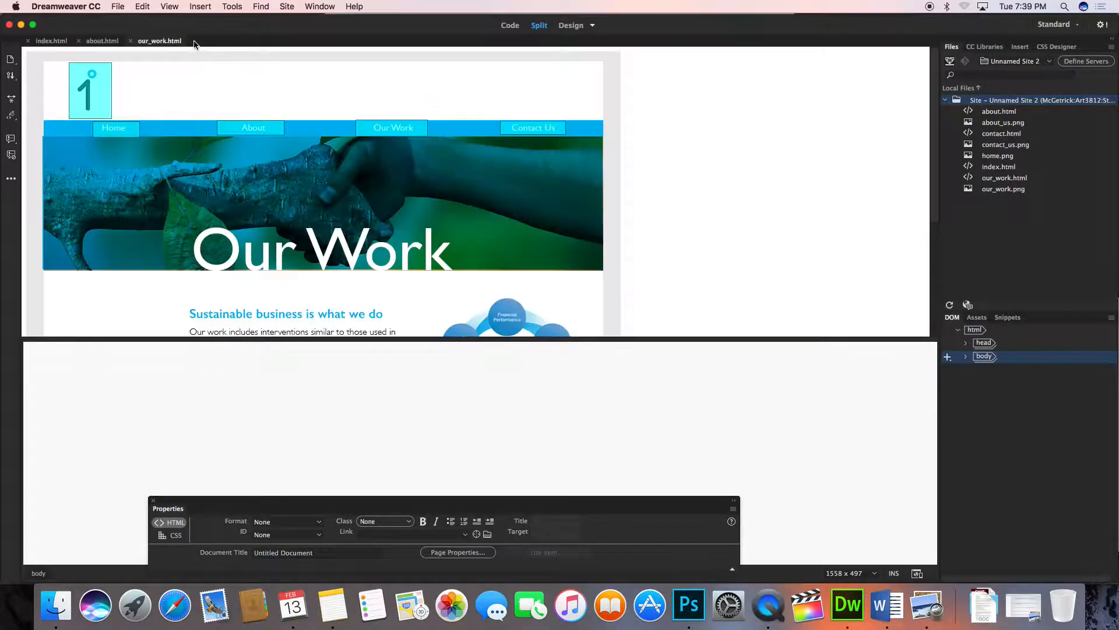
pyautogui.click(131, 41)
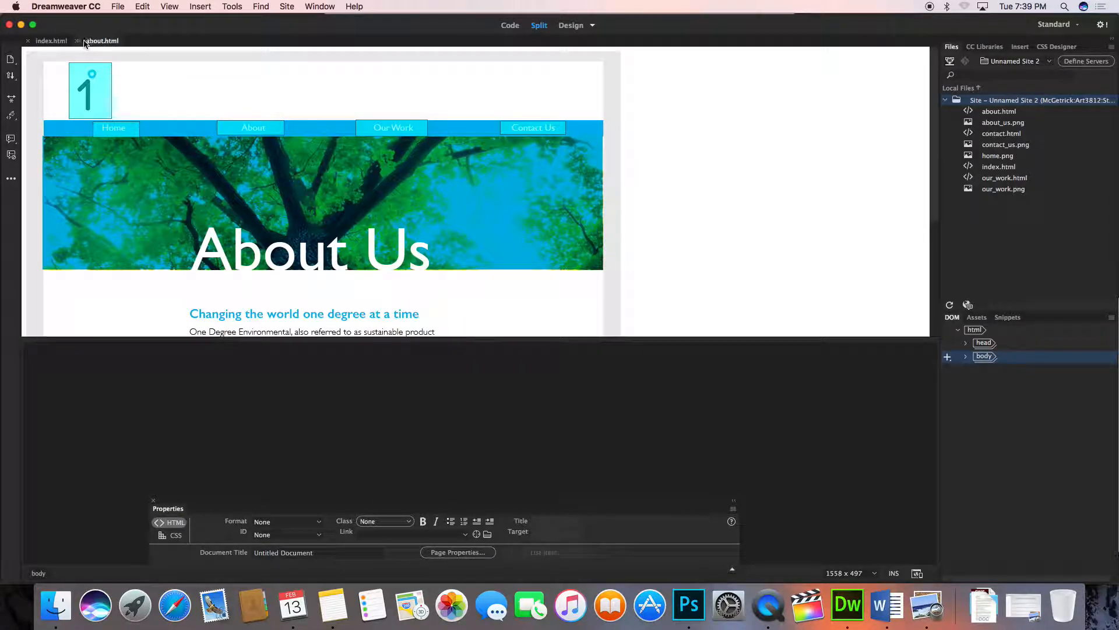
pyautogui.click(77, 41)
pyautogui.click(28, 40)
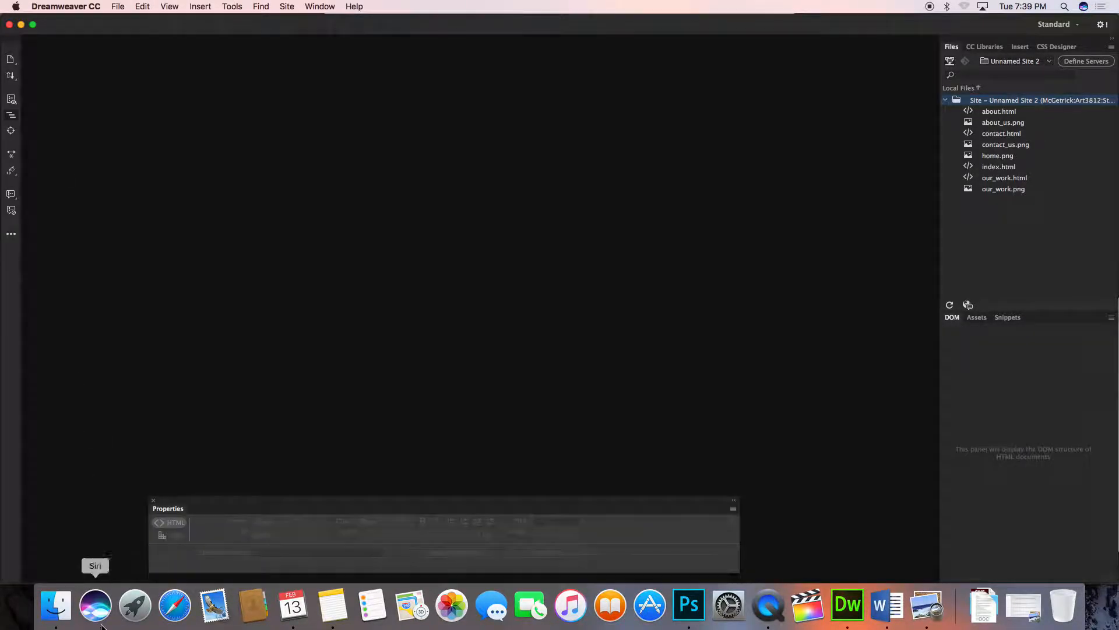
# - Switch to Finder and close the window showing the Dreamweaver application folder
pyautogui.click(56, 606)
pyautogui.moveTo(617, 220); pyautogui.dragTo(479, 262)
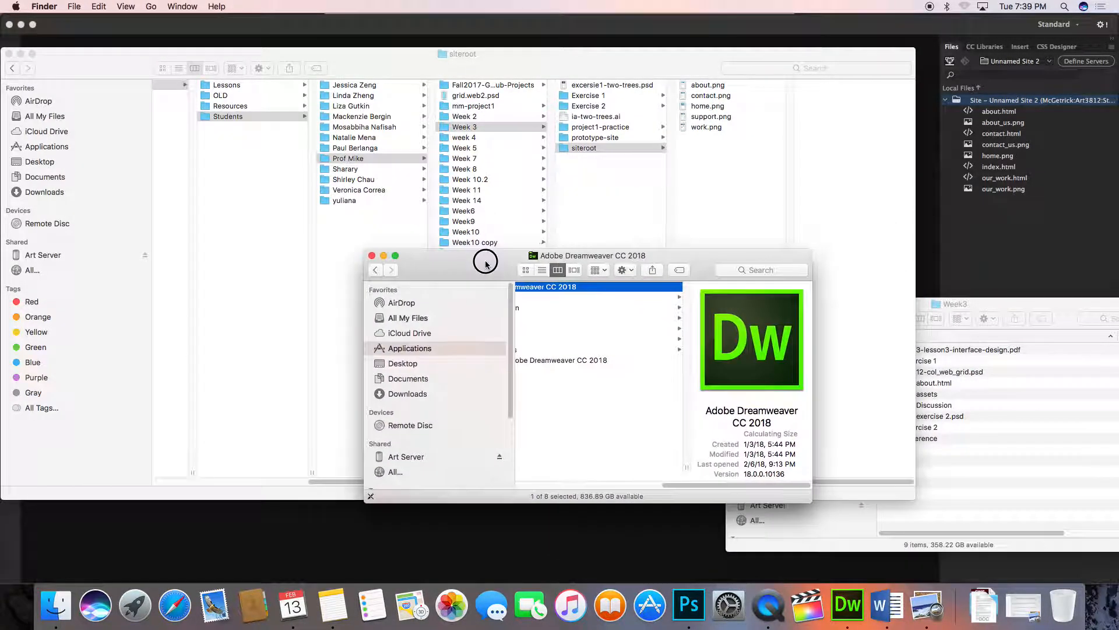
pyautogui.press('super+w')
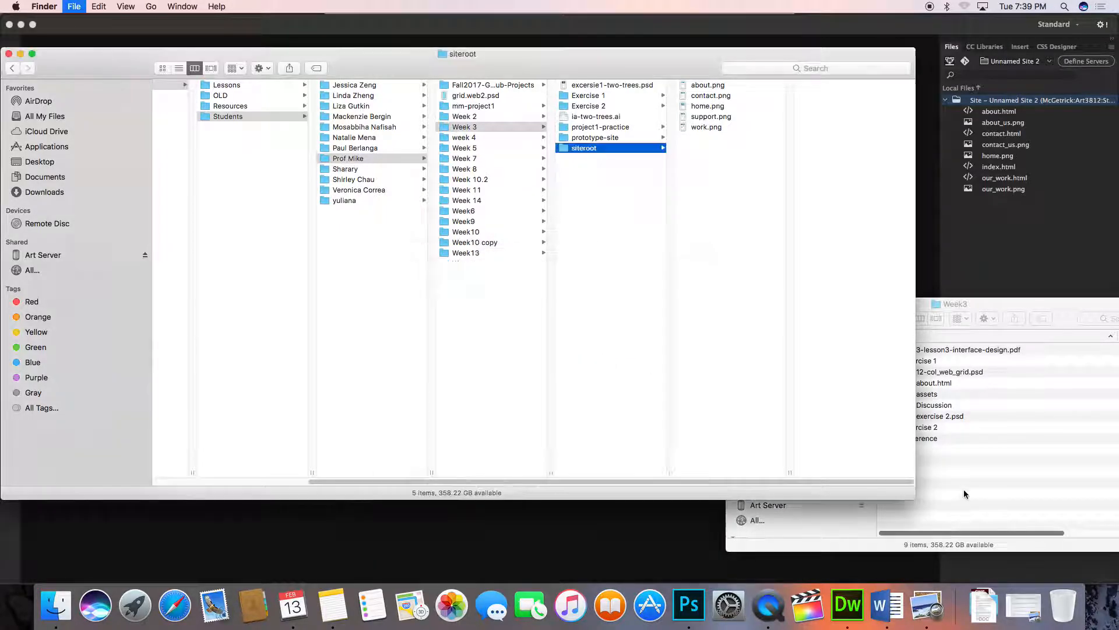
# - Check the path of the Lessons Week3 folder and copy siteroot from the professor's Week 3 folder back into it
pyautogui.moveTo(971, 304); pyautogui.dragTo(913, 303)
pyautogui.rightClick(898, 303)
pyautogui.click(552, 125)
pyautogui.moveTo(582, 148); pyautogui.dragTo(886, 474)
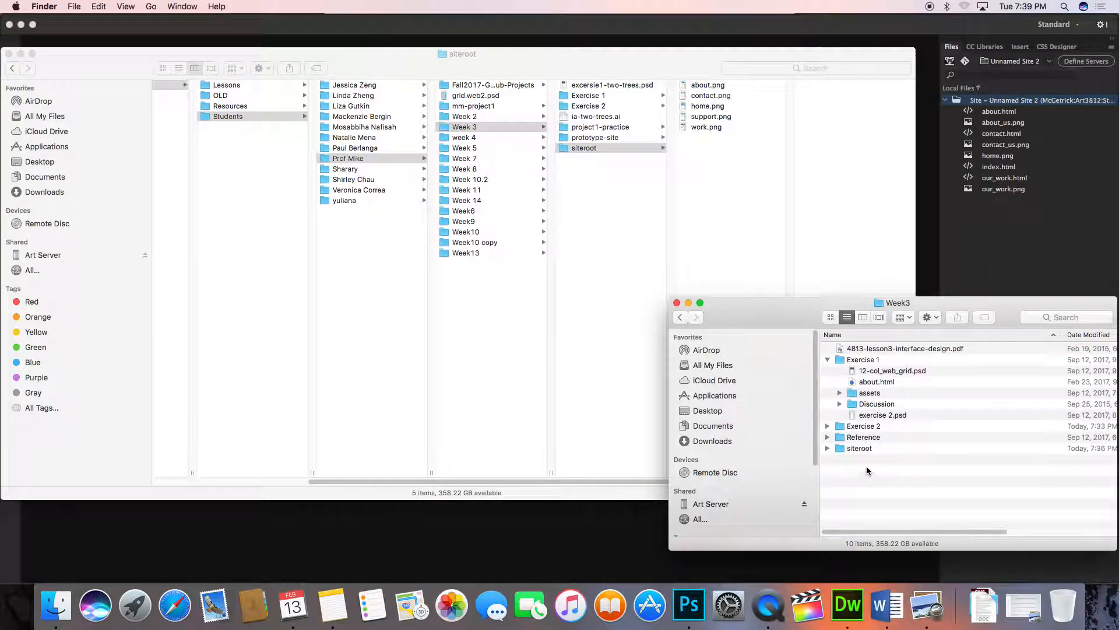
# - Examine the contents of siteroot in Lessons' Week3 and check the parent folders of Week3
pyautogui.click(859, 448)
pyautogui.click(886, 468)
pyautogui.click(828, 450)
pyautogui.click(827, 450)
pyautogui.click(839, 448)
pyautogui.rightClick(903, 302)
pyautogui.click(886, 279)
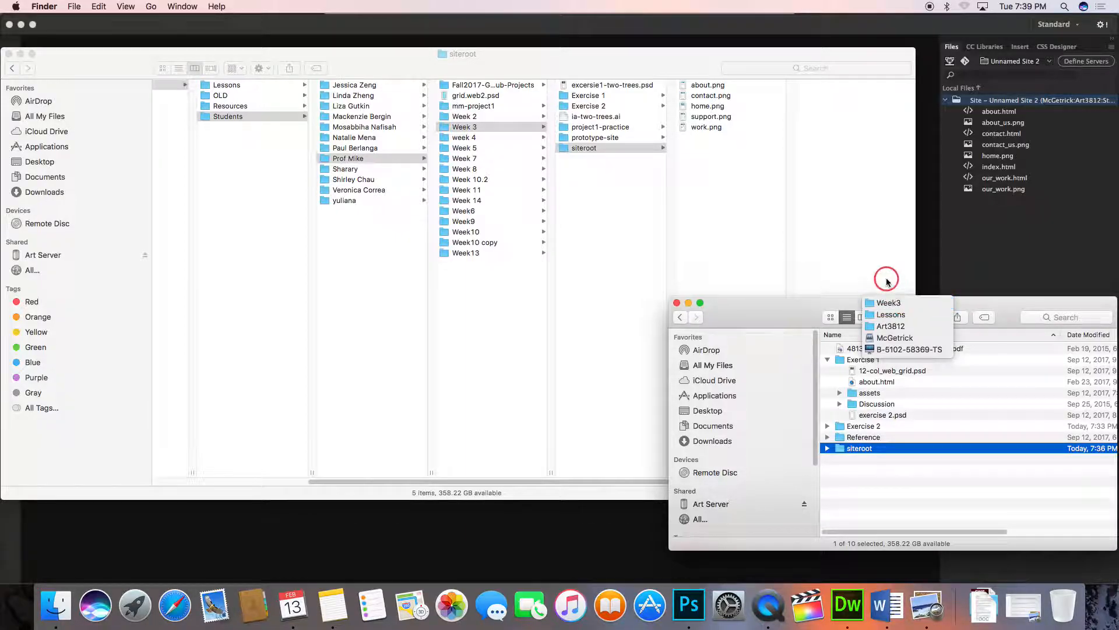
pyautogui.click(863, 491)
pyautogui.click(828, 449)
pyautogui.click(827, 449)
pyautogui.click(827, 448)
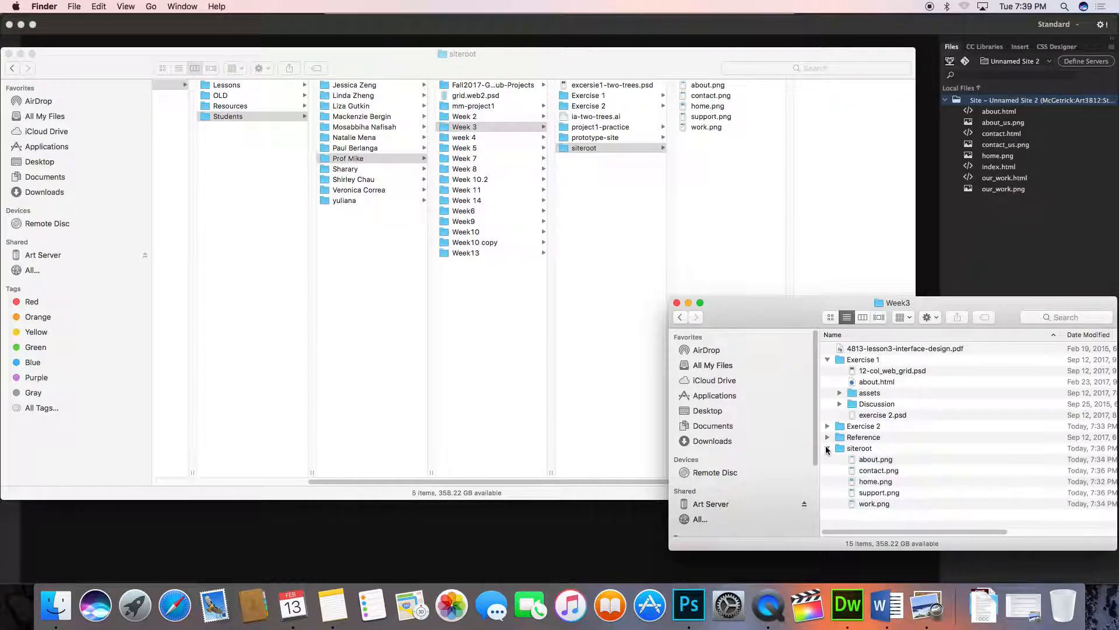
pyautogui.rightClick(893, 303)
pyautogui.click(875, 290)
pyautogui.moveTo(889, 305); pyautogui.dragTo(890, 303)
pyautogui.rightClick(890, 302)
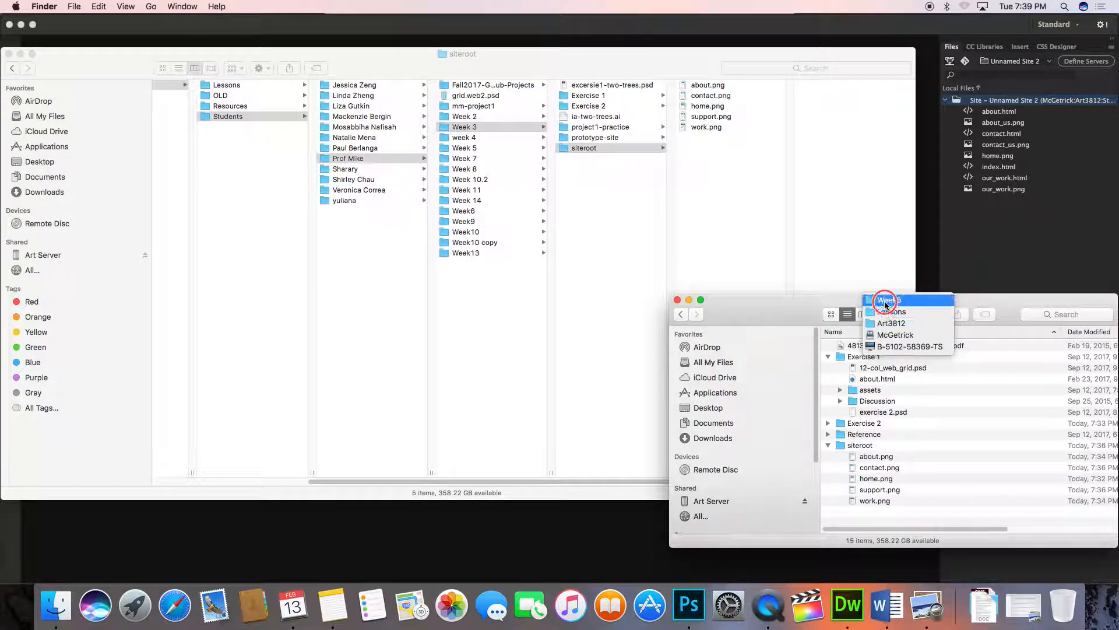
pyautogui.click(877, 278)
# - Copy the siteroot folder from the Lessons Week3 folder into a student's folder under Students
pyautogui.click(853, 445)
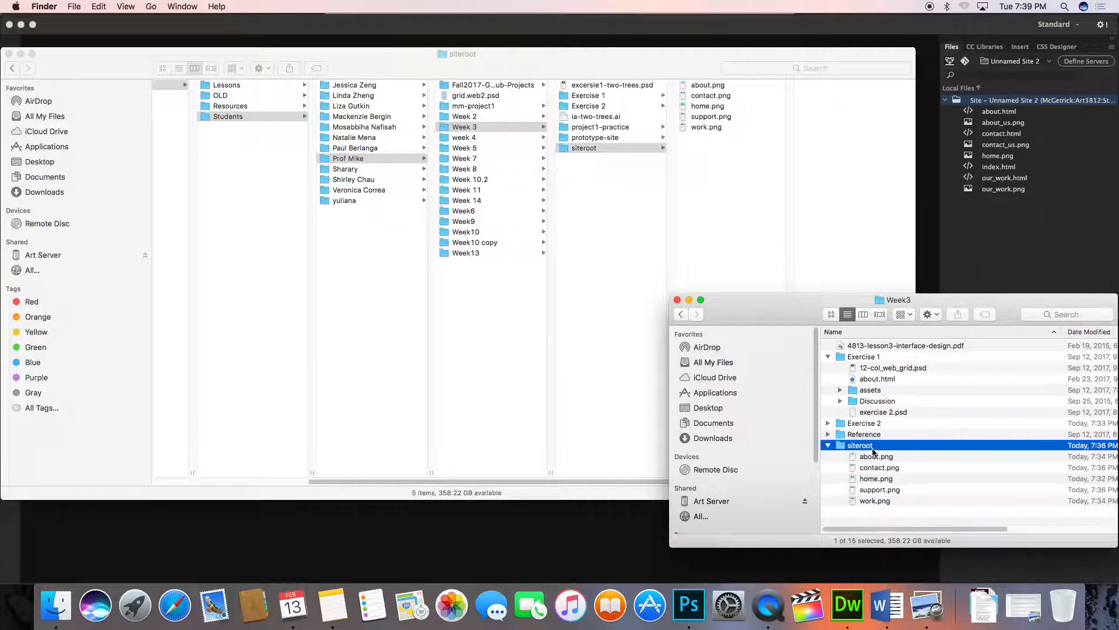
pyautogui.click(856, 460)
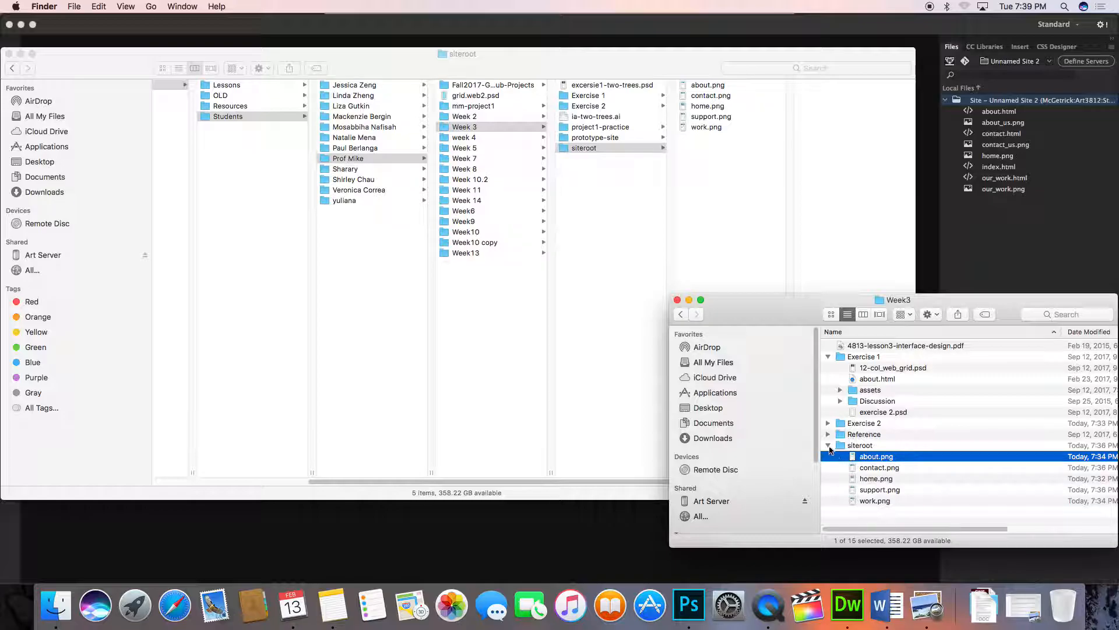
pyautogui.click(828, 445)
pyautogui.rightClick(851, 445)
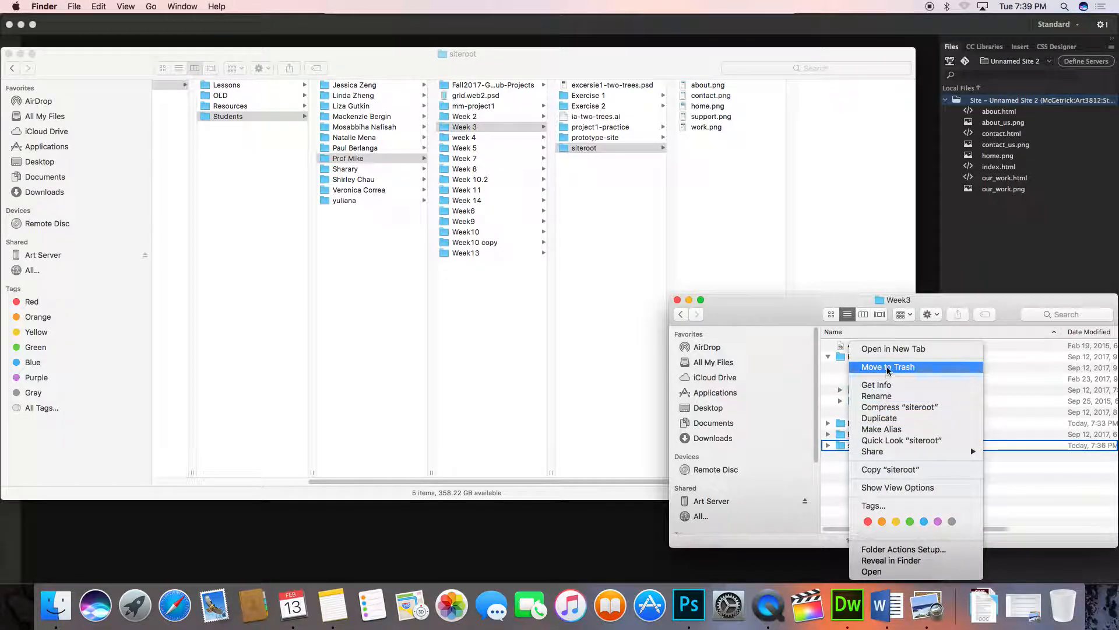
pyautogui.click(903, 471)
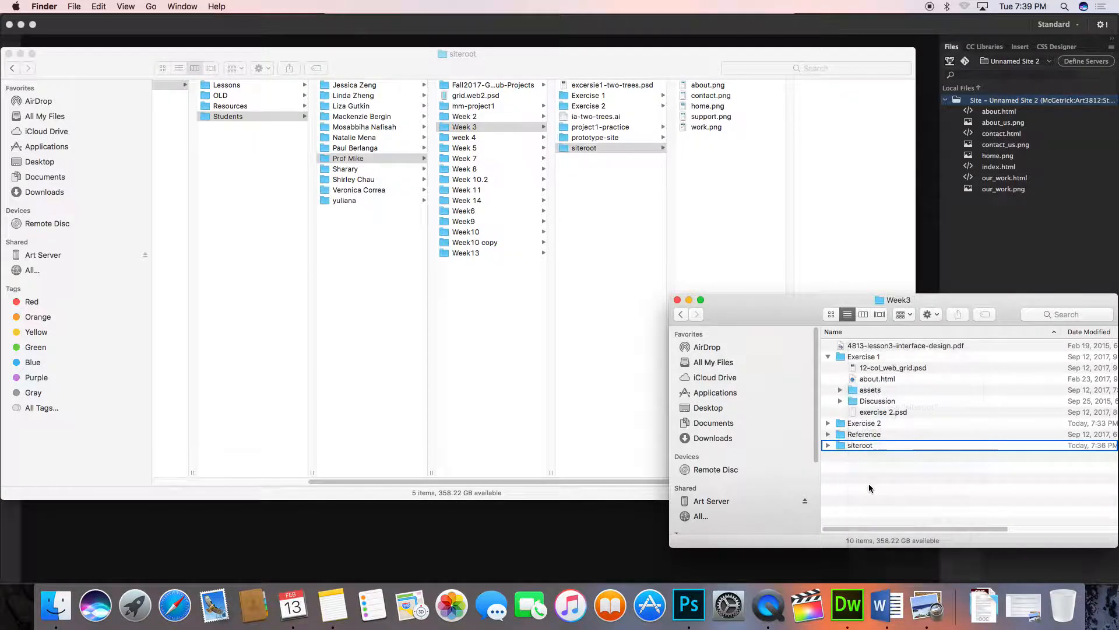
pyautogui.click(367, 257)
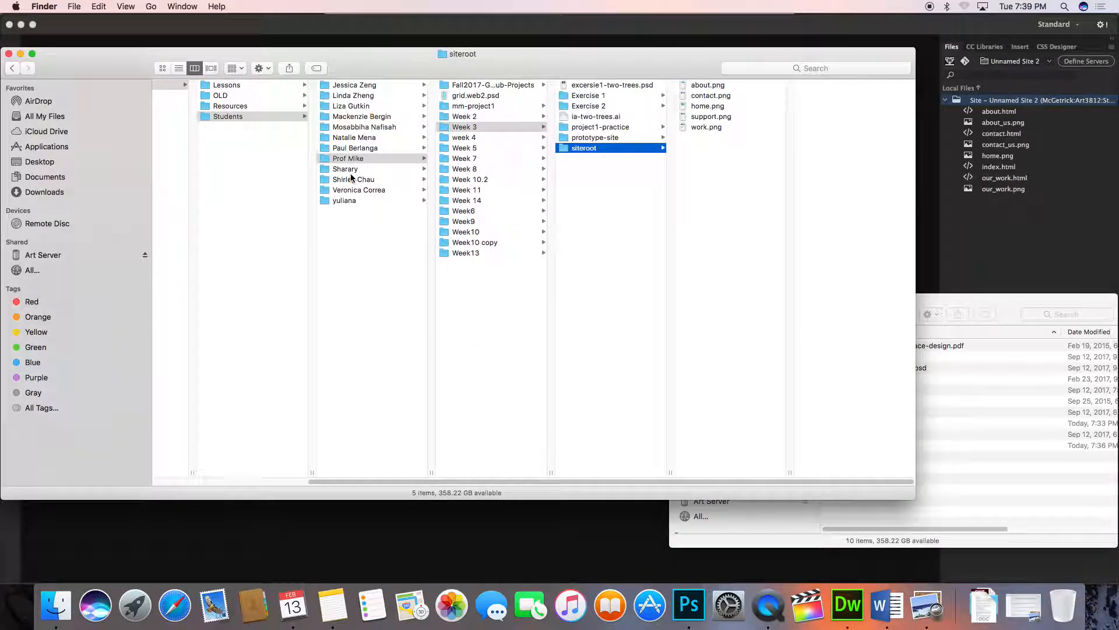
pyautogui.click(353, 181)
pyautogui.rightClick(477, 169)
pyautogui.click(491, 204)
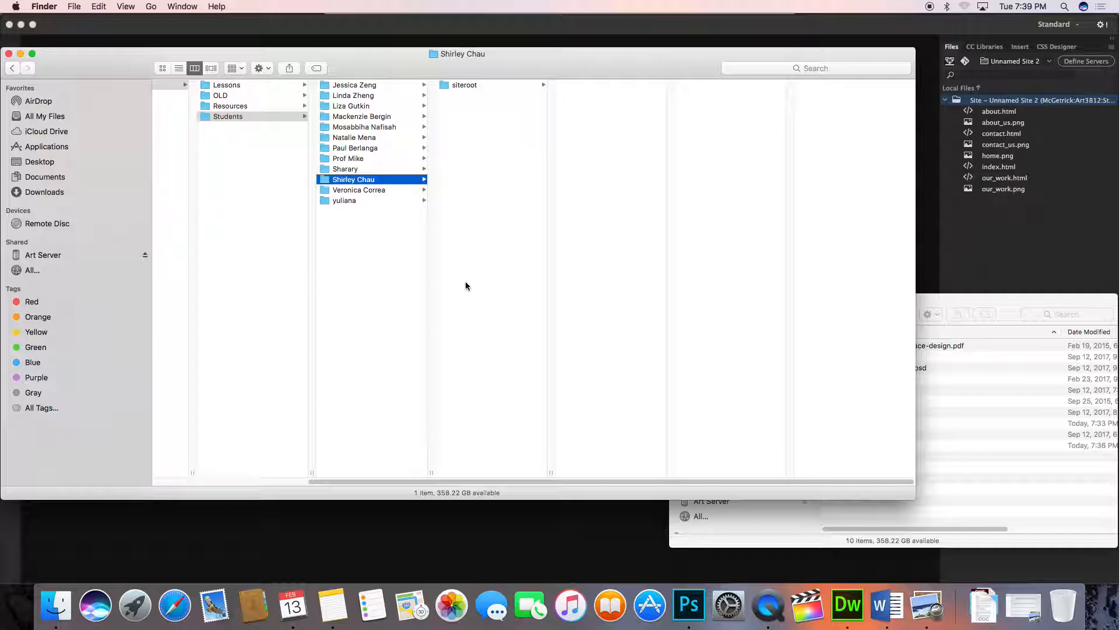
# - View the professor's student folder and check the parent folders of the Week3 folder that holds siteroot
pyautogui.click(342, 158)
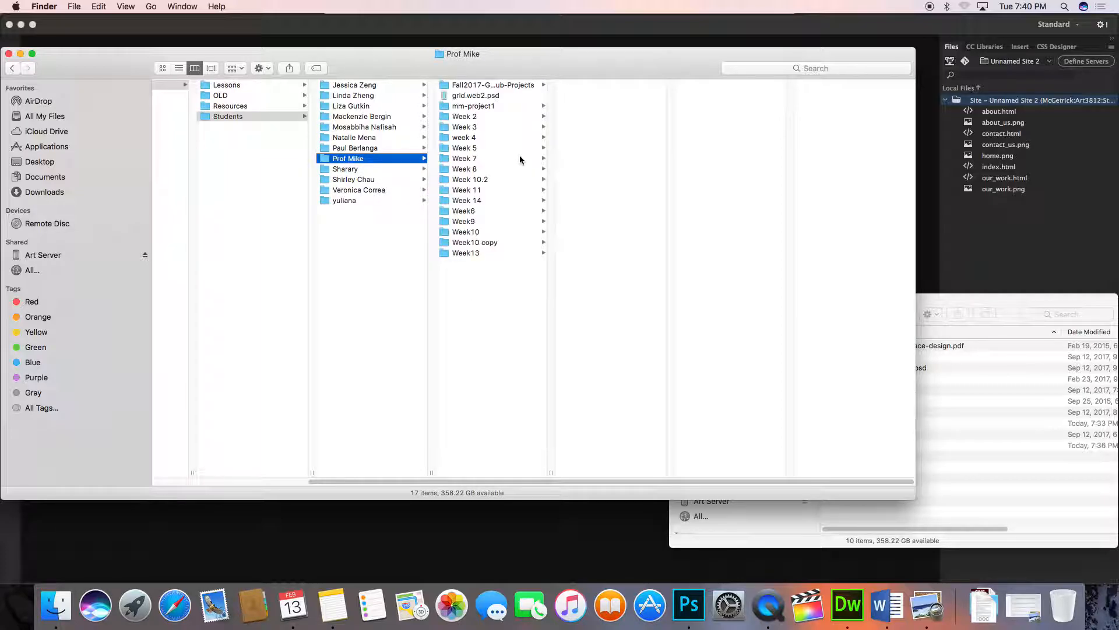
pyautogui.click(981, 482)
pyautogui.click(903, 315)
pyautogui.click(897, 464)
pyautogui.click(862, 446)
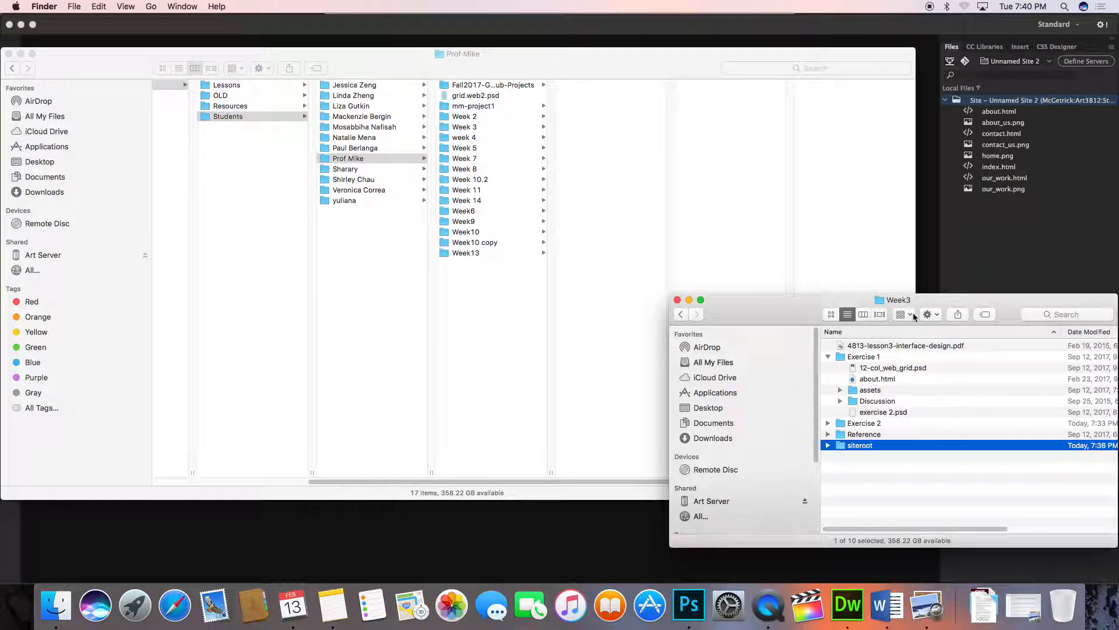
pyautogui.keyDown('super'); pyautogui.click(897, 299); pyautogui.keyUp('super')
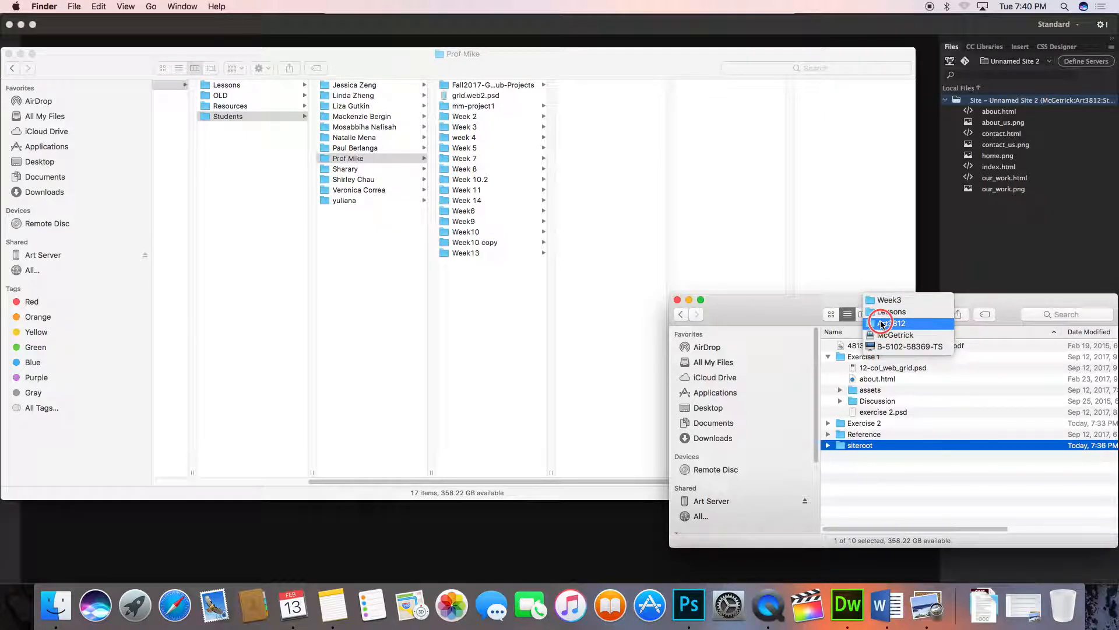
pyautogui.moveTo(881, 322); pyautogui.dragTo(831, 306)
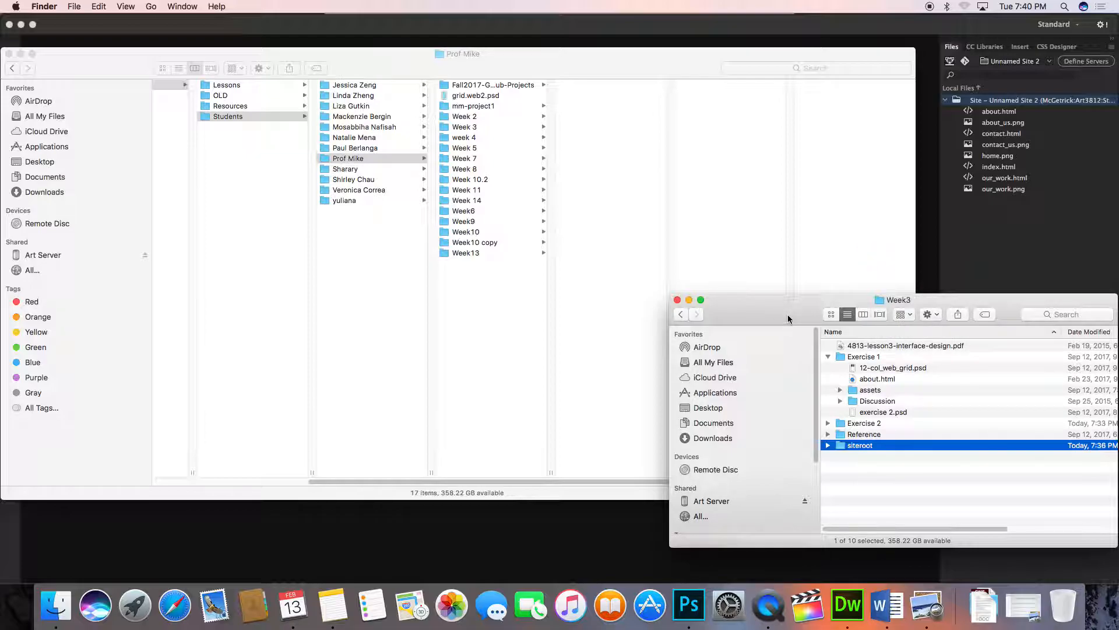
pyautogui.click(632, 69)
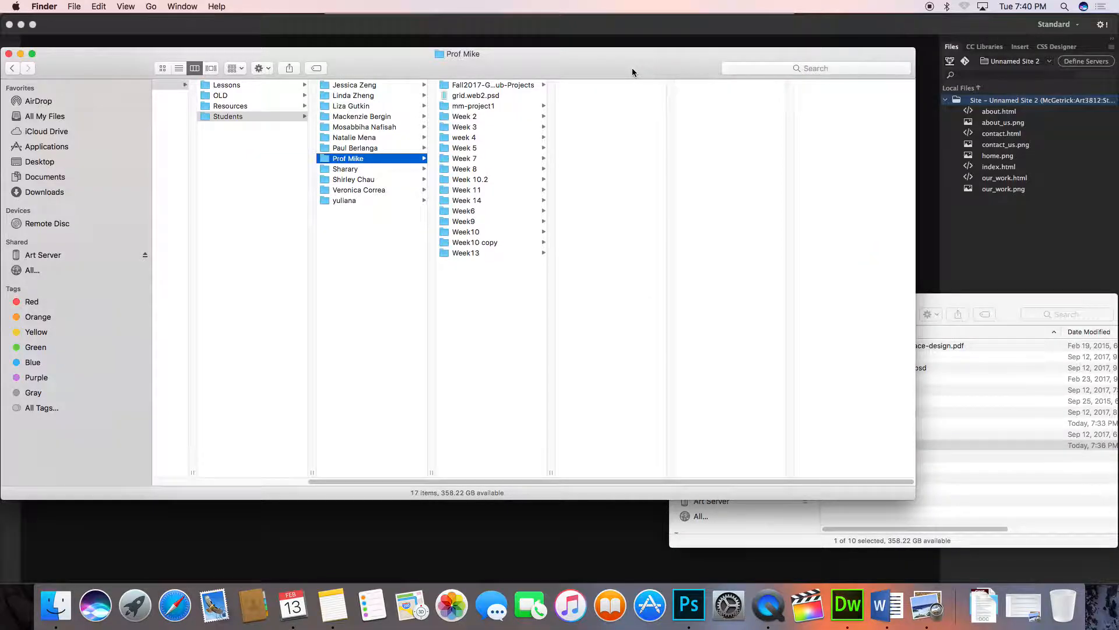
pyautogui.moveTo(632, 68); pyautogui.dragTo(674, 64)
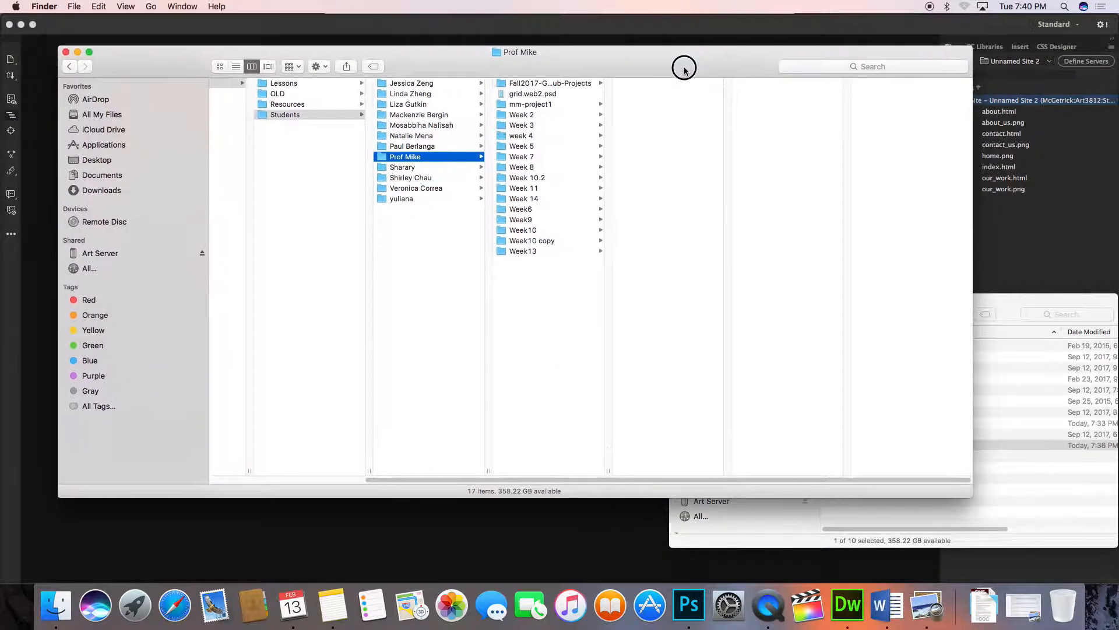
# - Switch to Dreamweaver and look over its commands for creating and managing sites
pyautogui.click(572, 28)
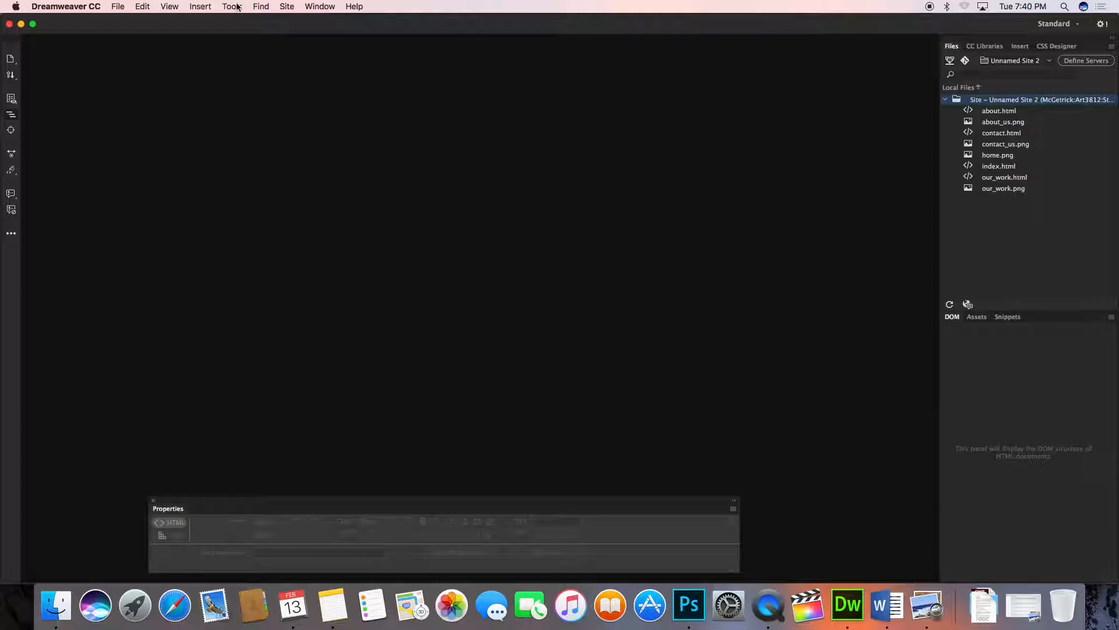
pyautogui.click(319, 5)
pyautogui.click(318, 4)
pyautogui.click(315, 6)
pyautogui.moveTo(288, 5)
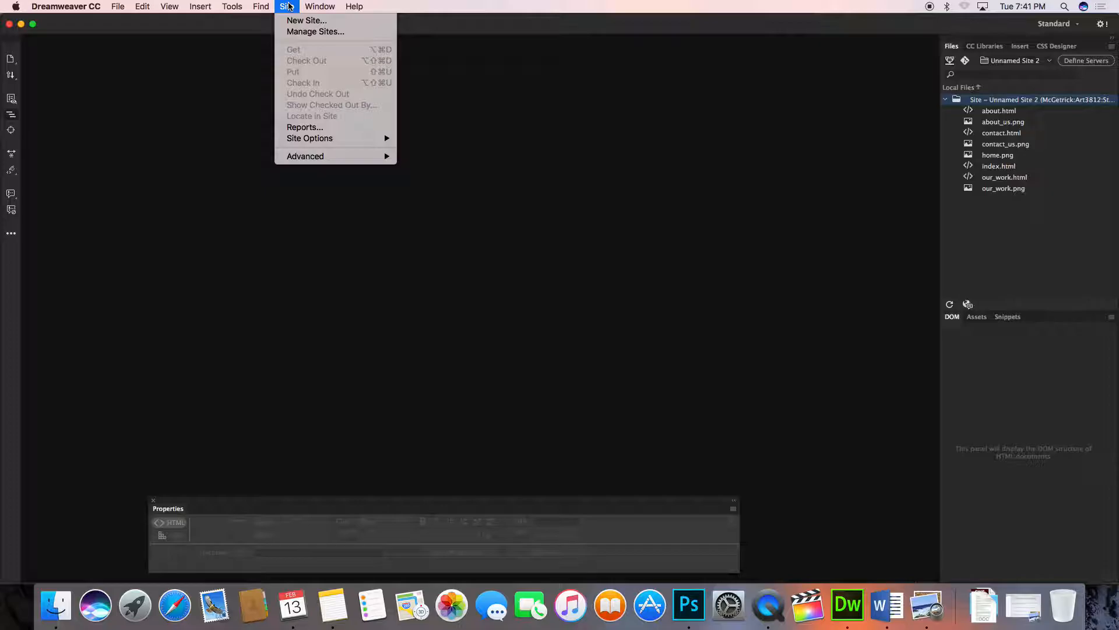
pyautogui.click(288, 5)
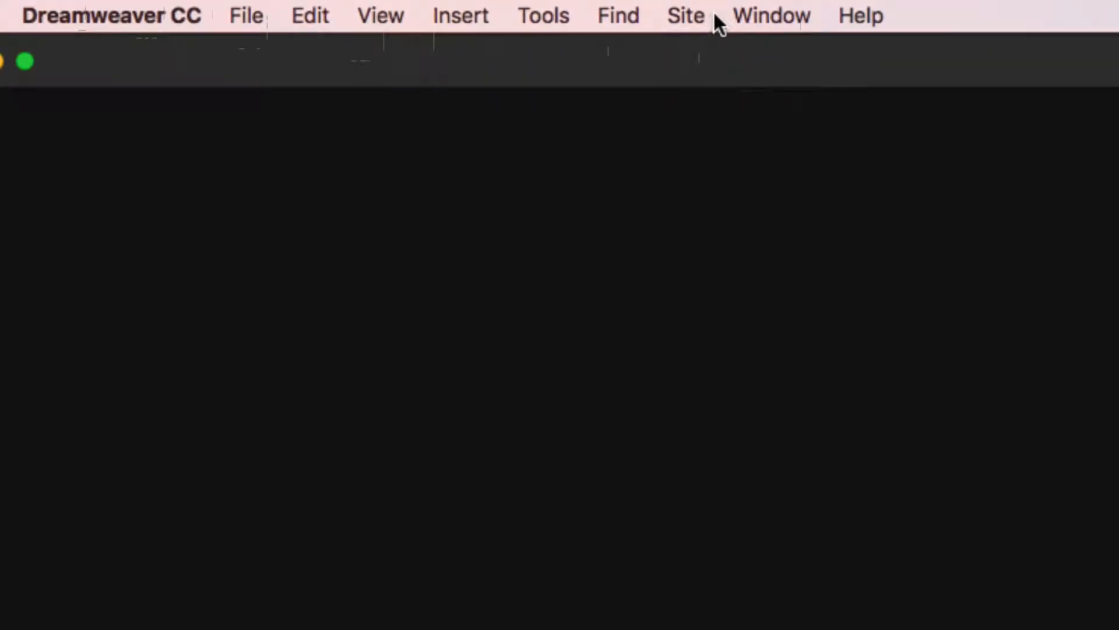
pyautogui.click(703, 15)
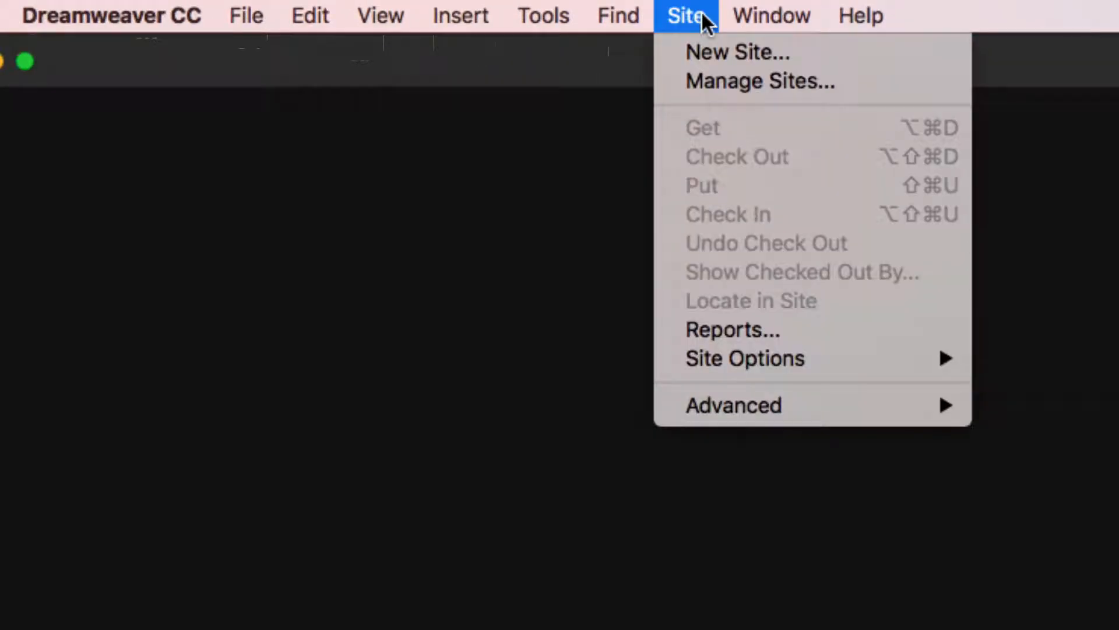
pyautogui.click(834, 61)
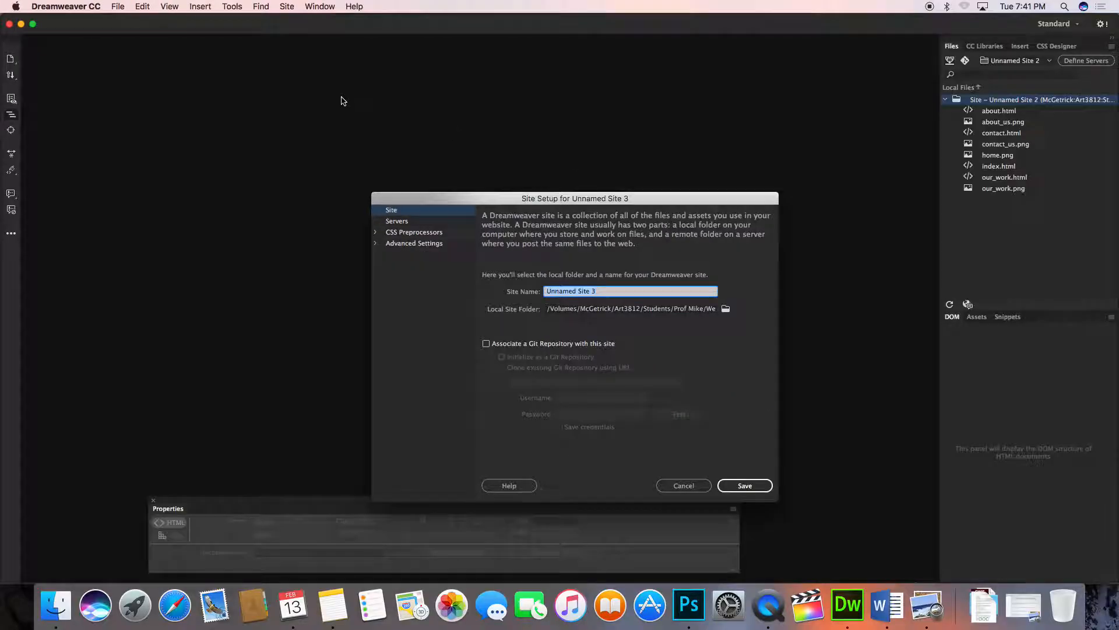
pyautogui.moveTo(585, 196); pyautogui.dragTo(556, 132)
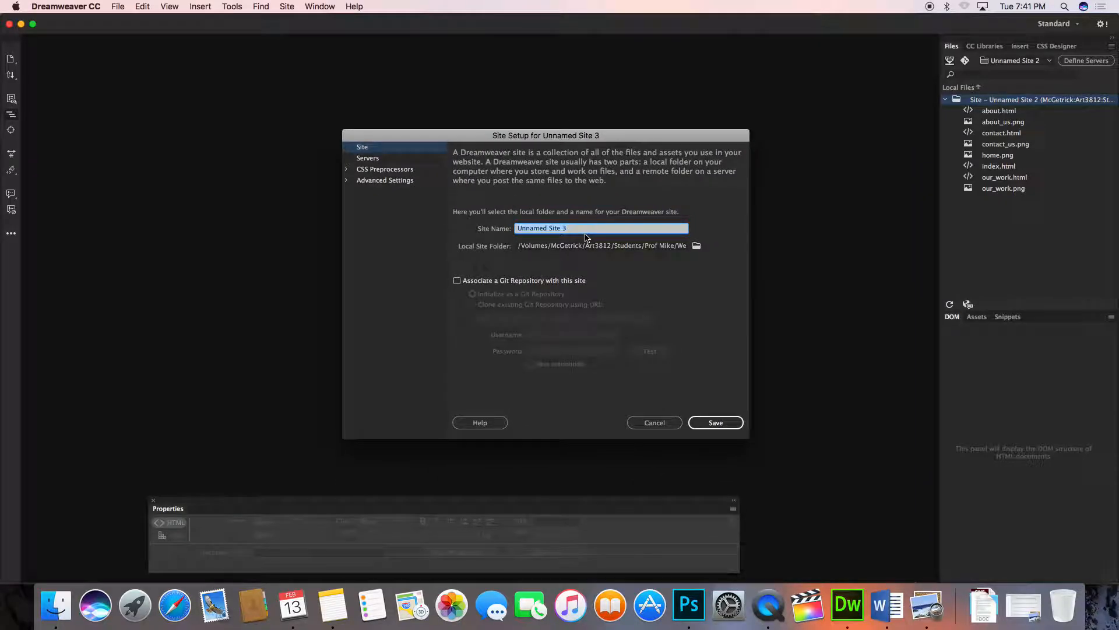
pyautogui.click(697, 245)
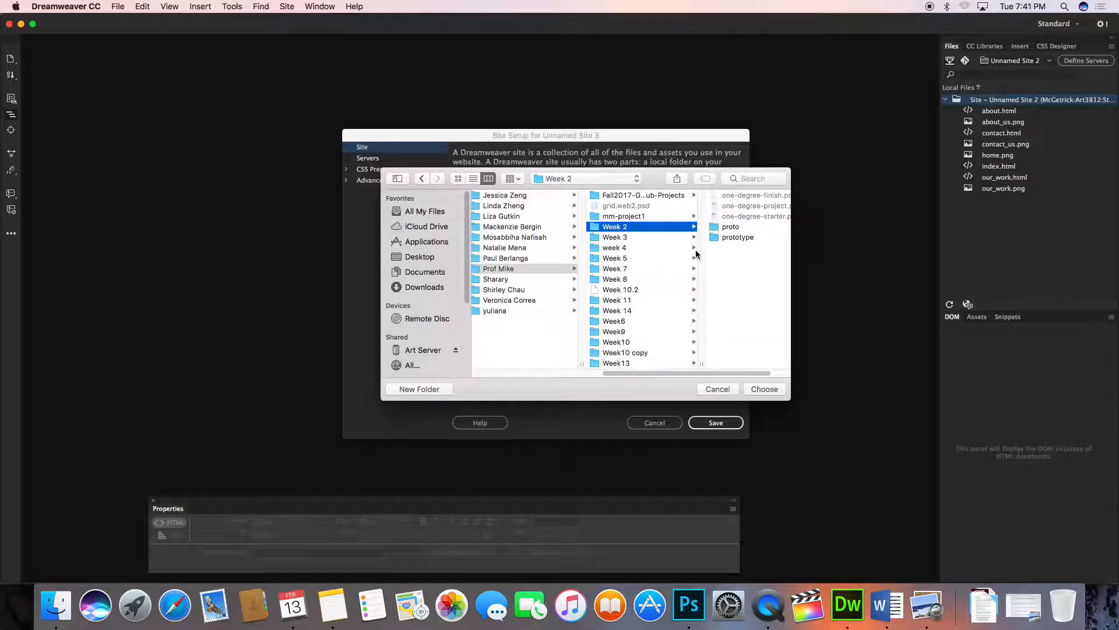
pyautogui.click(617, 238)
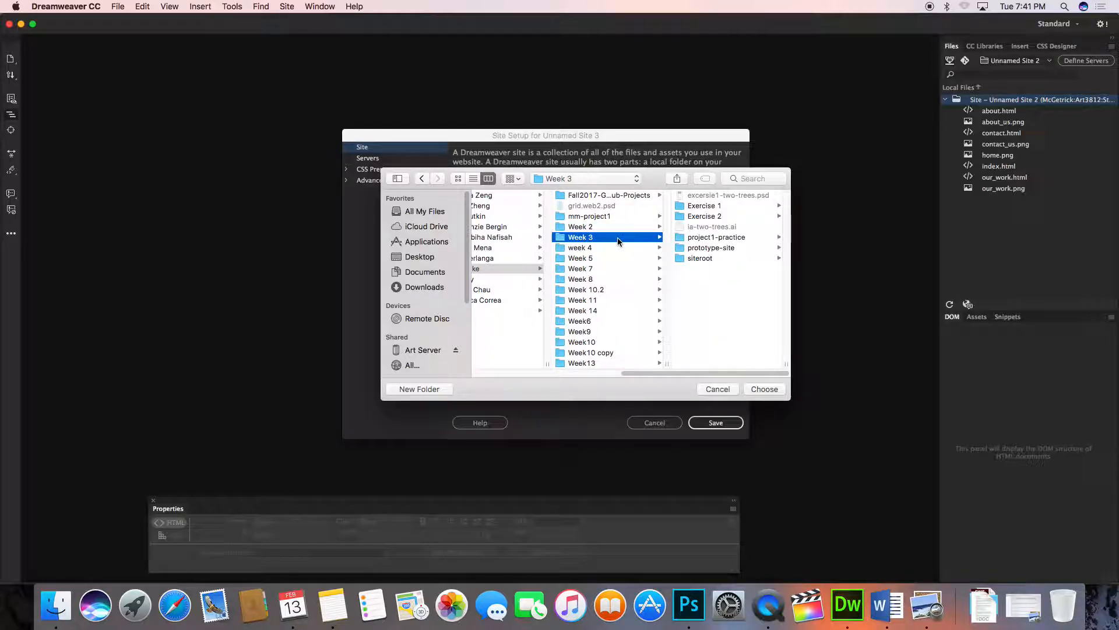
pyautogui.click(702, 259)
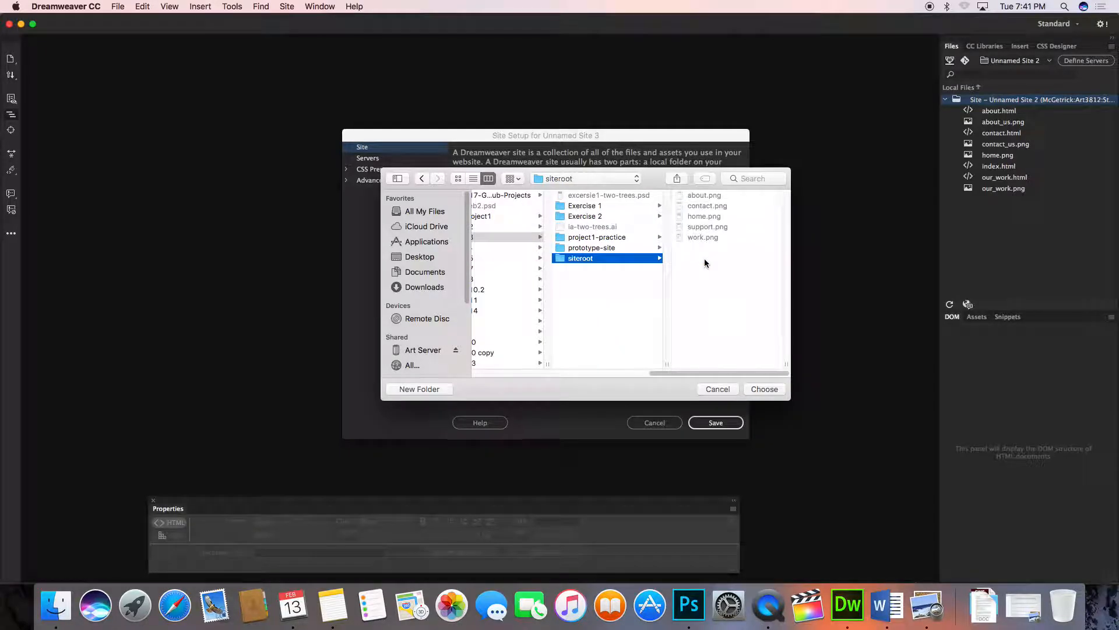
pyautogui.click(760, 394)
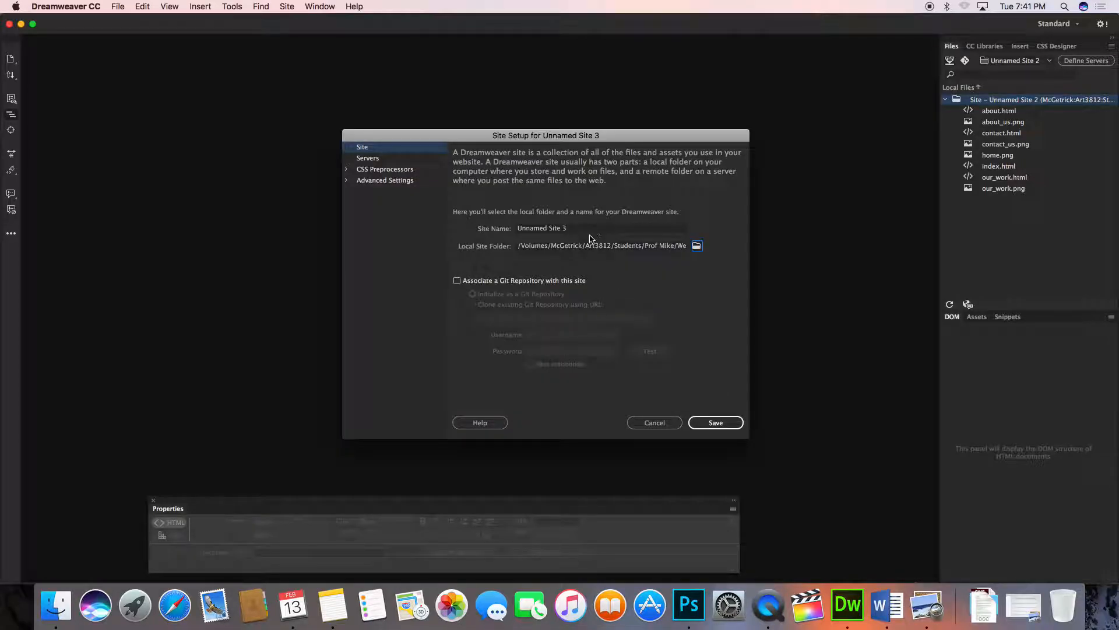
pyautogui.click(653, 421)
# - Start a new Dreamweaver site and name it Project1-Prototype-Lesson
pyautogui.click(320, 7)
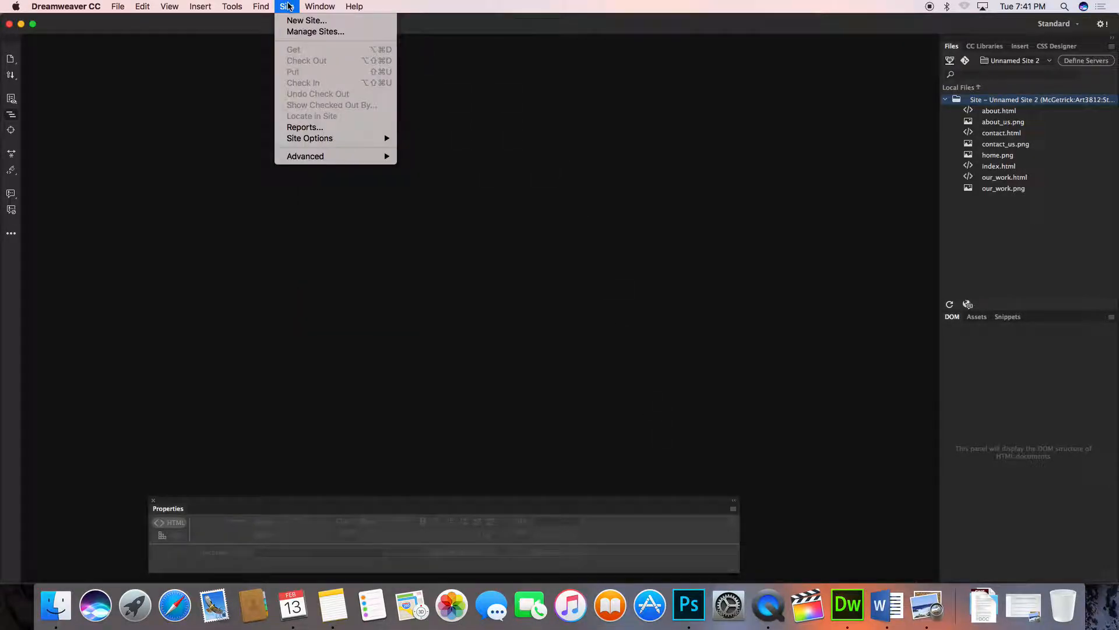
pyautogui.click(294, 22)
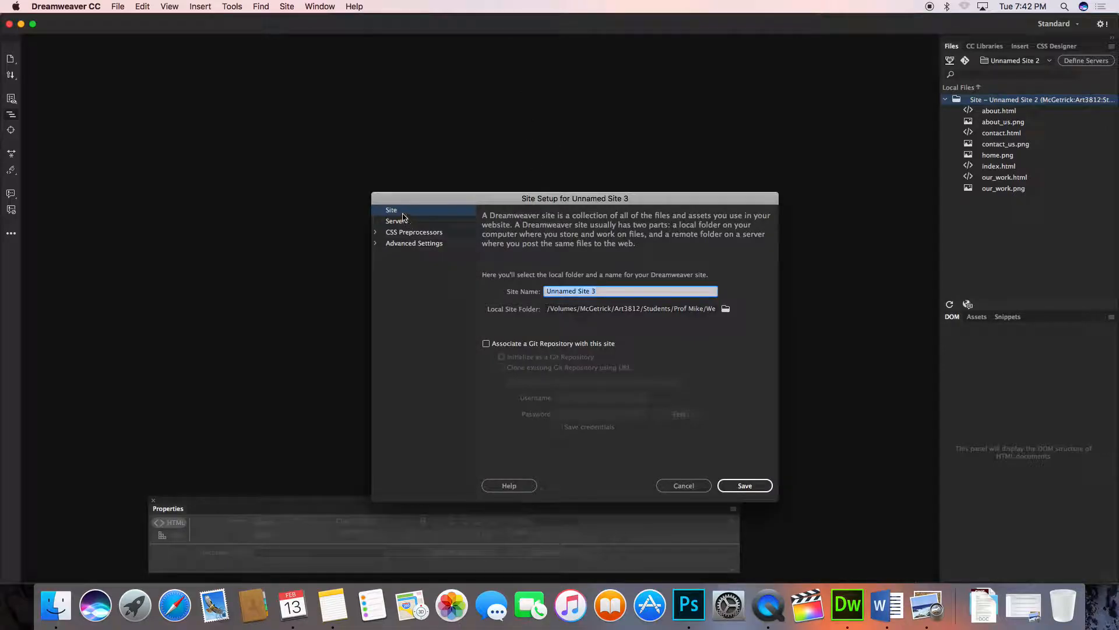
pyautogui.click(577, 288)
pyautogui.write('Por')
pyautogui.press('BackSpace')
pyautogui.press('BackSpace')
pyautogui.write('roject1-Prop')
pyautogui.press('BackSpace')
pyautogui.write('too')
pyautogui.press('BackSpace')
pyautogui.write('type-Lesson')
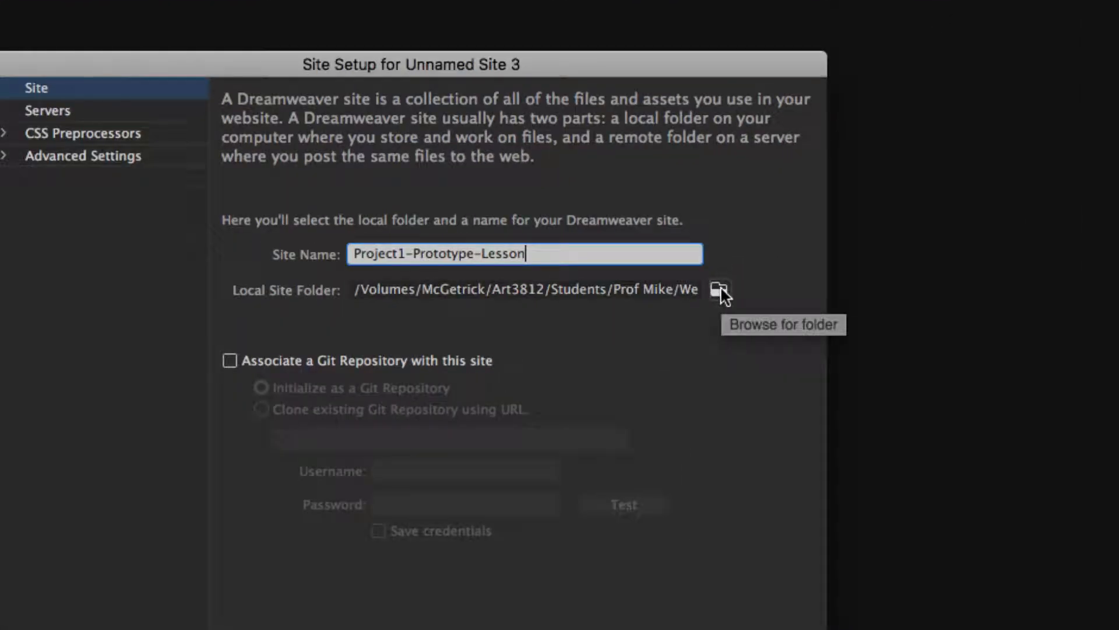
# - Set the local site folder to siteroot in the professor's Week 3 folder and save the site setup
pyautogui.click(719, 289)
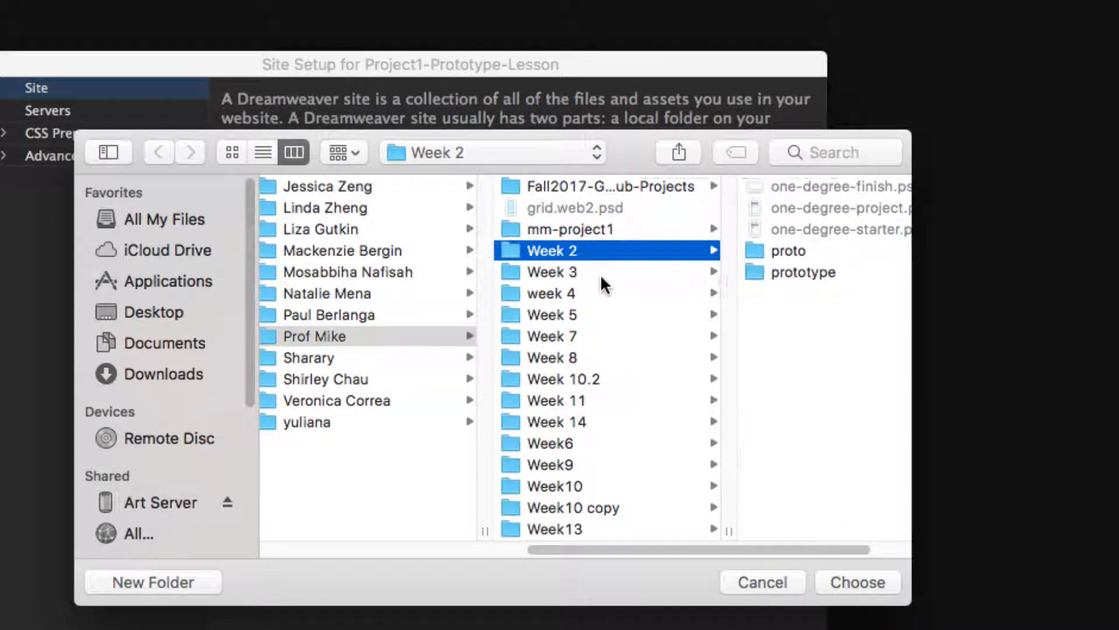
pyautogui.click(597, 271)
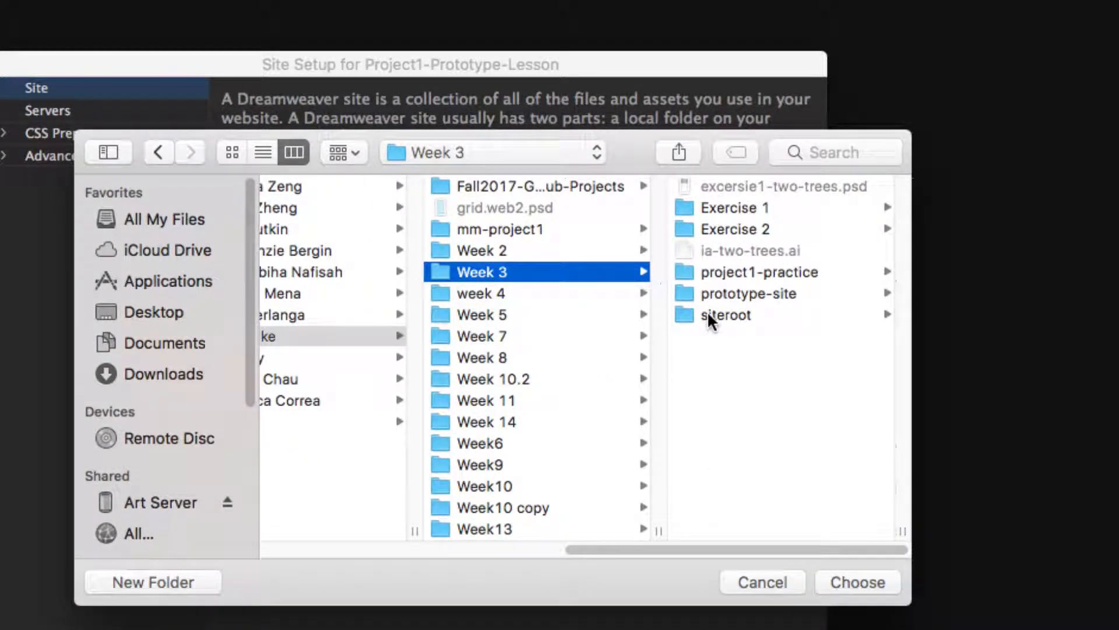
pyautogui.click(708, 314)
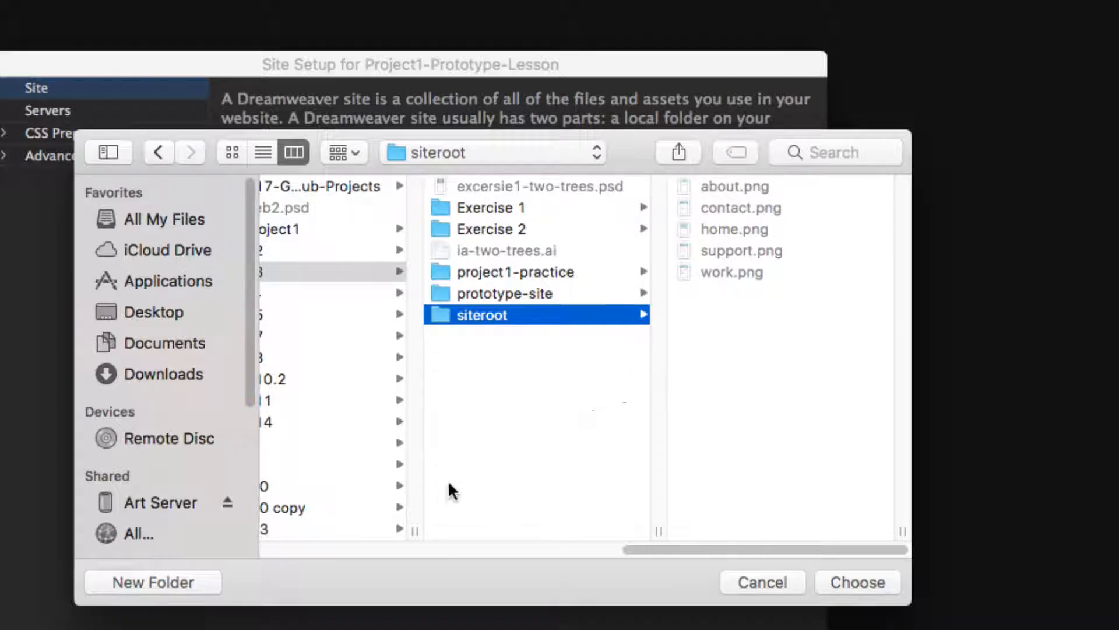
pyautogui.hscroll(-6, 475, 509)
pyautogui.hscroll(5, 474, 506)
pyautogui.hscroll(-5, 474, 506)
pyautogui.moveTo(720, 525); pyautogui.dragTo(630, 527)
pyautogui.moveTo(875, 527); pyautogui.dragTo(811, 533)
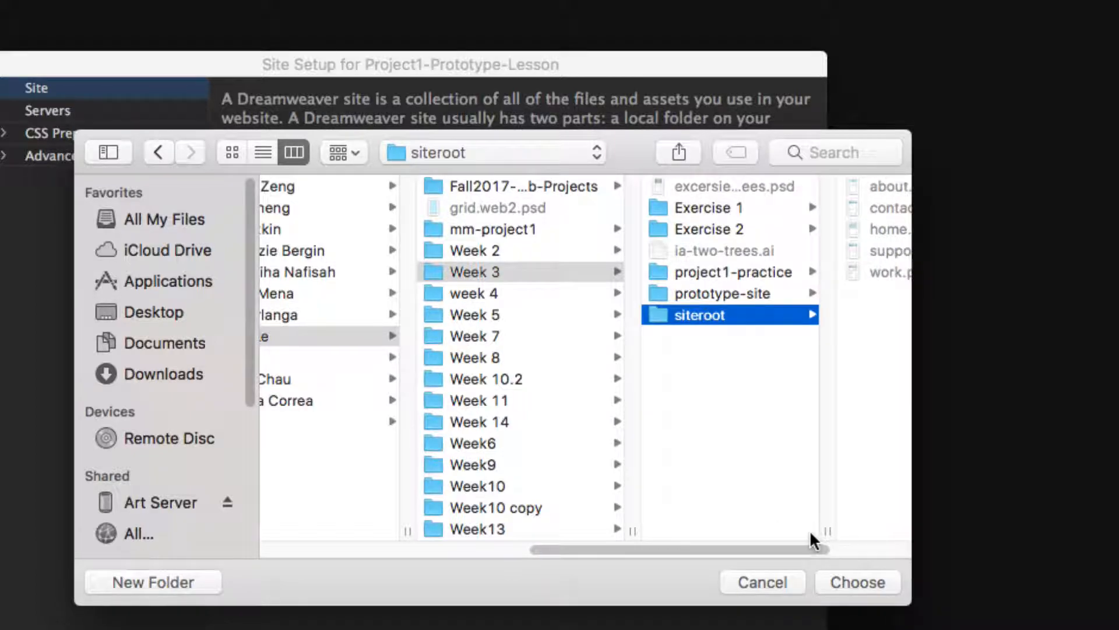
pyautogui.moveTo(912, 532); pyautogui.dragTo(1072, 532)
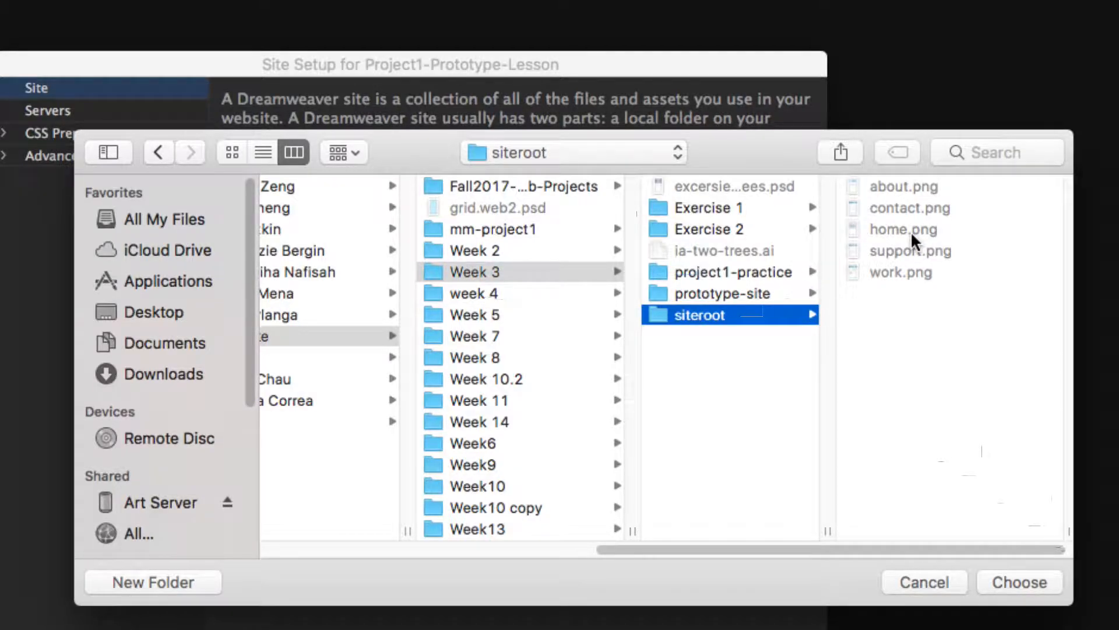
pyautogui.click(1015, 580)
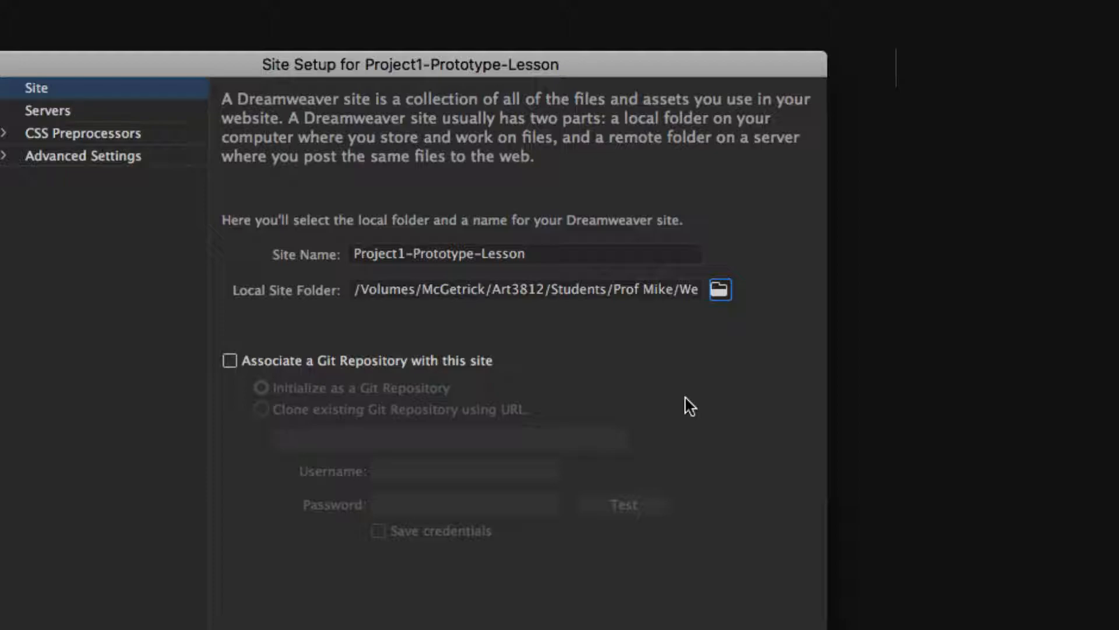
pyautogui.click(745, 616)
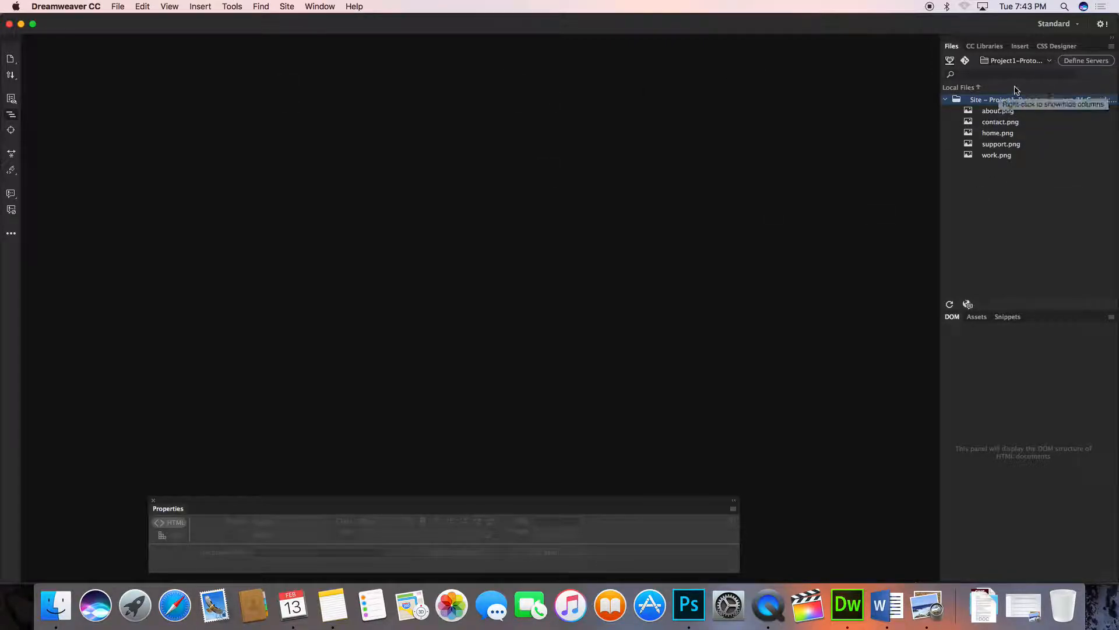
# - Create a new blank HTML document with the HTML5 doc type and no framework
pyautogui.click(118, 7)
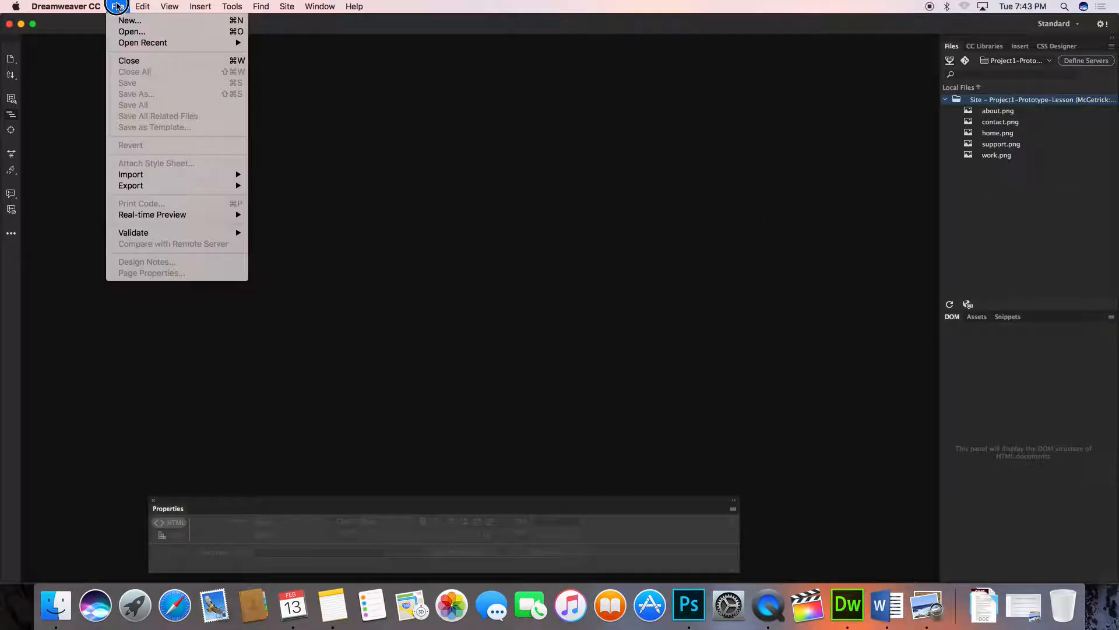
pyautogui.click(121, 24)
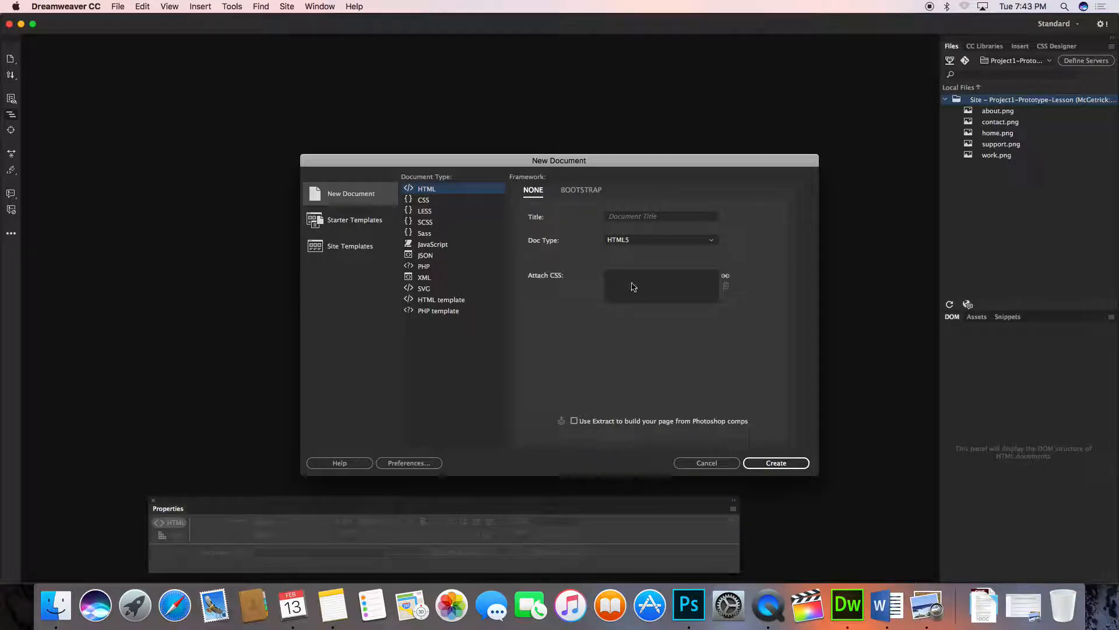
pyautogui.click(785, 463)
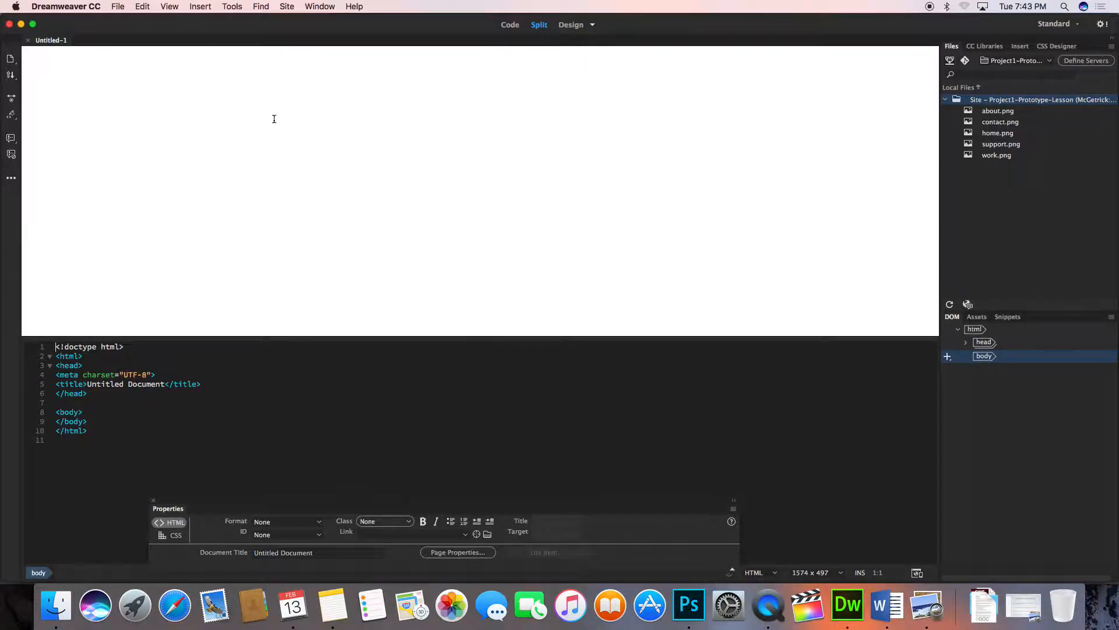
# - Split the document view vertically with design beside code, and narrow the design area to about 767 px wide
pyautogui.click(170, 6)
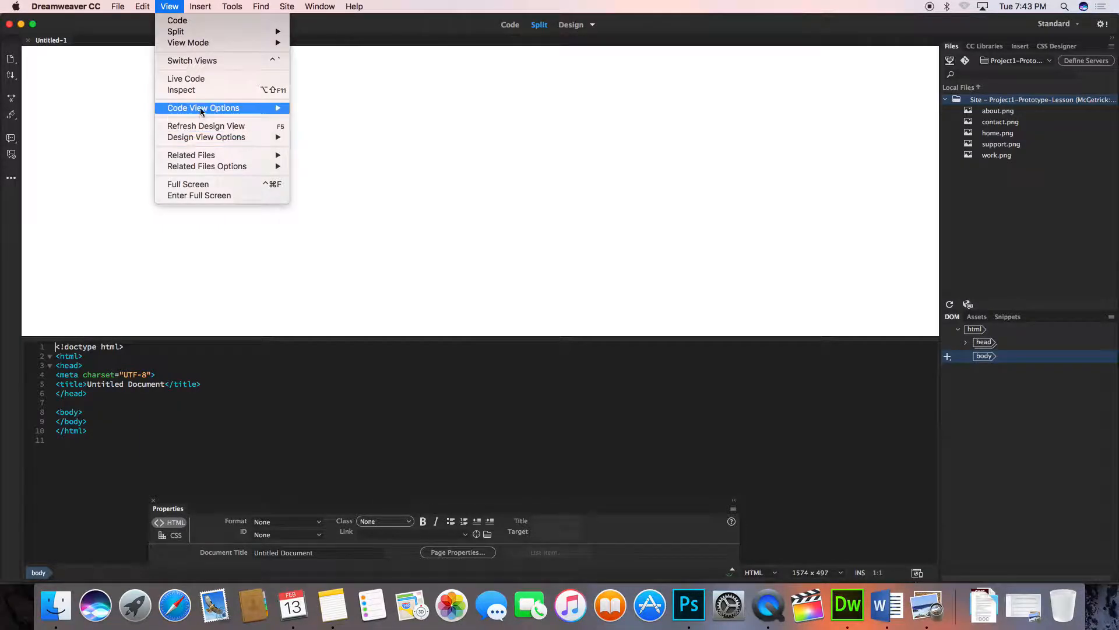
pyautogui.moveTo(202, 110)
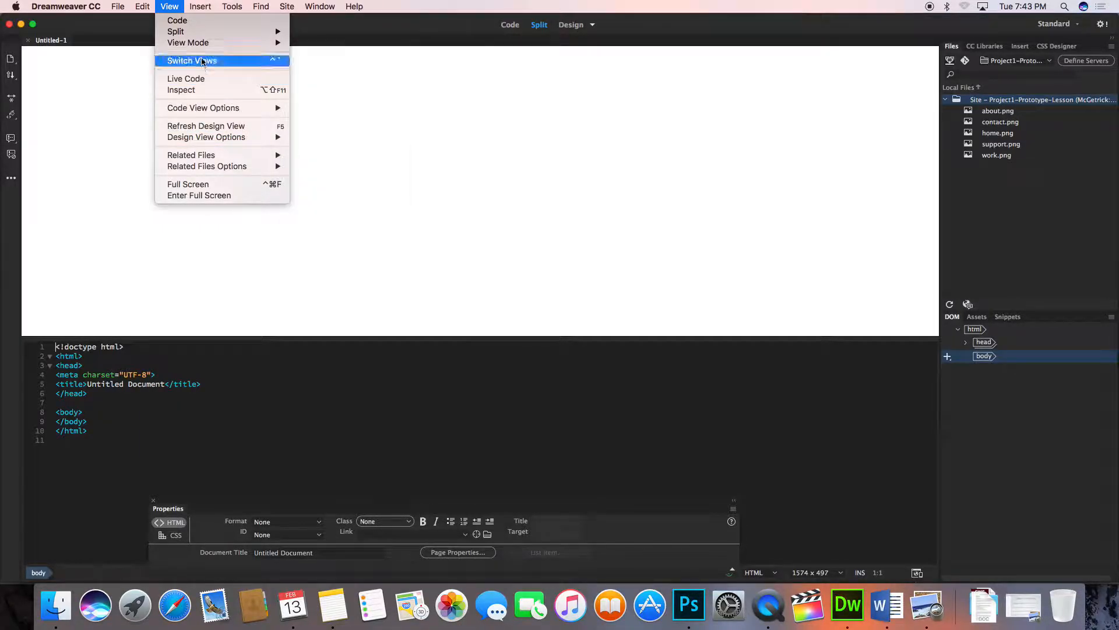
pyautogui.moveTo(203, 35)
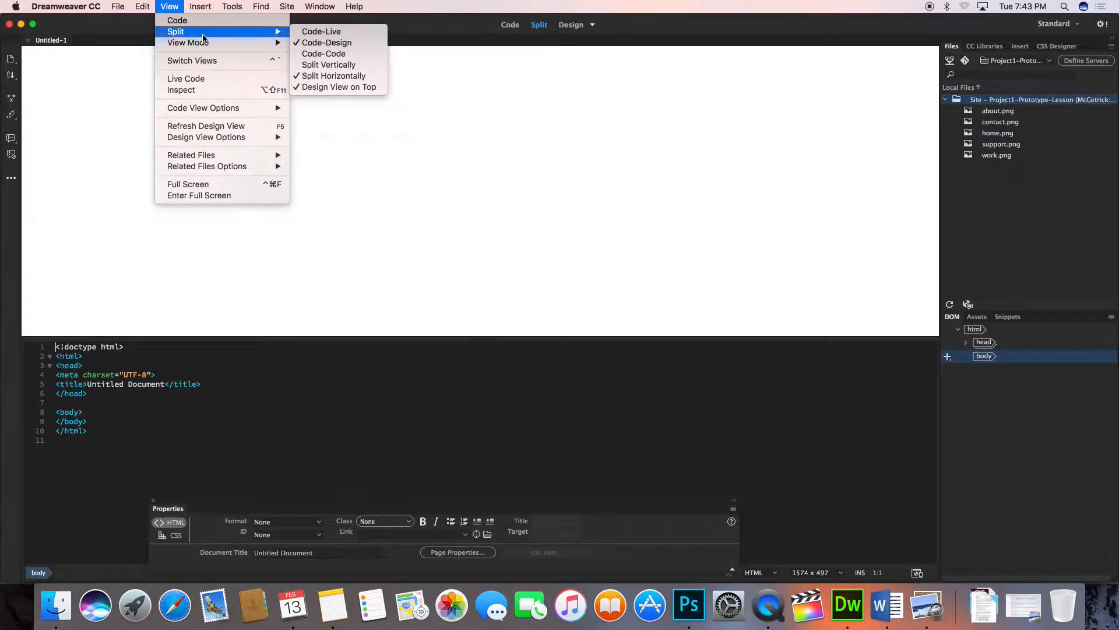
pyautogui.click(328, 65)
pyautogui.click(177, 6)
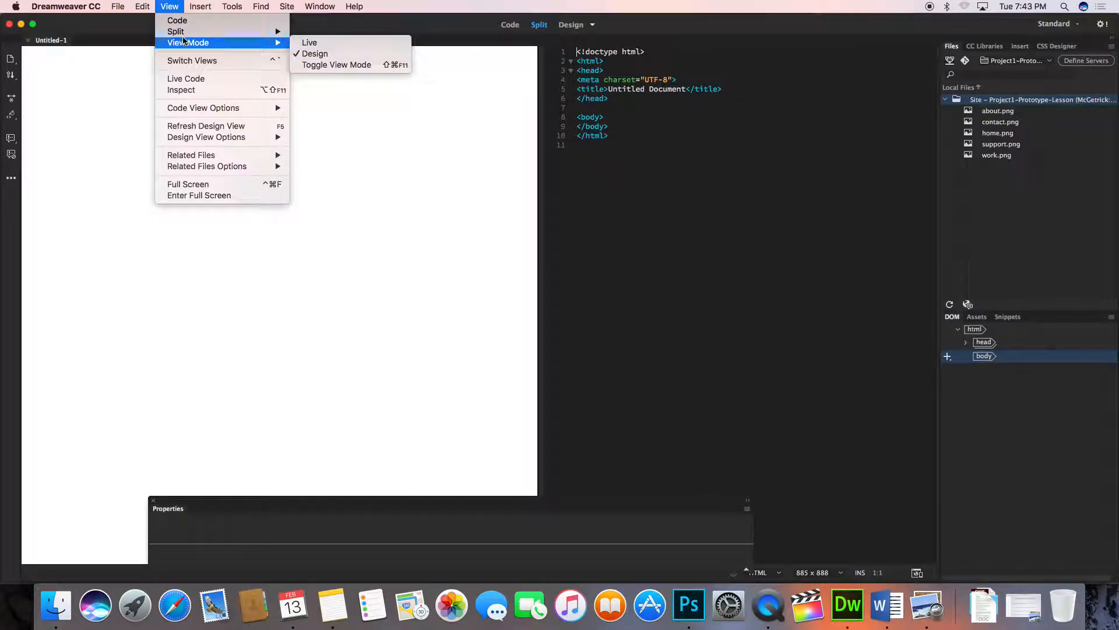
pyautogui.moveTo(234, 32)
pyautogui.click(642, 192)
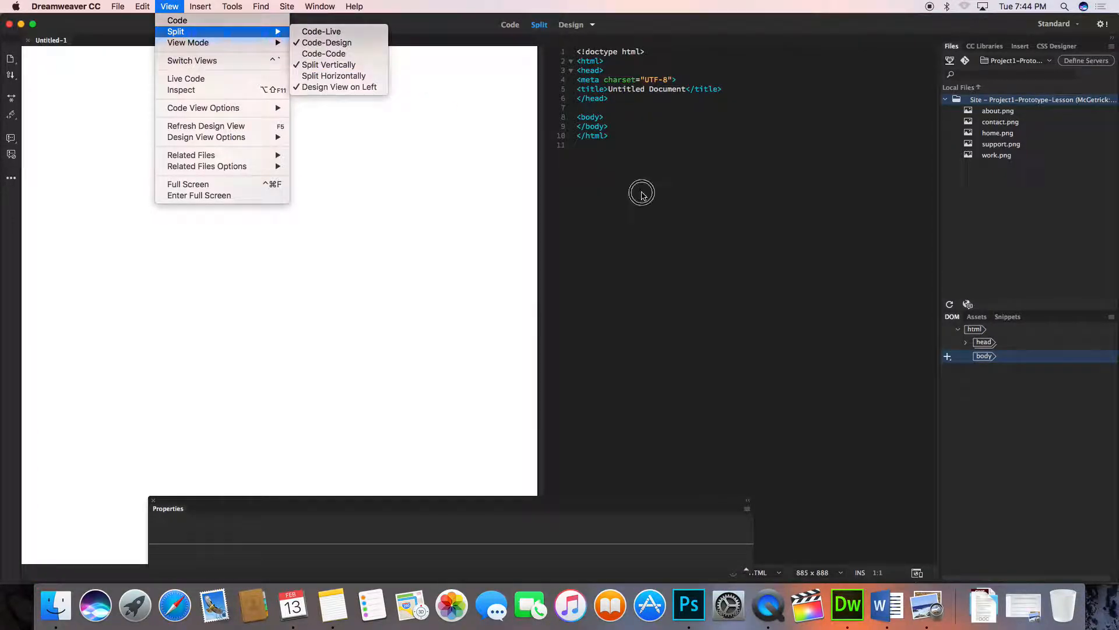
pyautogui.moveTo(544, 204); pyautogui.dragTo(473, 186)
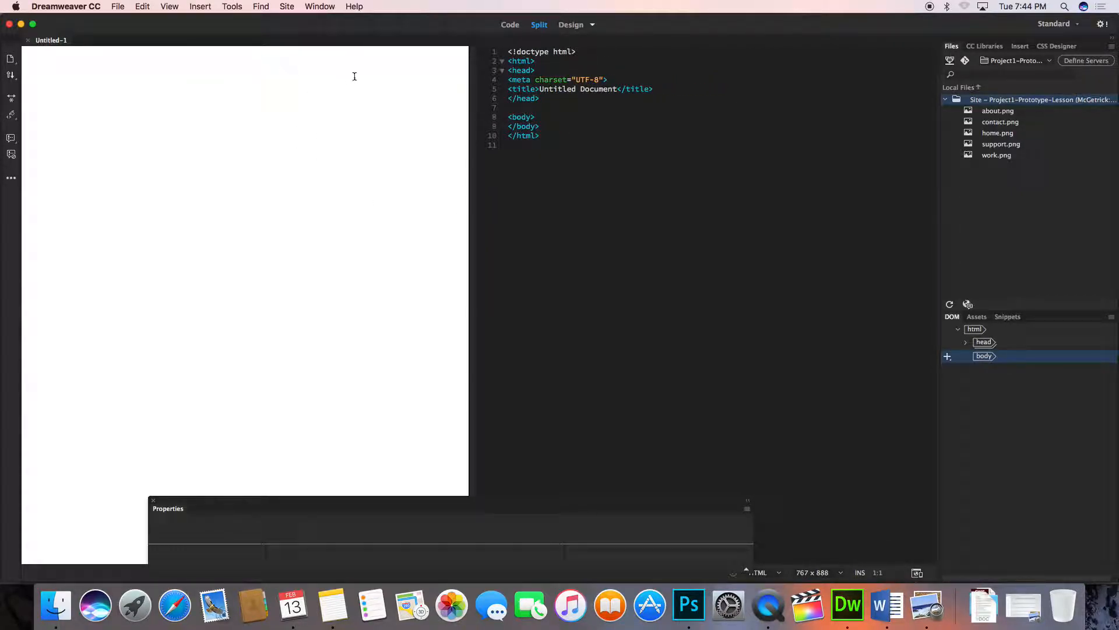
# - Compare the Live, Design and Code views of the blank document, then return to Split view with Design mode
pyautogui.click(592, 24)
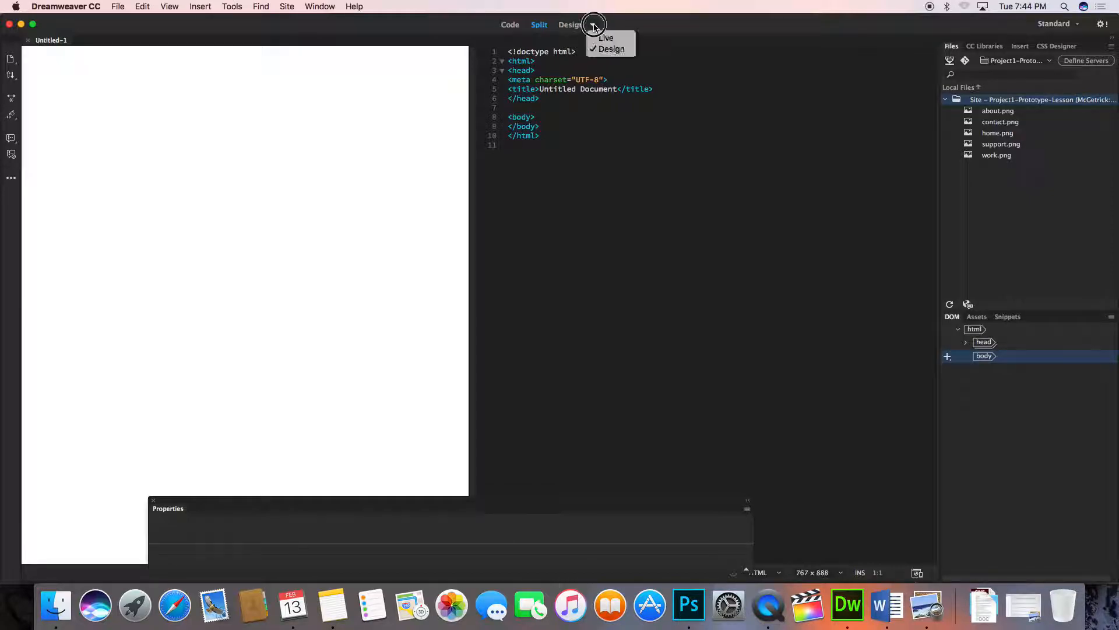
pyautogui.click(605, 38)
pyautogui.click(592, 24)
pyautogui.click(602, 50)
pyautogui.click(602, 50)
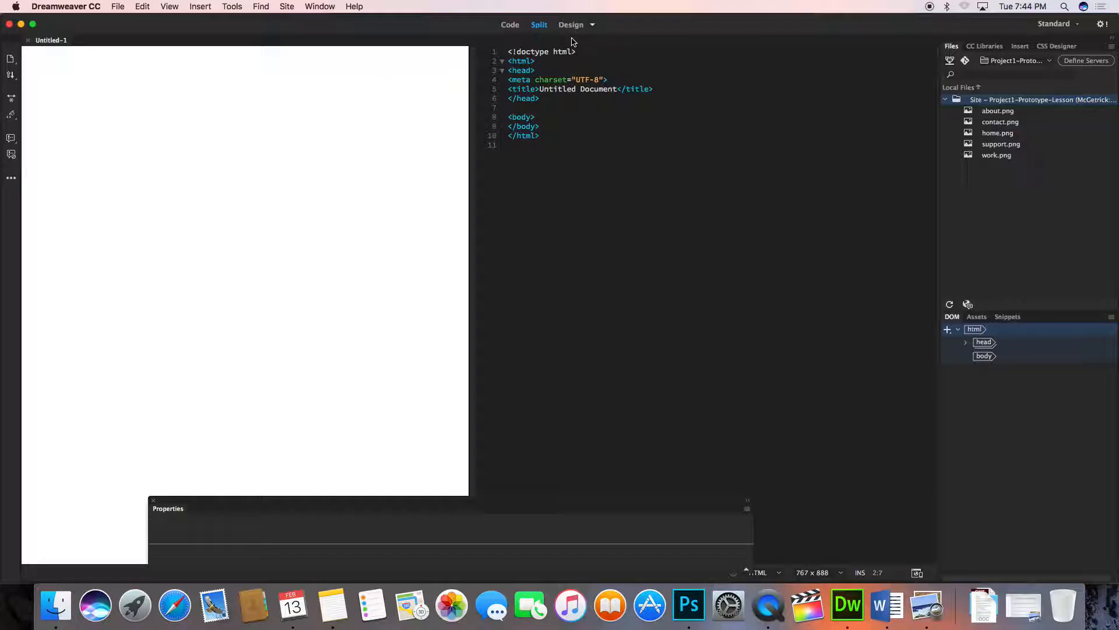
pyautogui.click(515, 27)
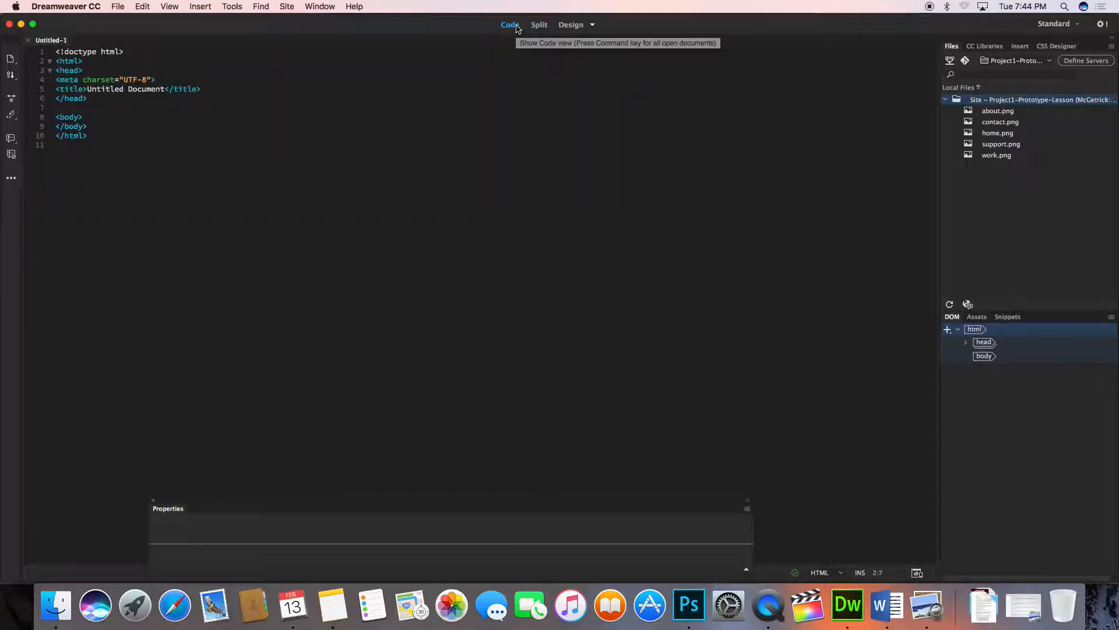
pyautogui.click(539, 25)
pyautogui.click(571, 25)
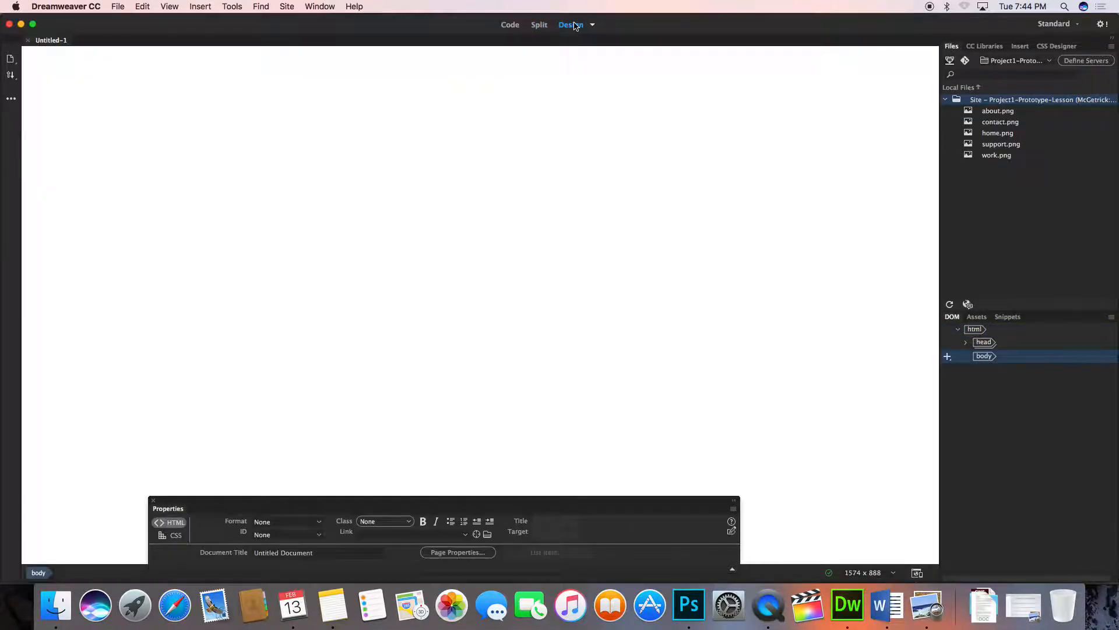
pyautogui.click(537, 25)
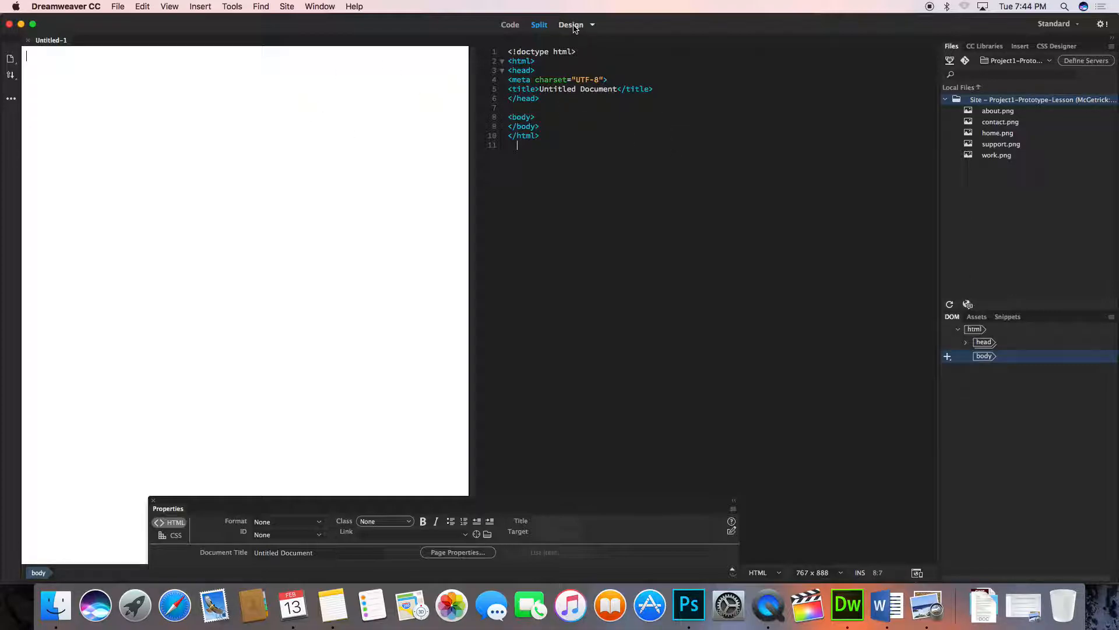
# - Insert home.png from the site files into the blank page's body and accept the temporary file path
pyautogui.click(969, 134)
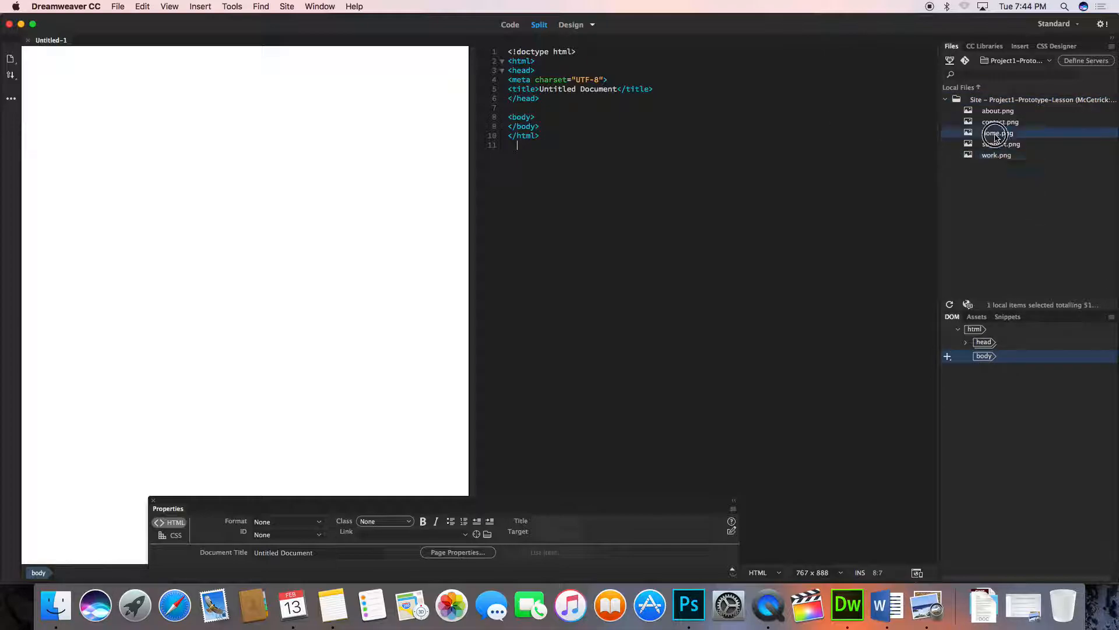
pyautogui.moveTo(969, 134); pyautogui.dragTo(149, 137)
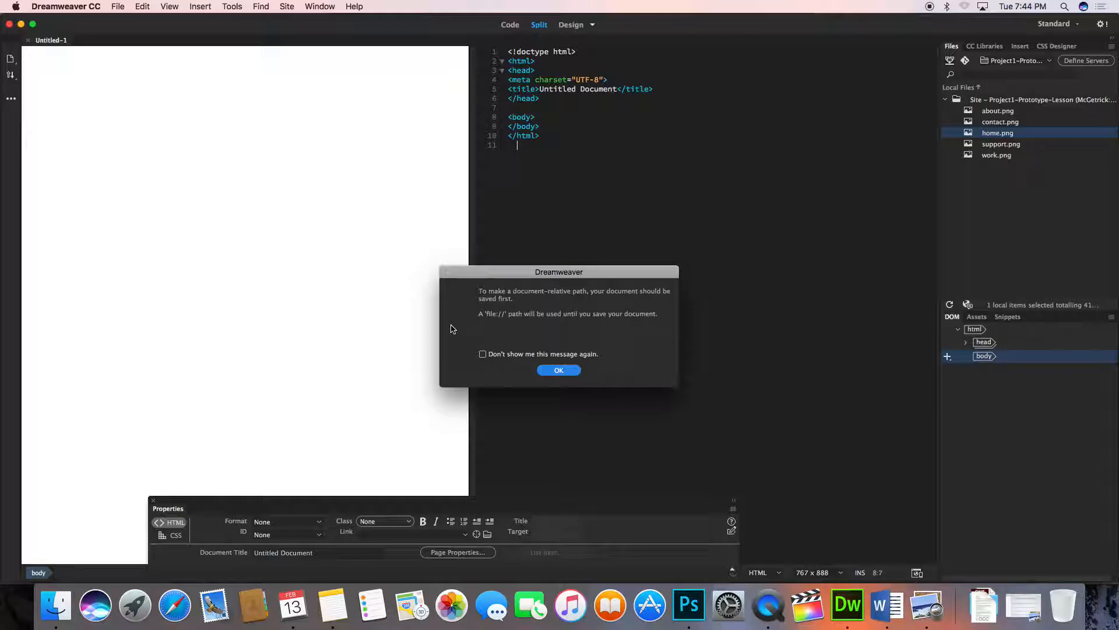
pyautogui.click(557, 371)
# - Save the page as index.html in the siteroot folder and widen the design area to fit the full home image
pyautogui.press('super+s')
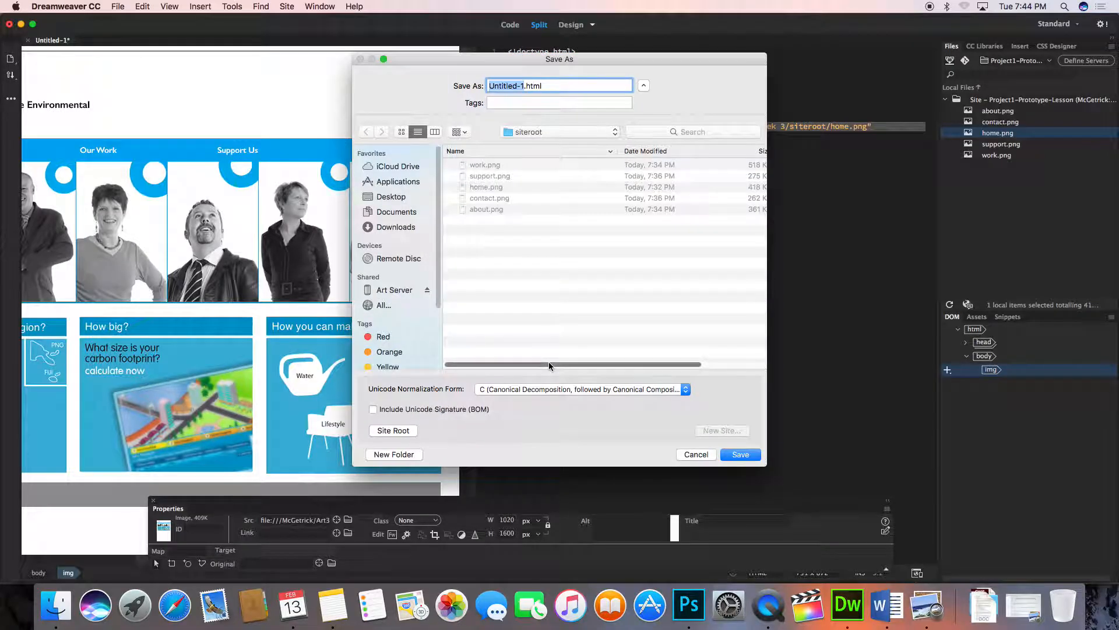
pyautogui.write('index')
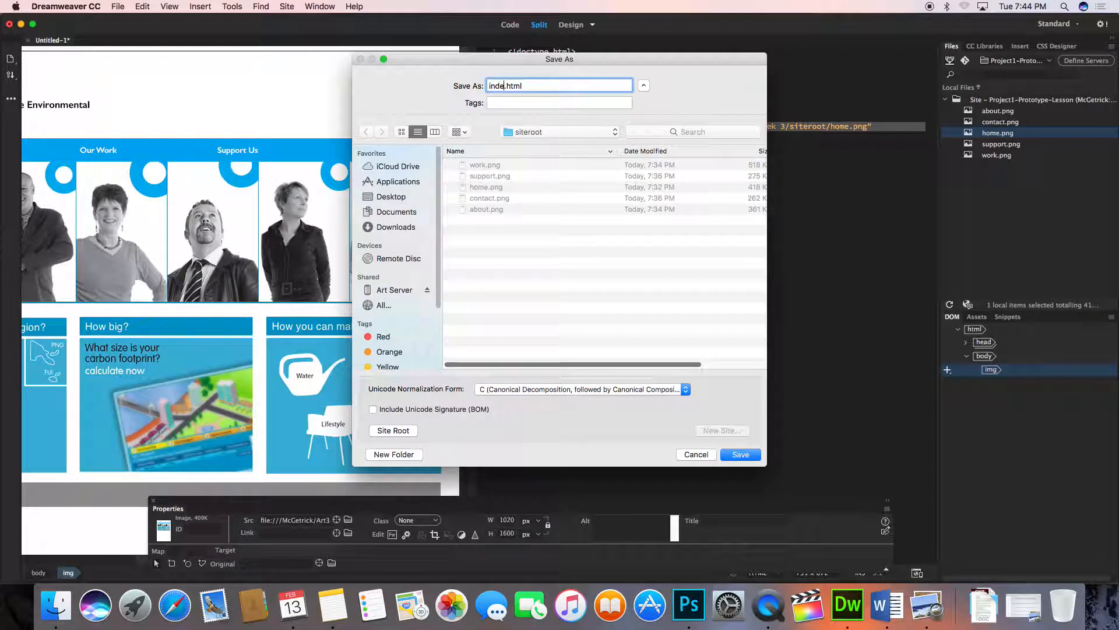
pyautogui.press('Return')
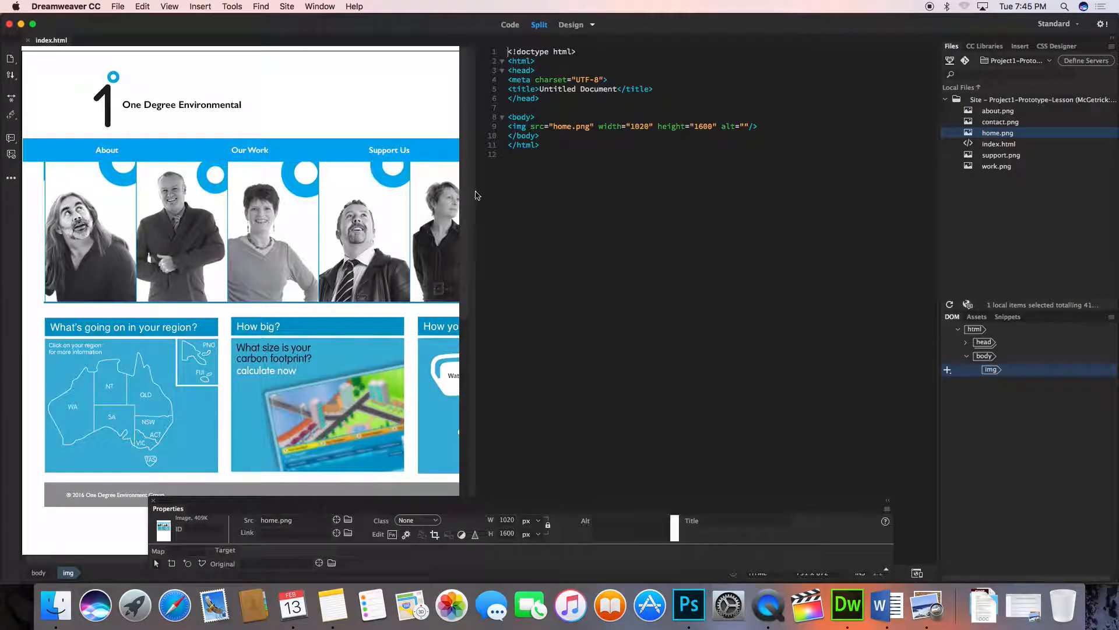
pyautogui.moveTo(469, 192); pyautogui.dragTo(635, 193)
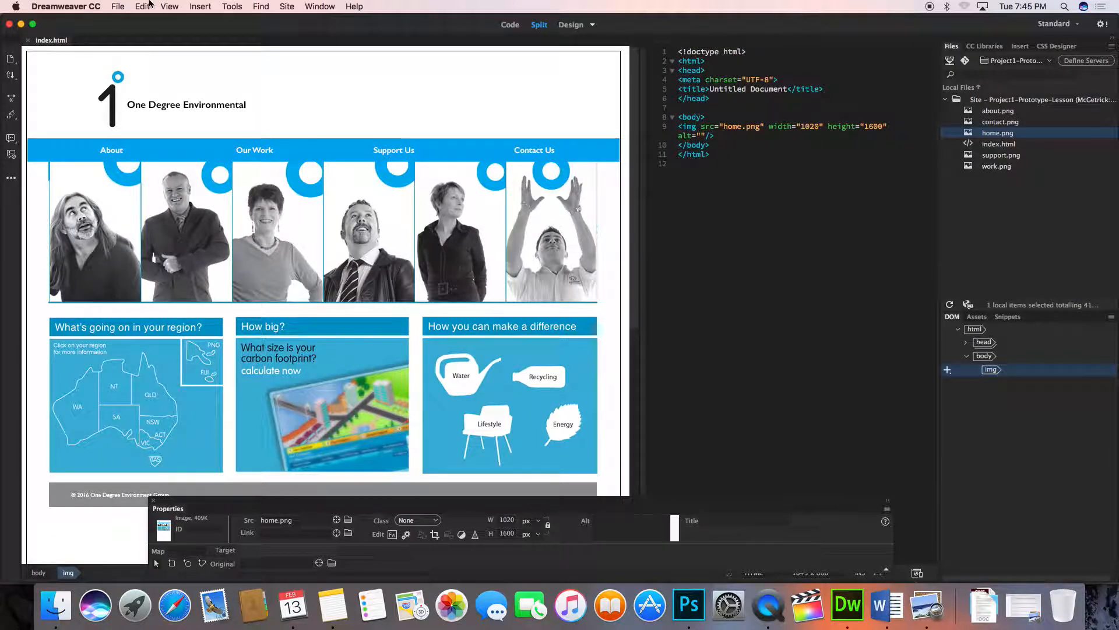